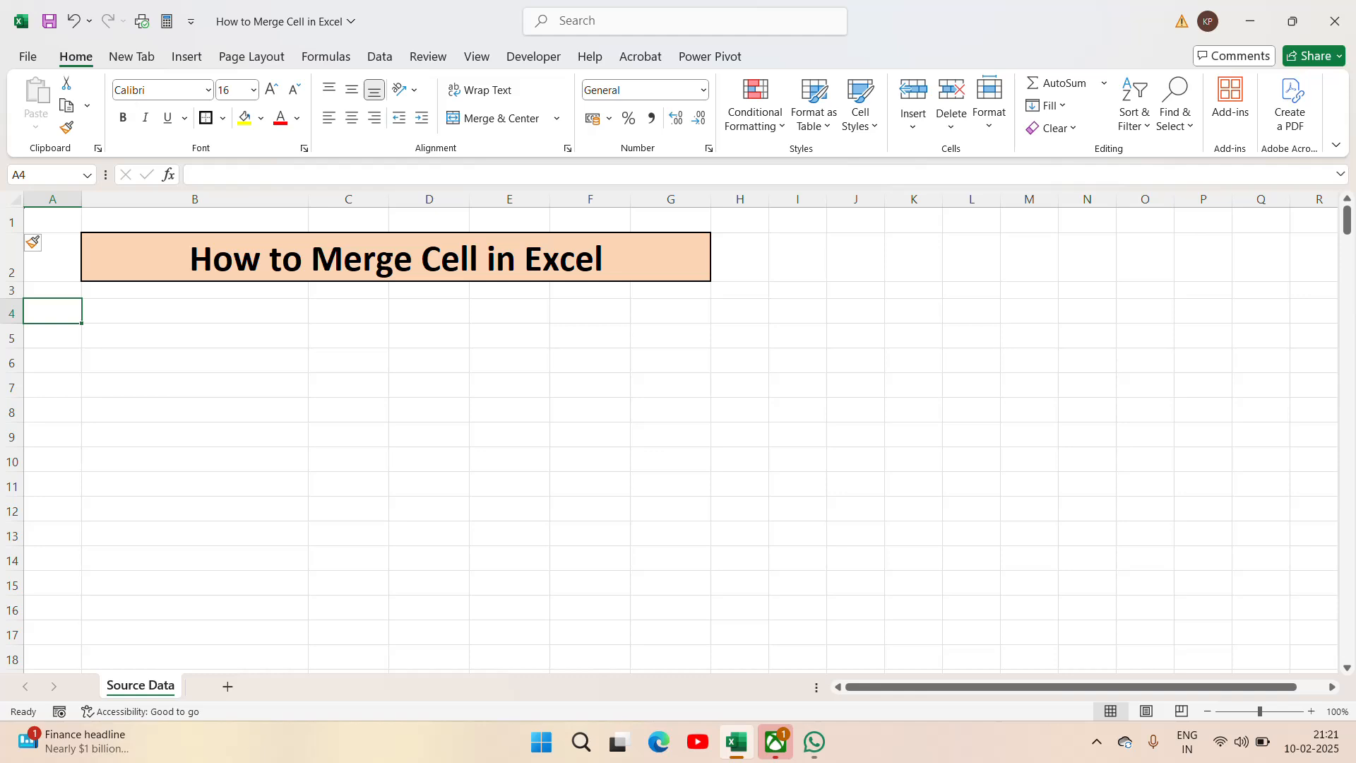
Step: Enter a person's full name in cell B4
click(239, 313)
text(Ramesh)
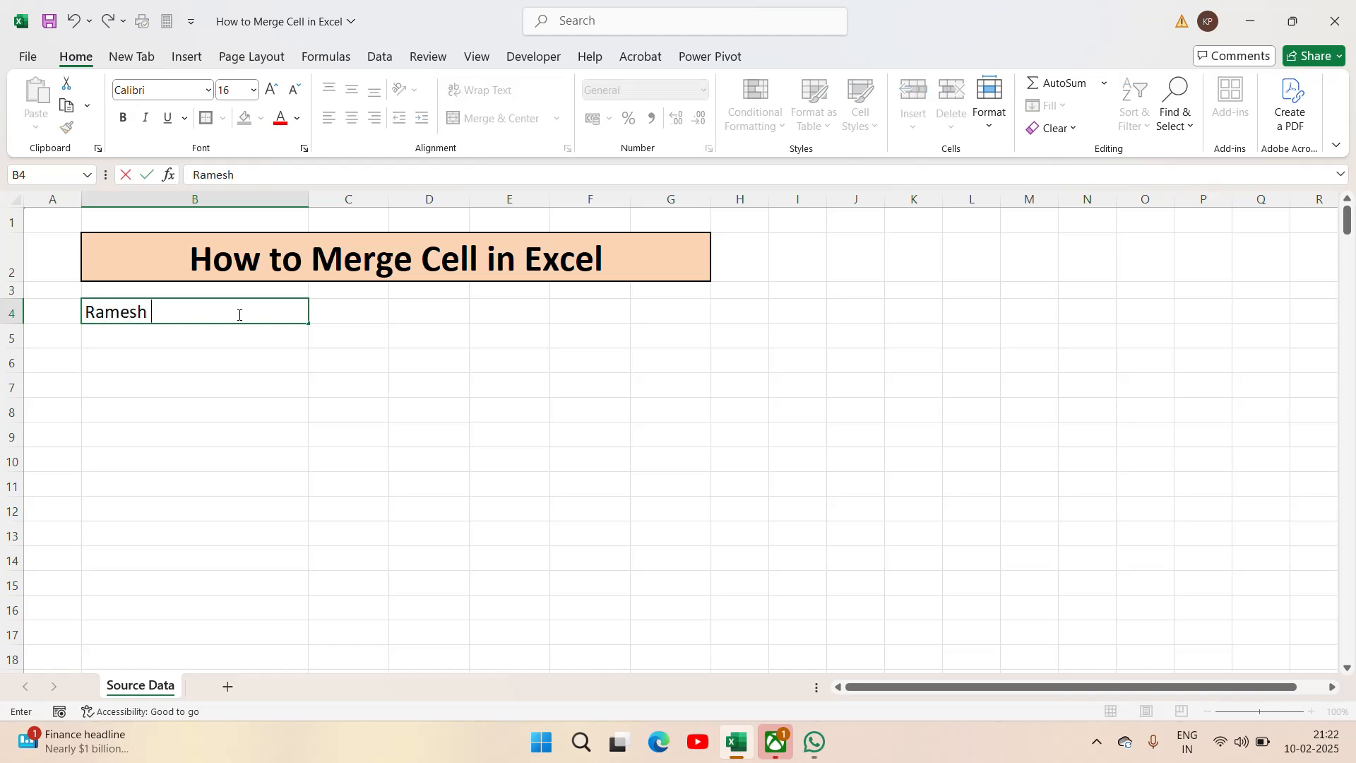
text( Kumar)
key(ctrl+Return)
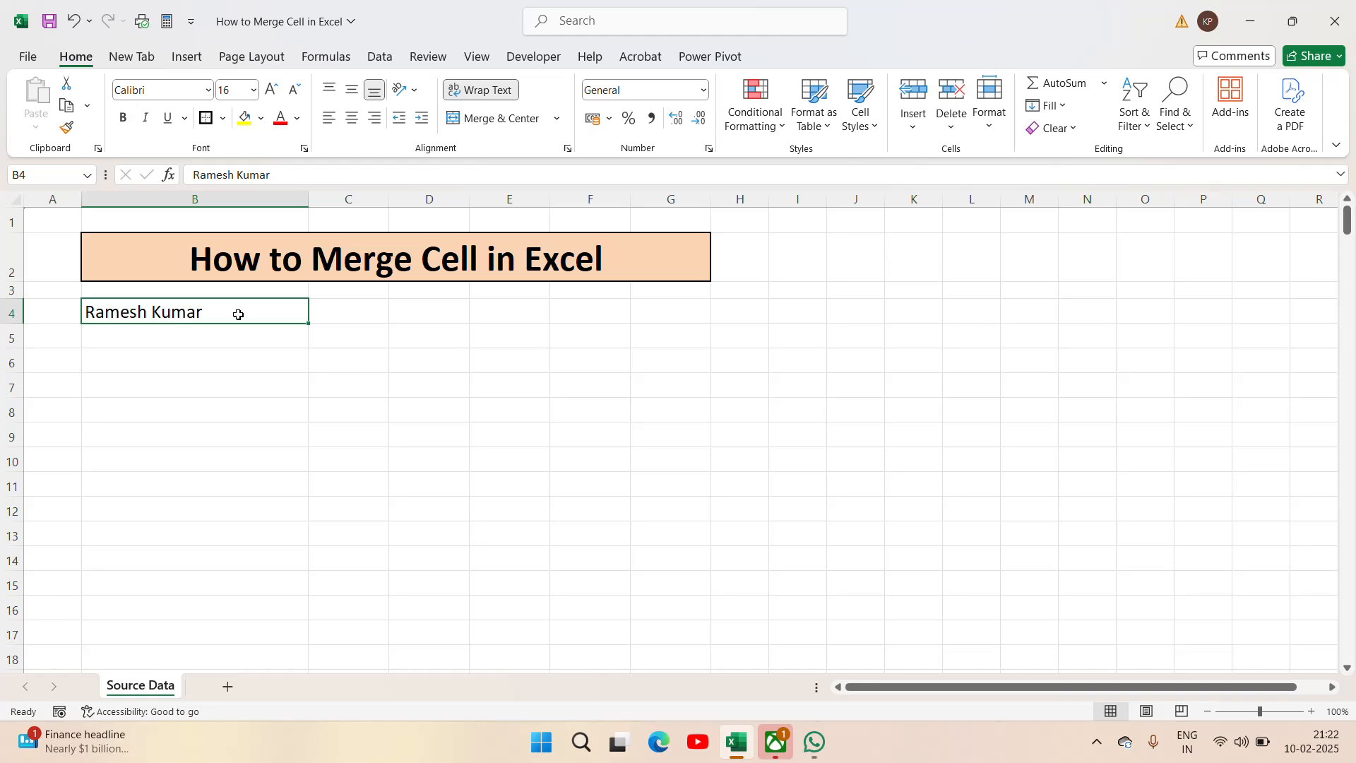
Step: Merge and center the name in cell B4 across B4:G4
key(shift+Right)
key(shift+Right)
key(shift+Right)
key(shift+Right)
key(shift+Right)
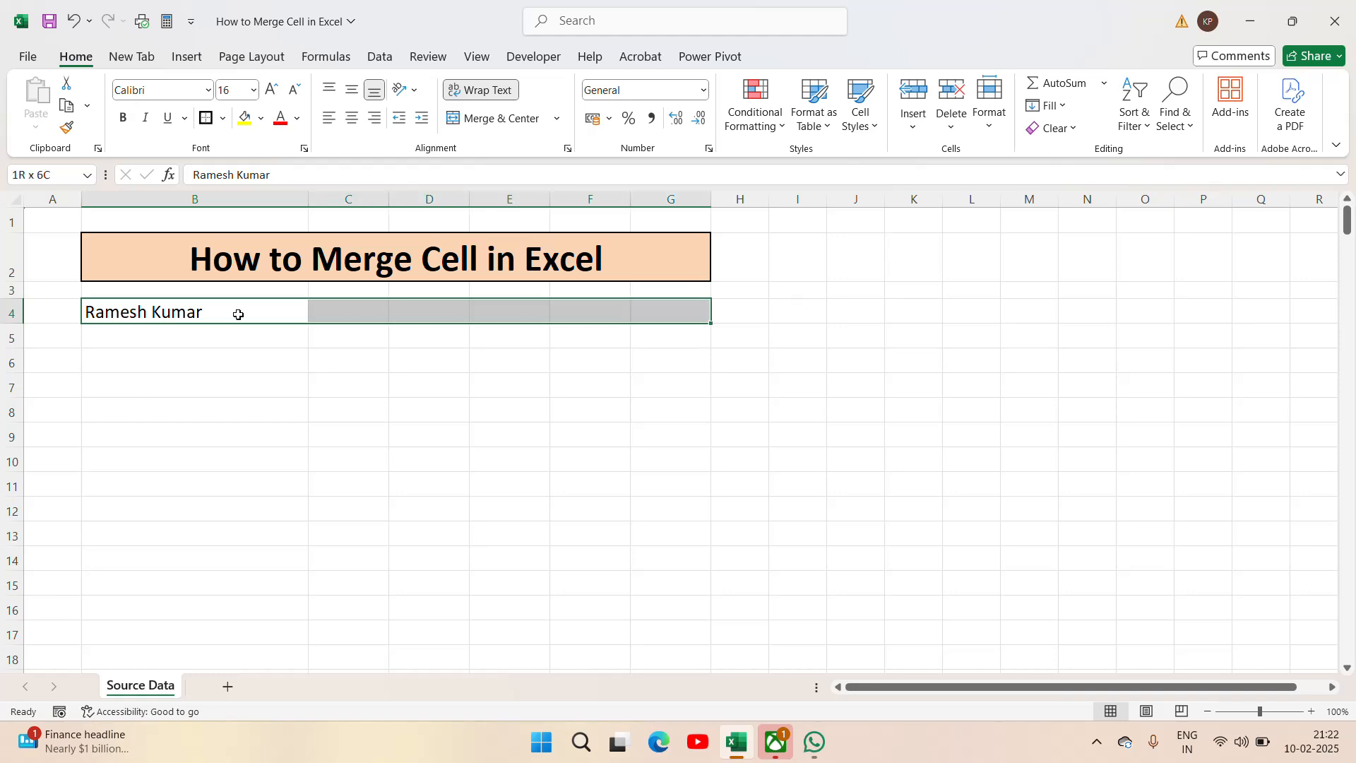
click(481, 118)
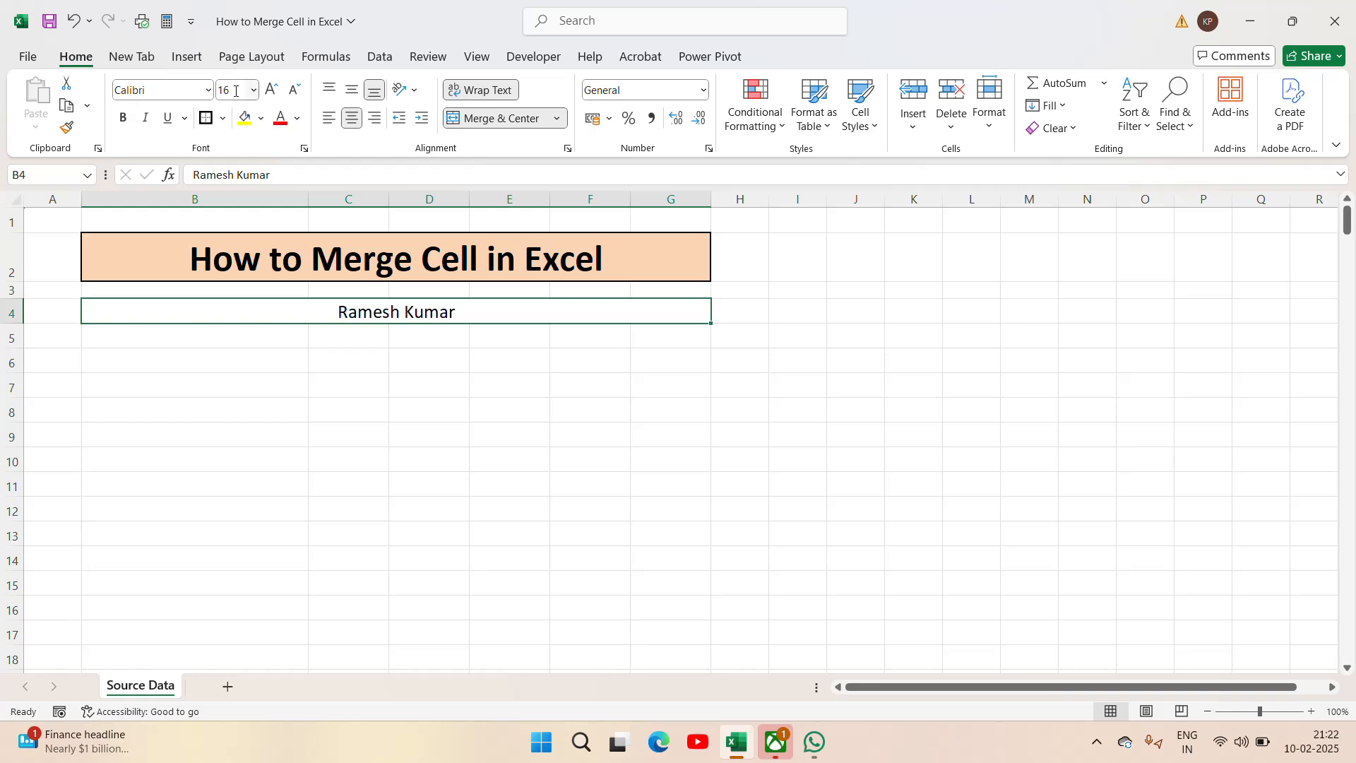
Step: Increase the font size to 18 for rows 4 to 16 of columns B to G
key(shift+Down)
key(shift+Down)
key(shift+Down)
key(shift+Down)
key(shift+Down)
key(shift+Down)
key(shift+Down)
key(shift+Down)
key(shift+Down)
key(shift+Down)
key(shift+Down)
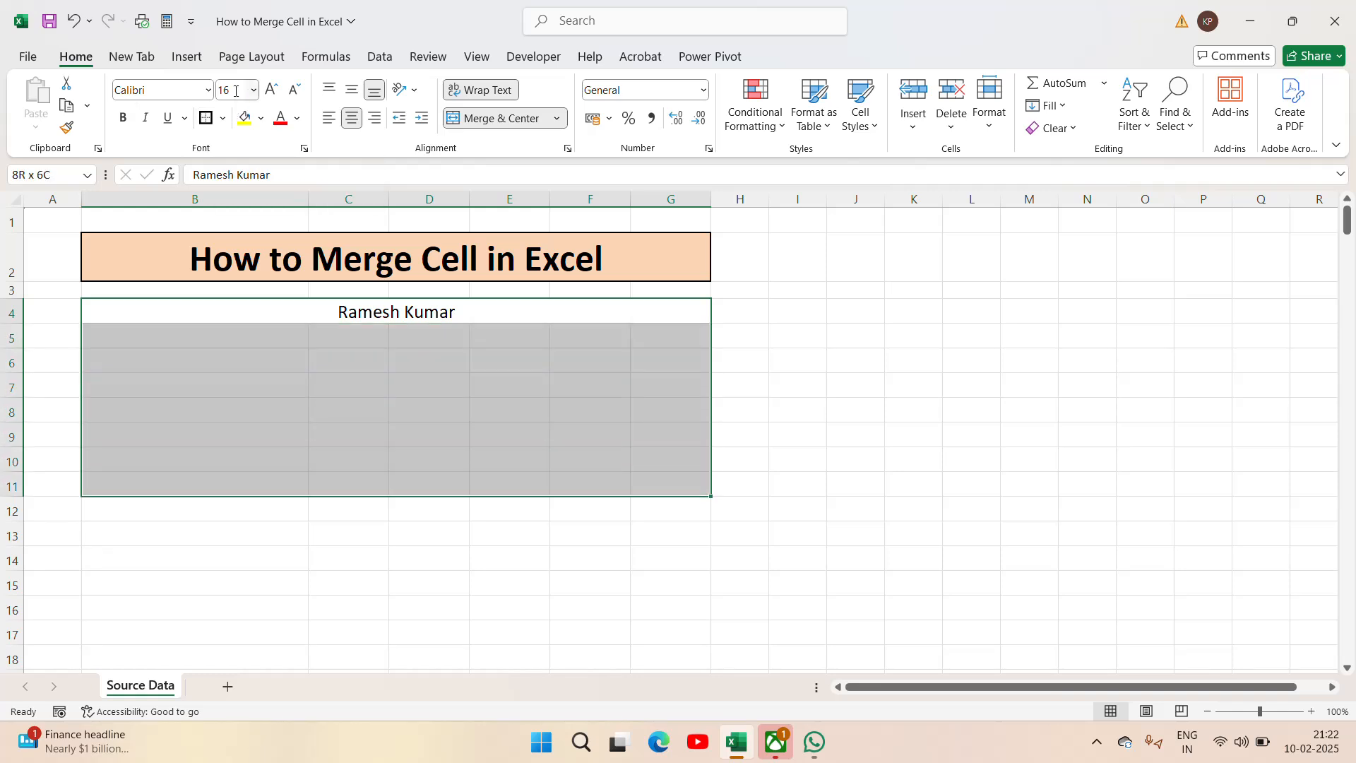
key(shift+Down)
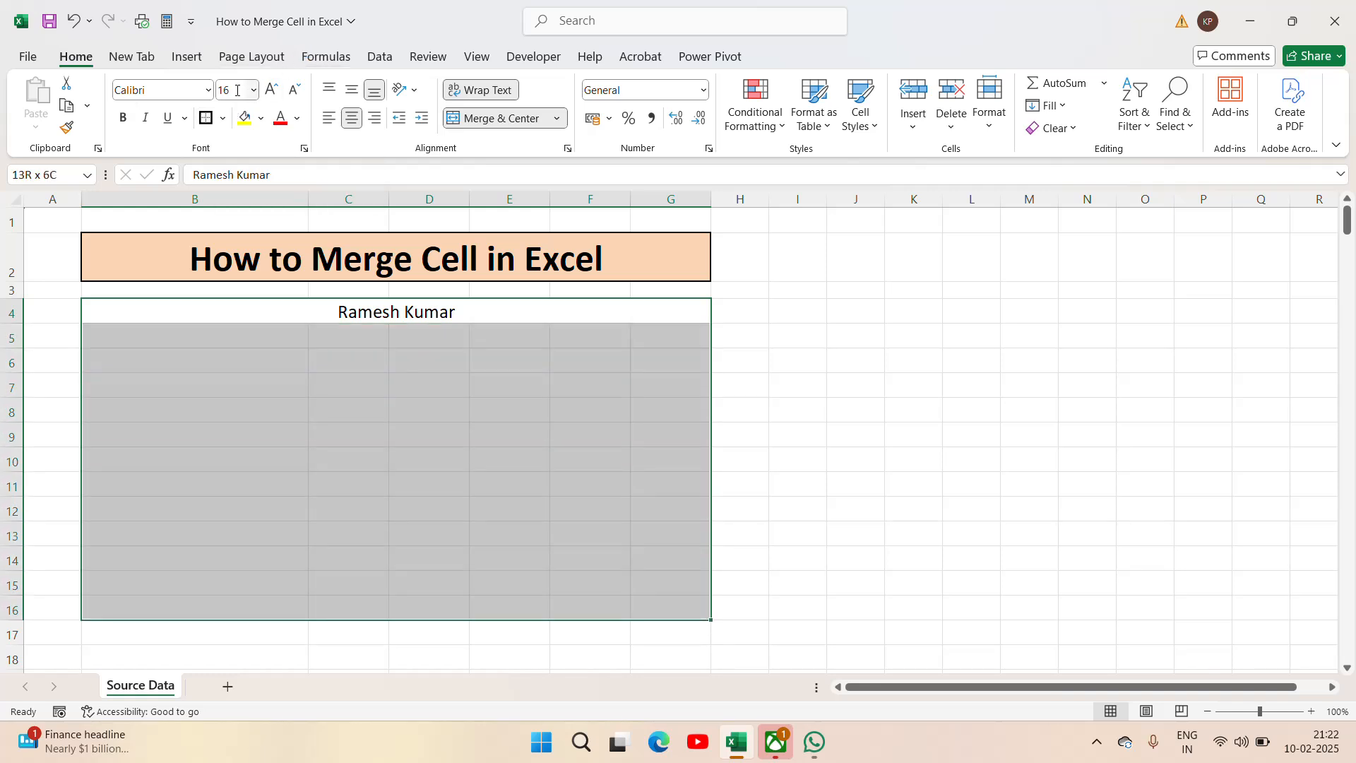
key(ctrl+shift+period)
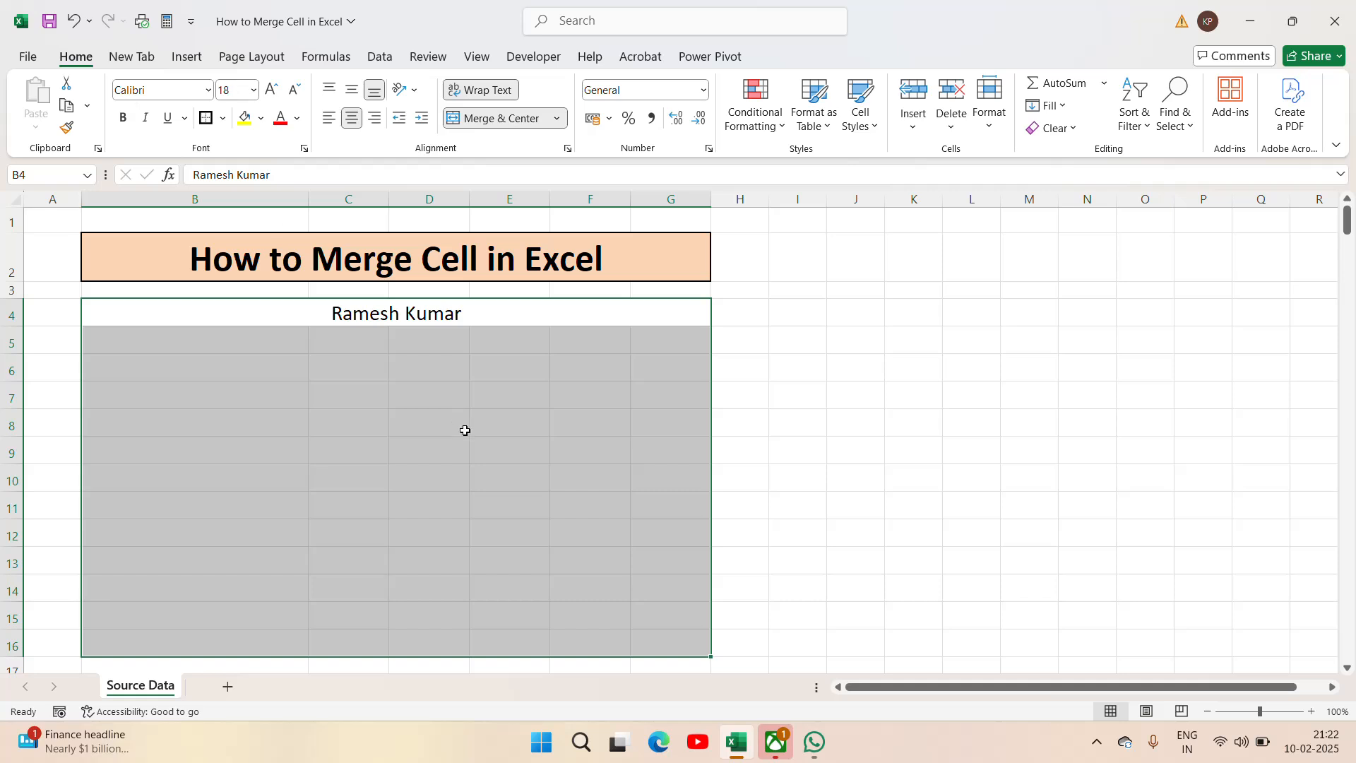
Step: Make the name in the merged row 4 cell bold
click(332, 306)
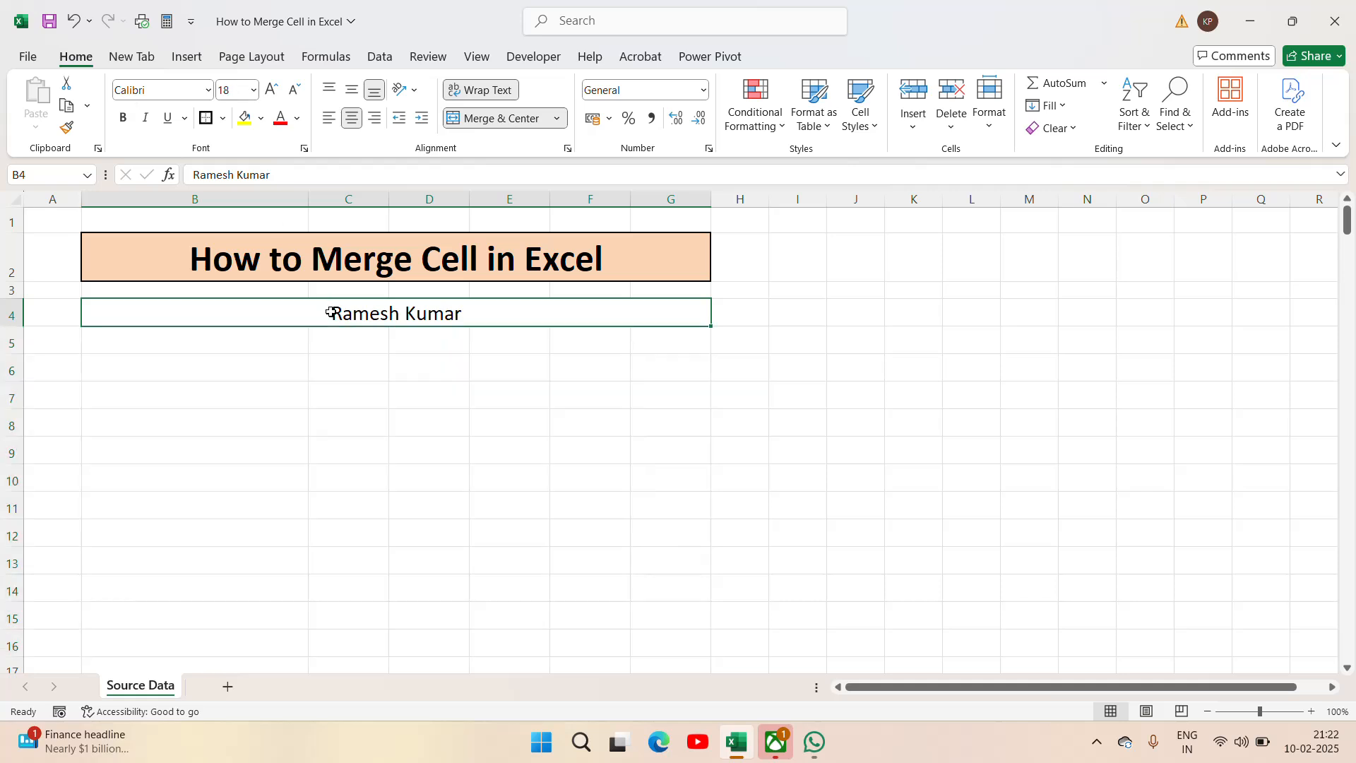
click(126, 123)
click(450, 358)
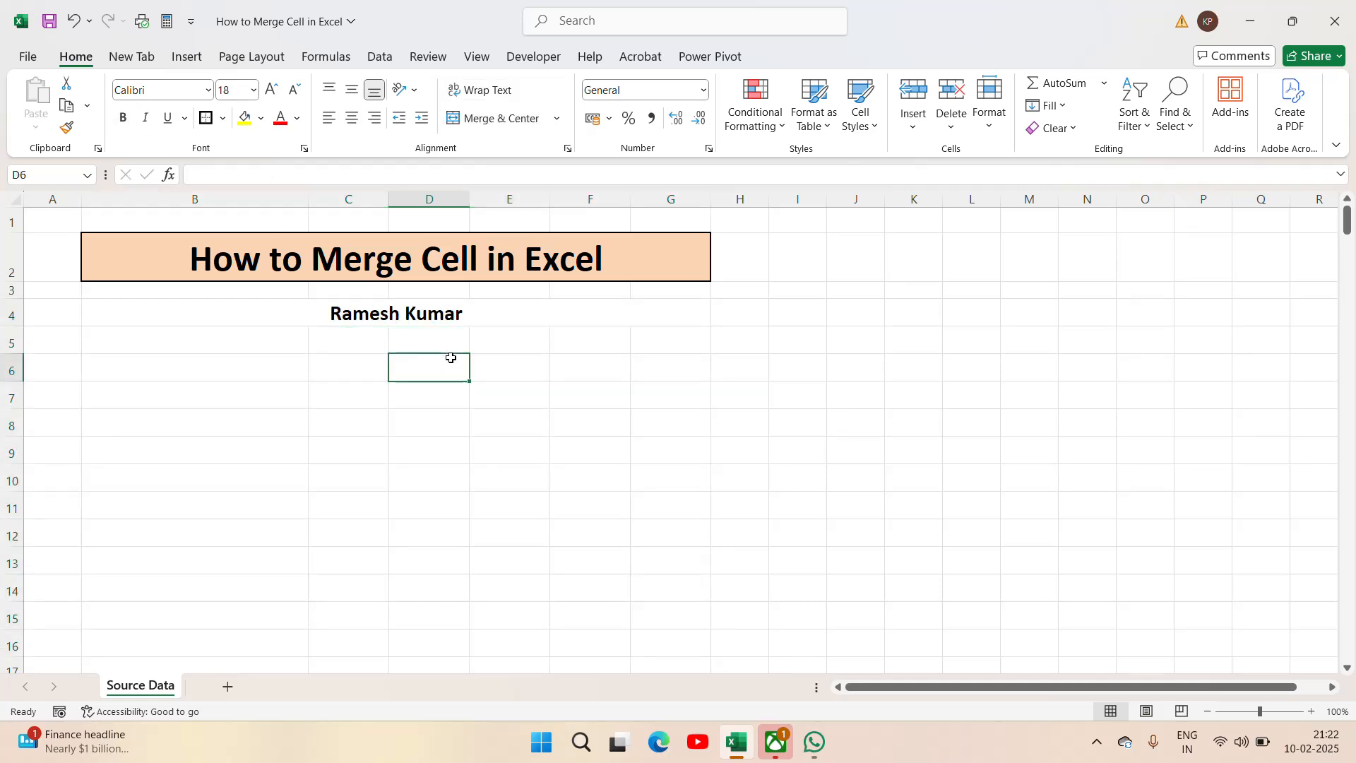
Step: Undo the bold, font size and merge changes made to the name in B4
key(ctrl+z)
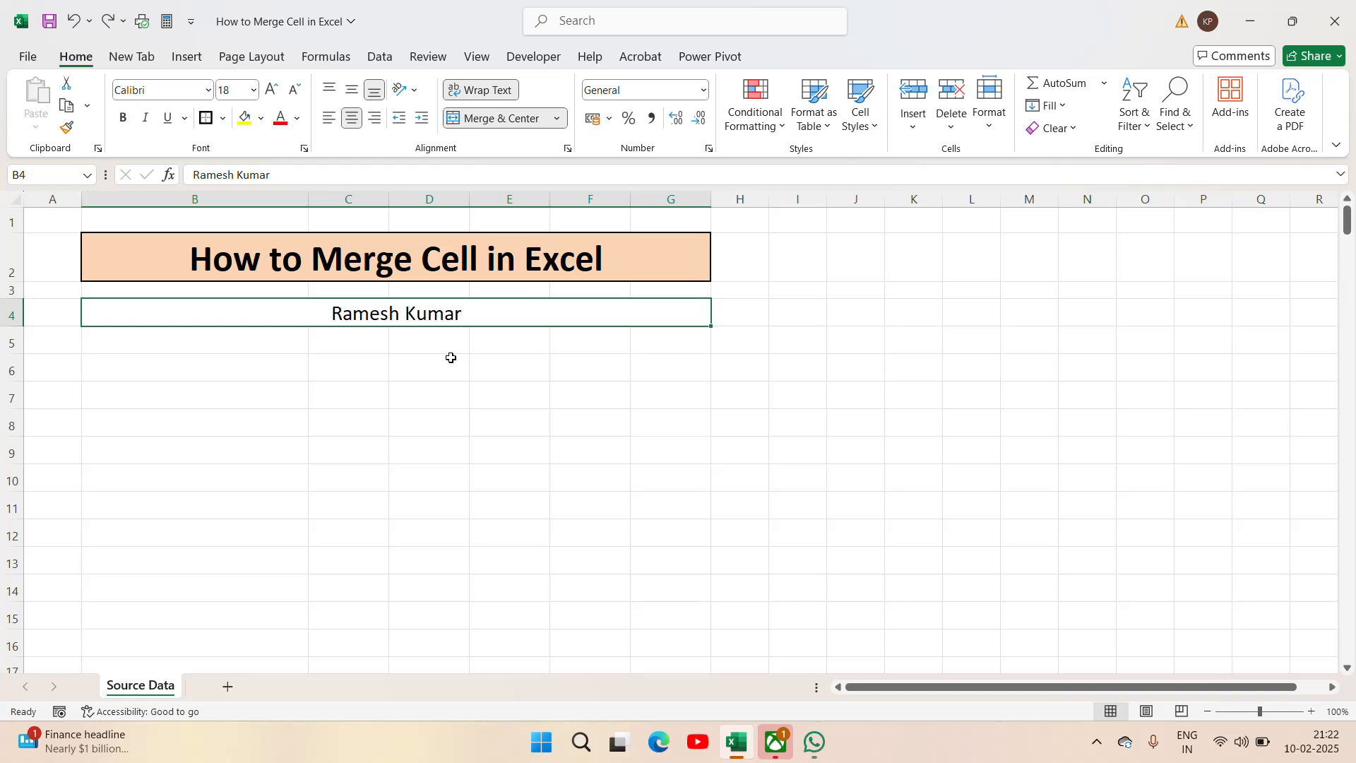
key(ctrl+z)
key(ctrl+z)
key(ctrl+z)
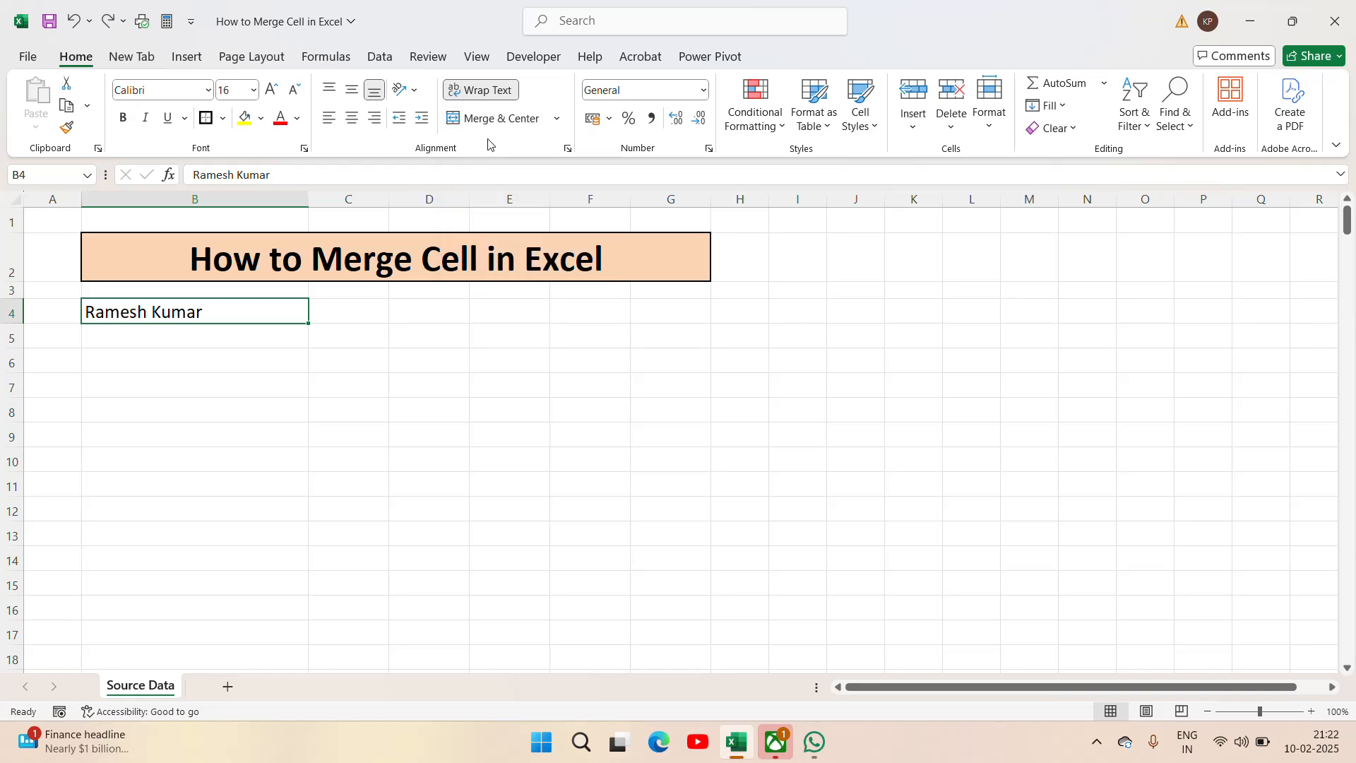
Step: Apply Merge & Center to the range B4:G4 under the title
click(557, 119)
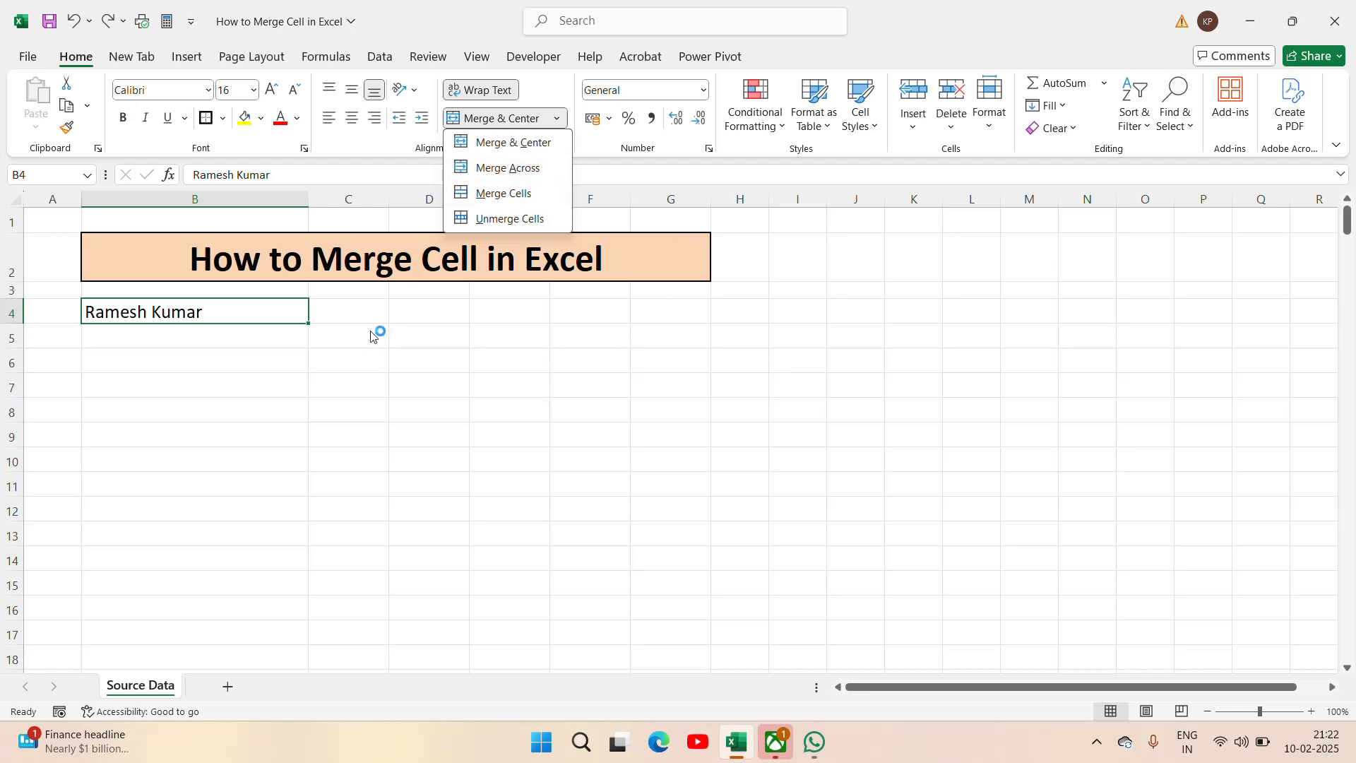
key(Escape)
key(shift+Right)
key(shift+Right)
key(shift+Right)
key(shift+Right)
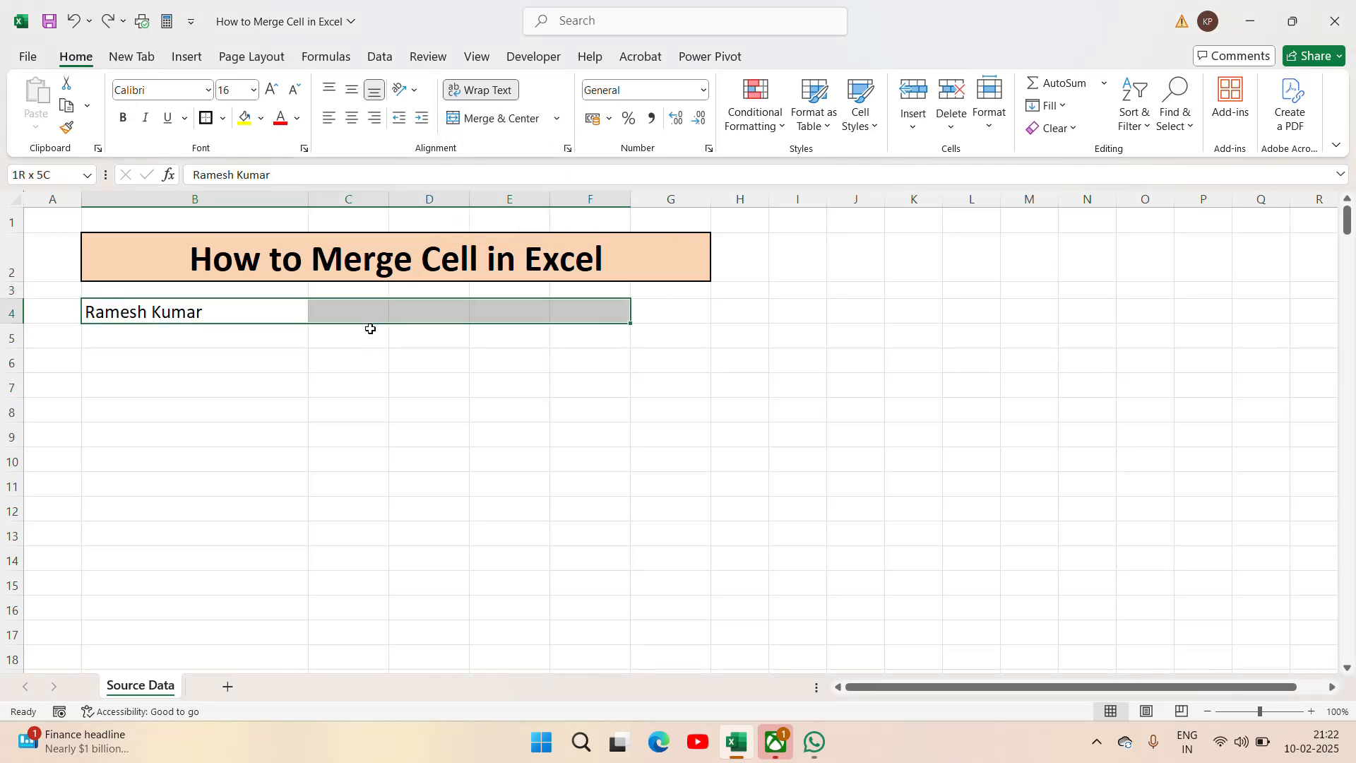
key(shift+Right)
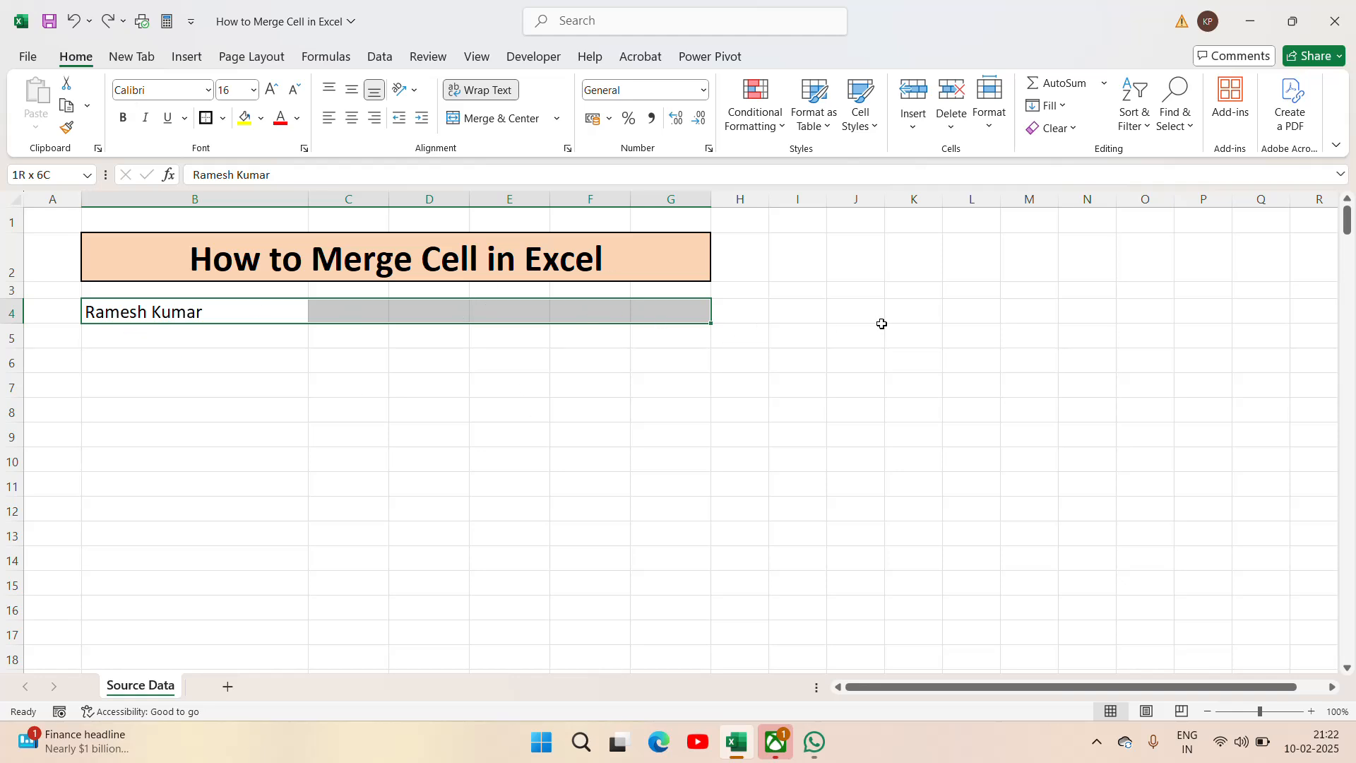
click(496, 119)
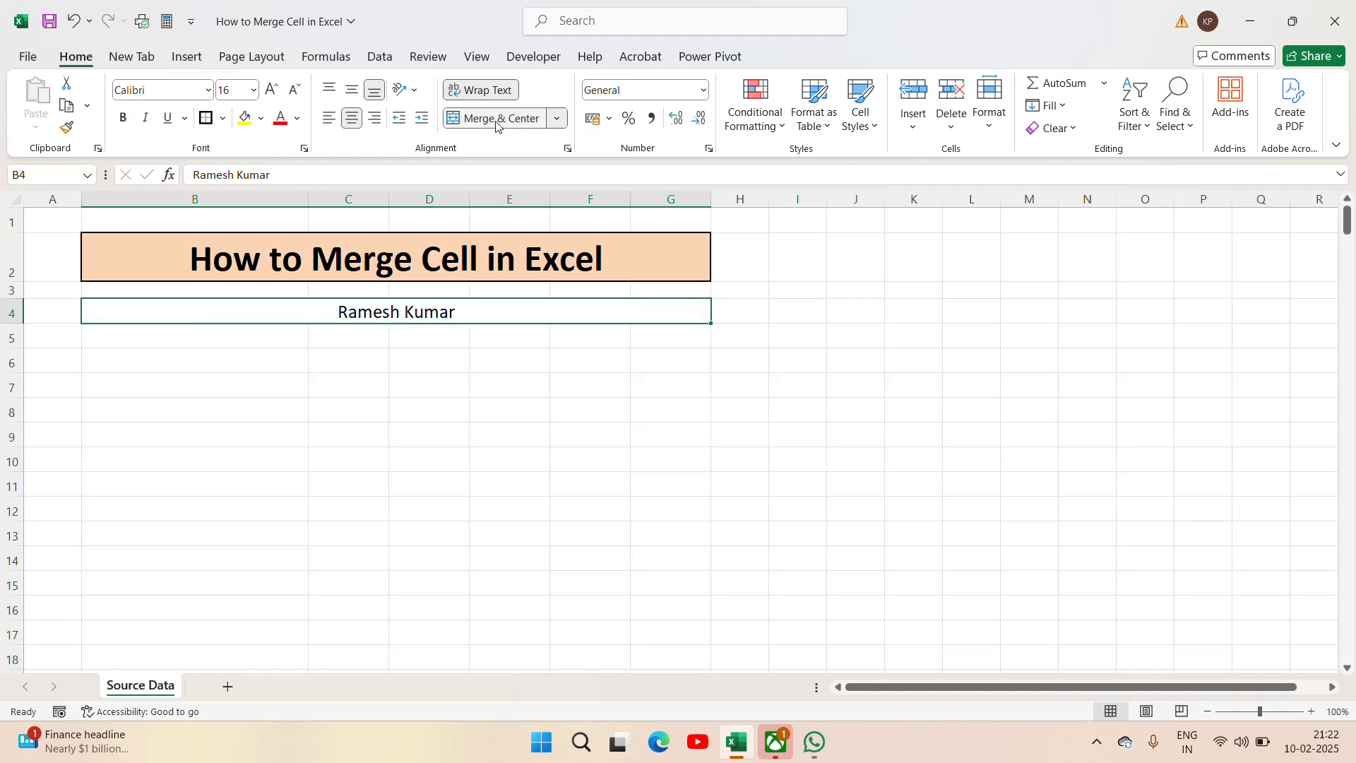
Step: Set the font size of the merged name cell in row 4 to 20
click(240, 90)
text(18)
key(Return)
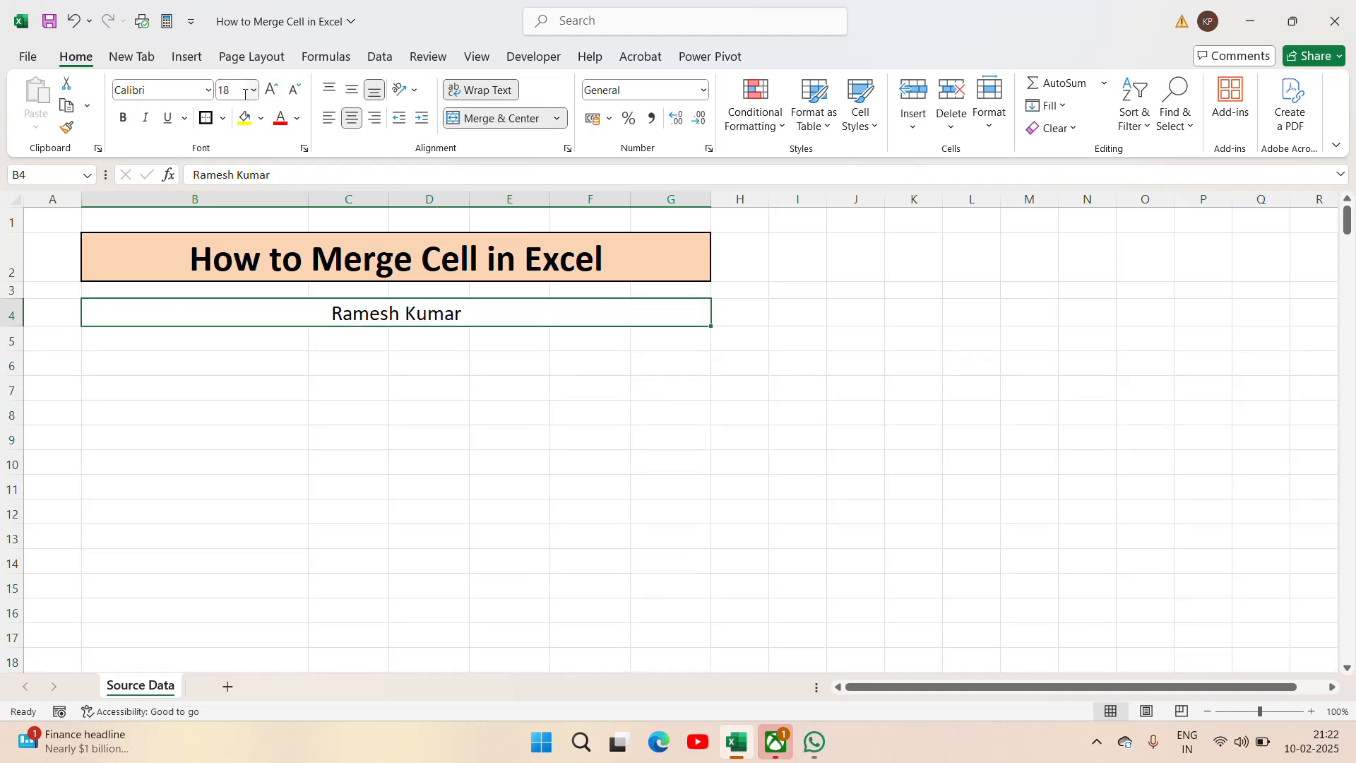
click(244, 94)
text(20)
key(Return)
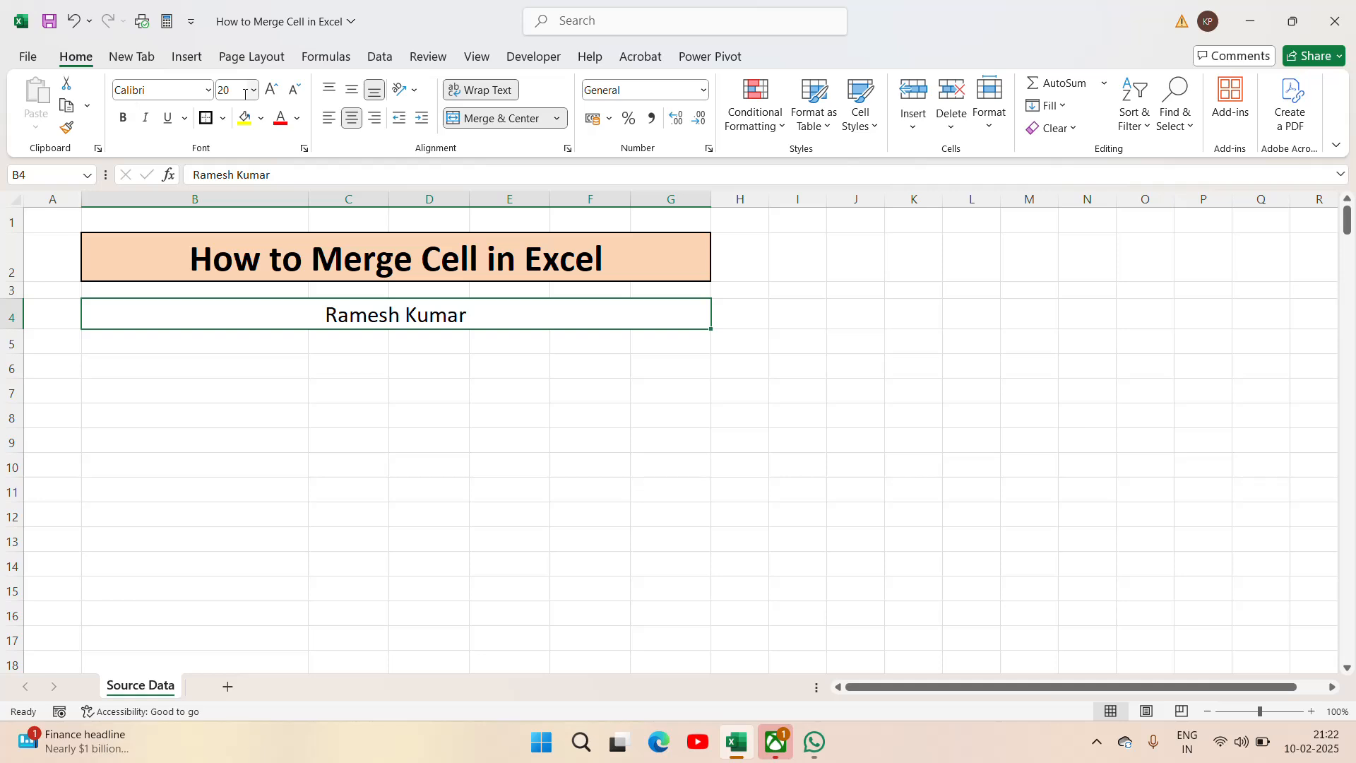
Step: Set the font size of the range B4:G15 to 20
key(shift+Down)
key(shift+Down)
key(shift+Down)
key(shift+Down)
key(shift+Down)
key(shift+Down)
key(shift+Down)
key(shift+Down)
key(shift+Down)
key(shift+Down)
key(shift+Down)
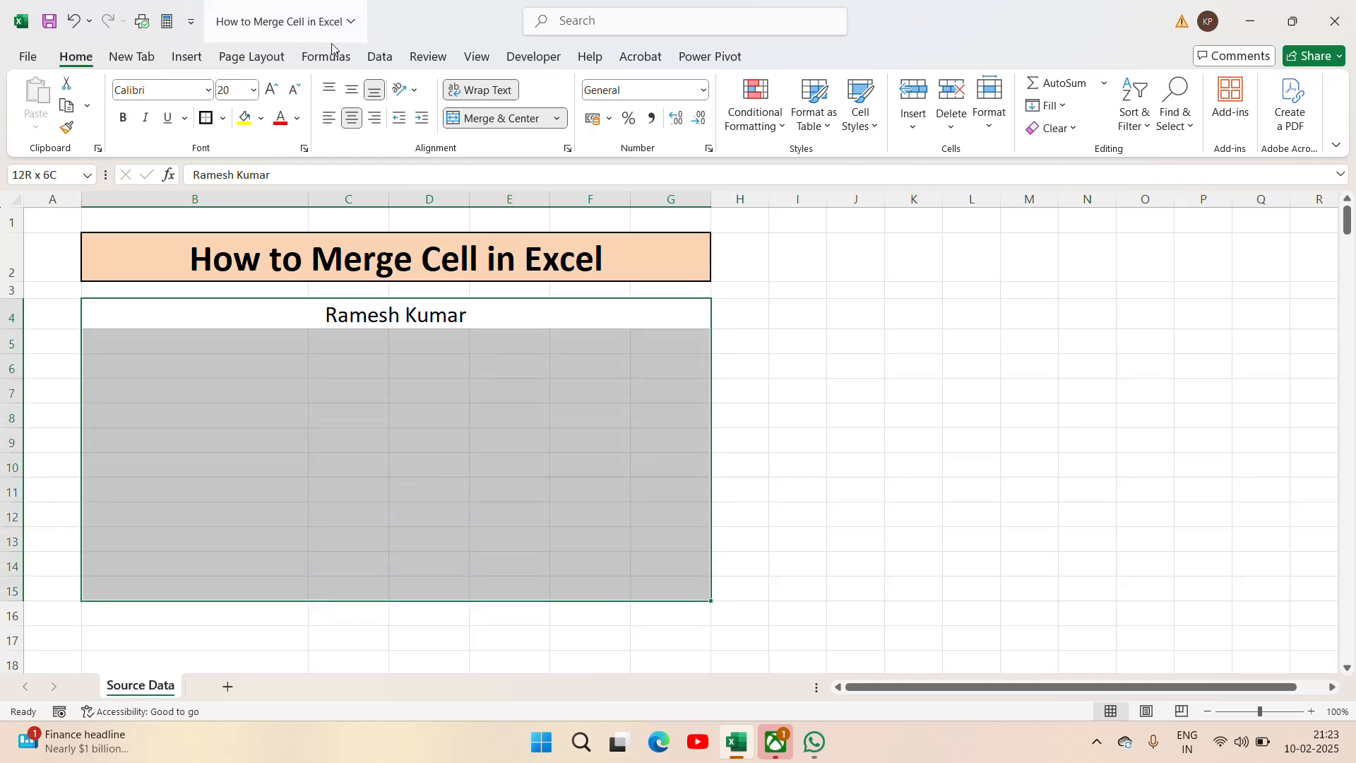
click(238, 91)
text(20)
key(Return)
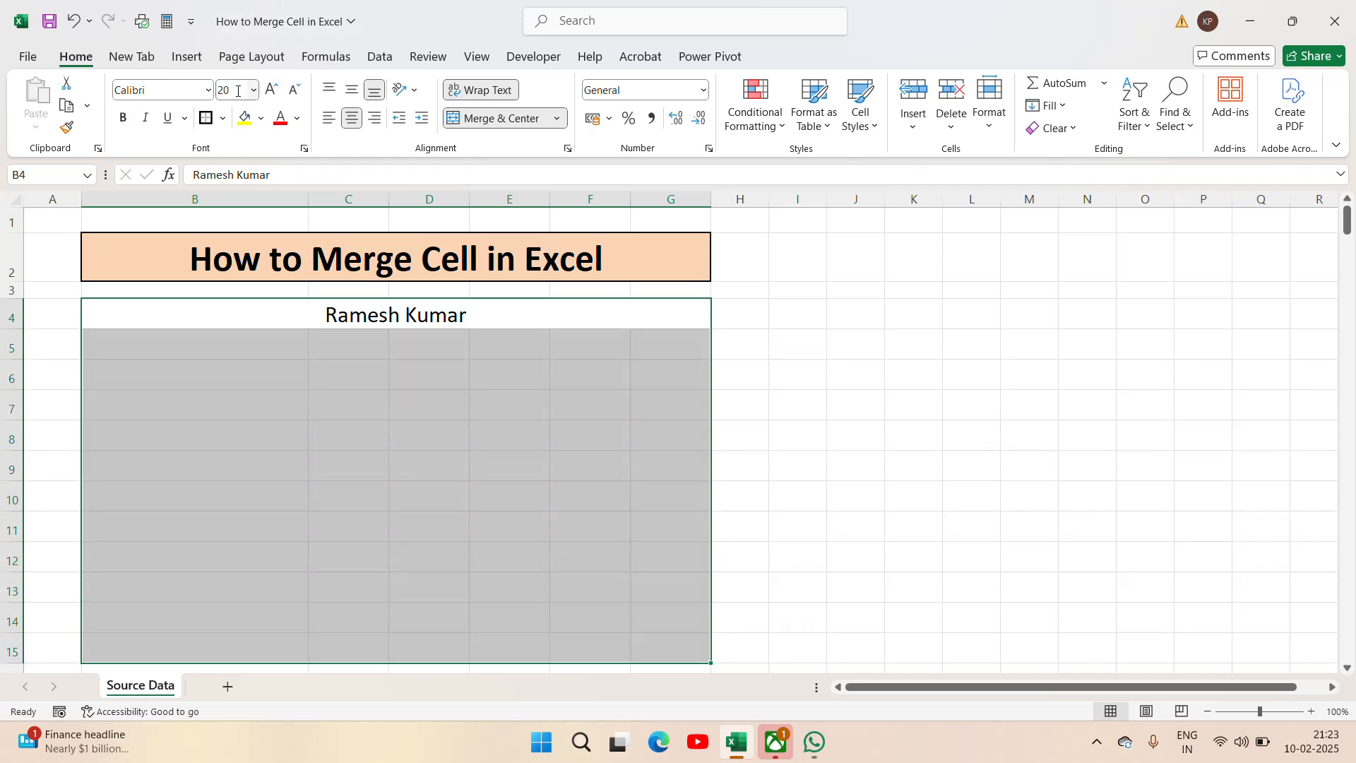
click(554, 291)
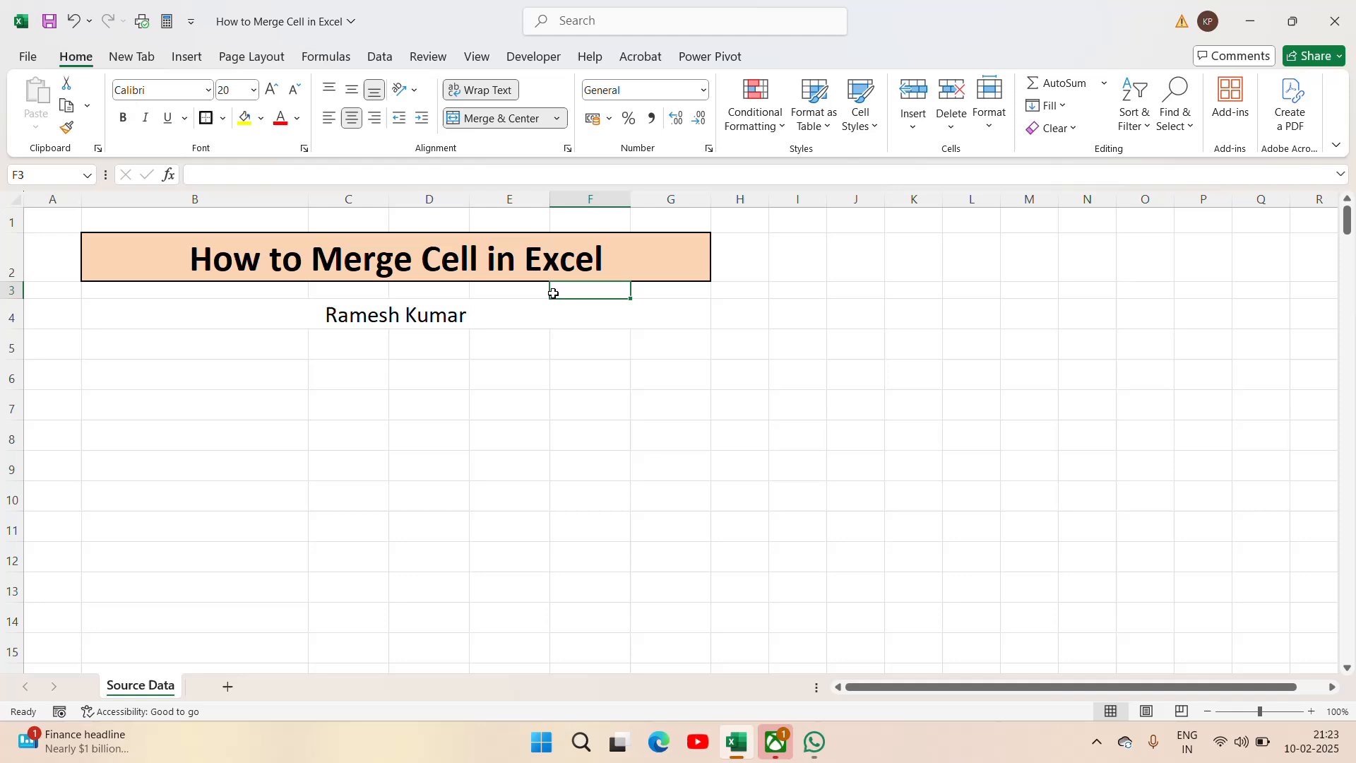
Step: Unmerge the merged name cell in row 4 back into separate cells
click(411, 308)
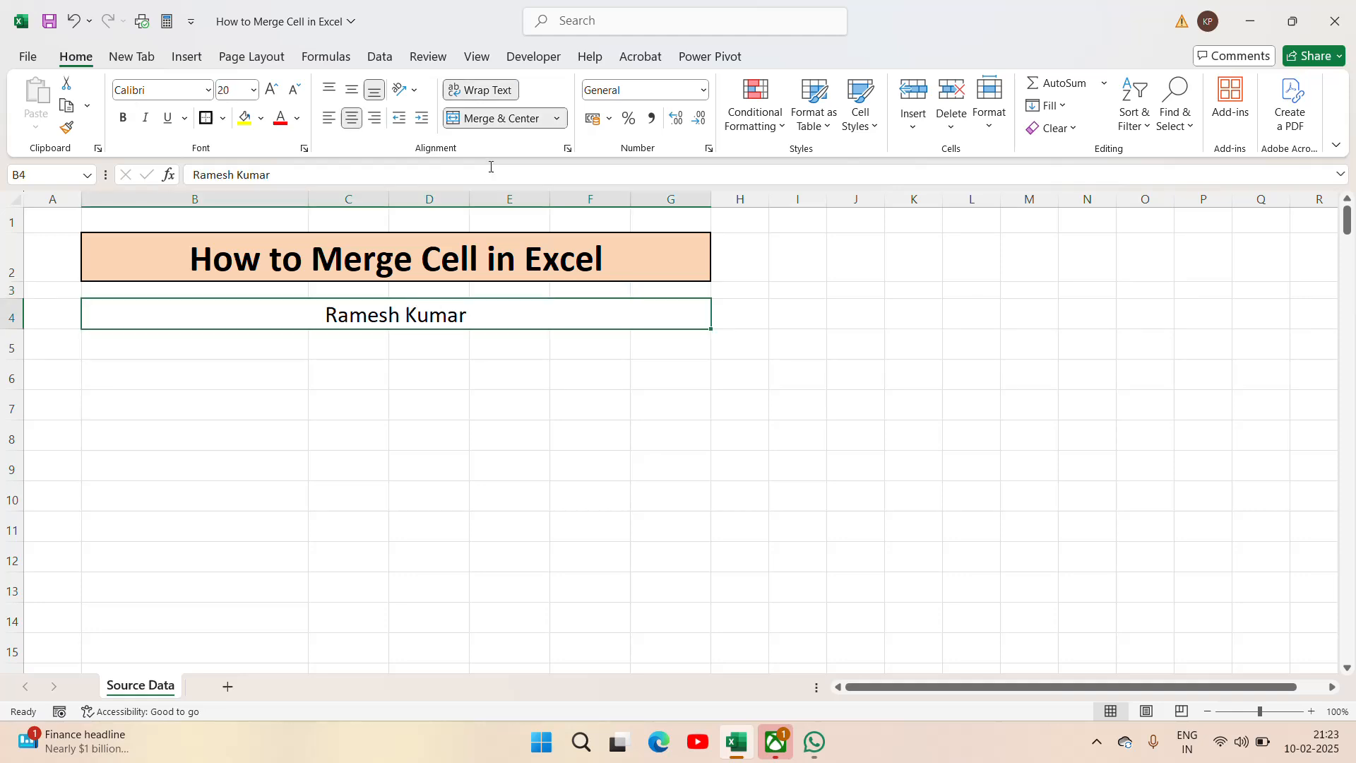
click(561, 123)
click(508, 227)
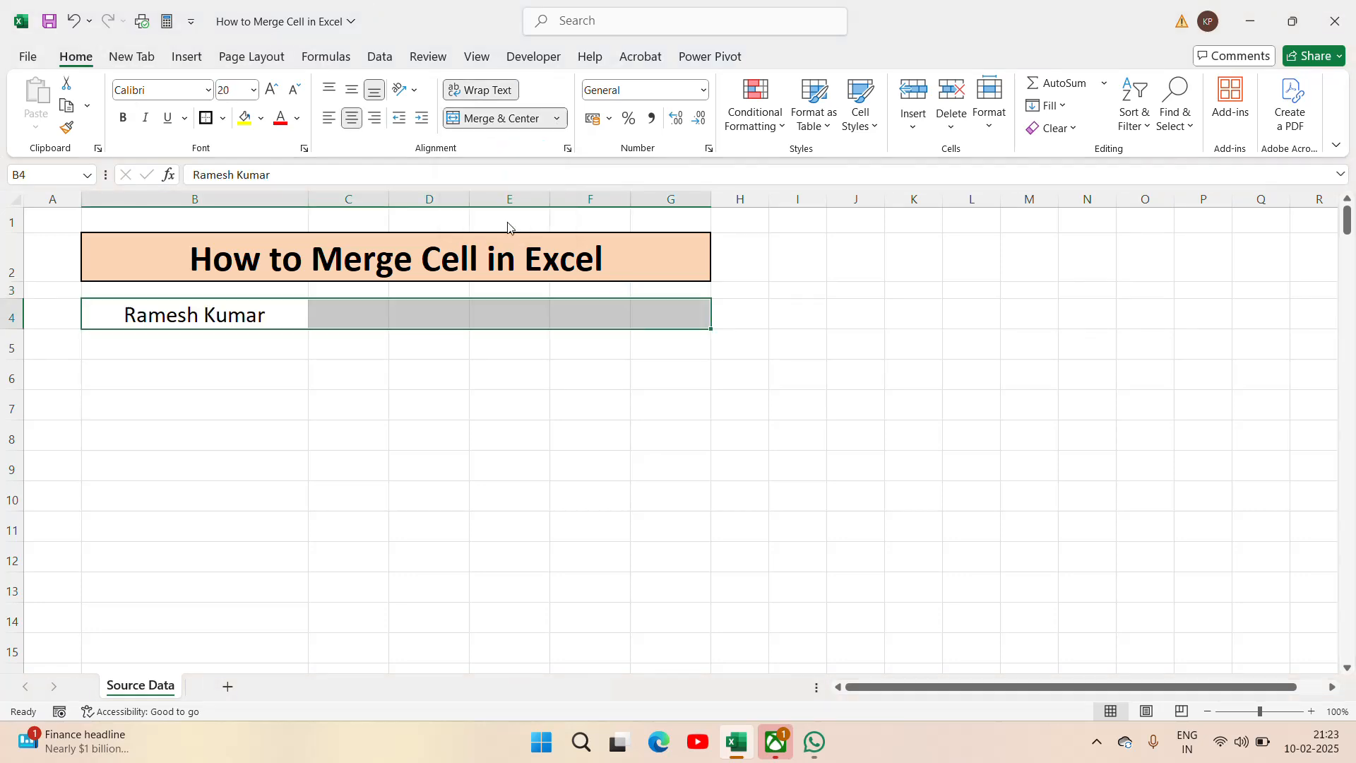
click(241, 334)
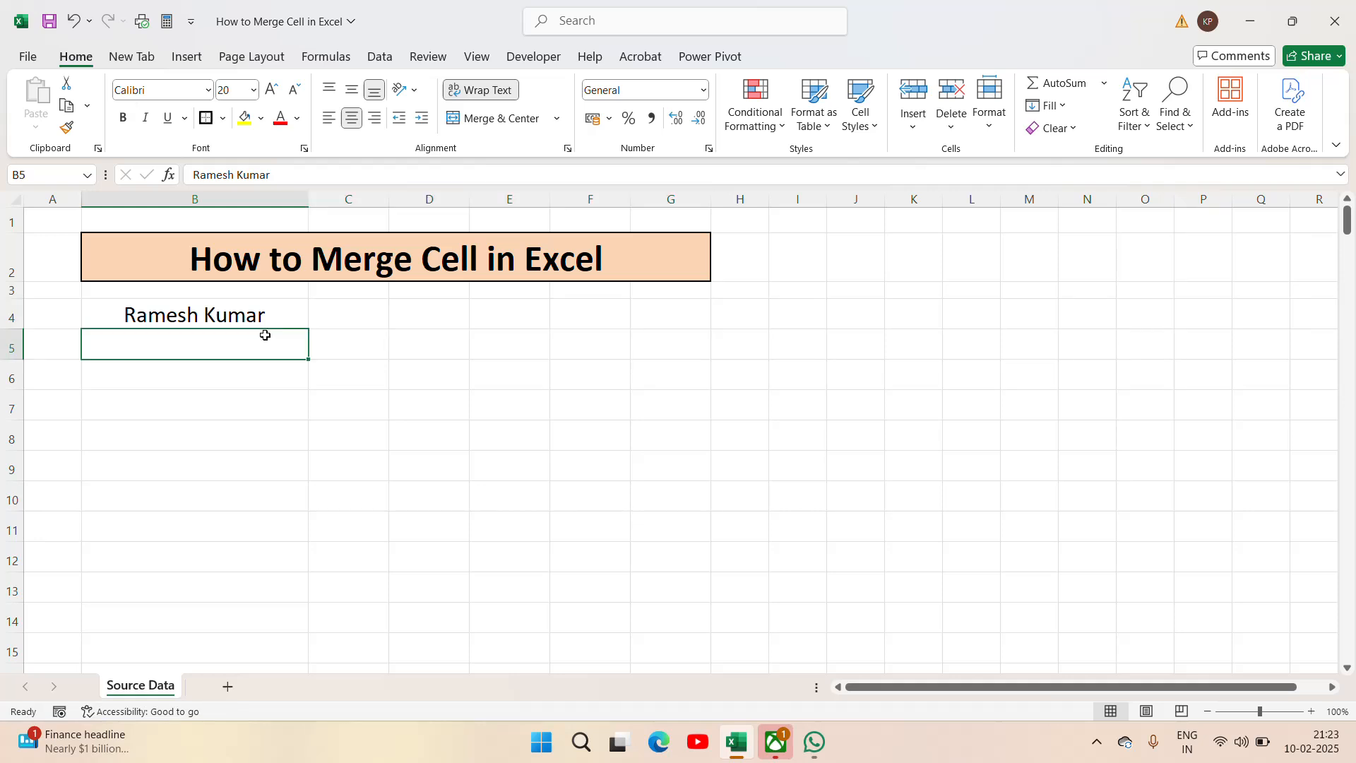
click(556, 118)
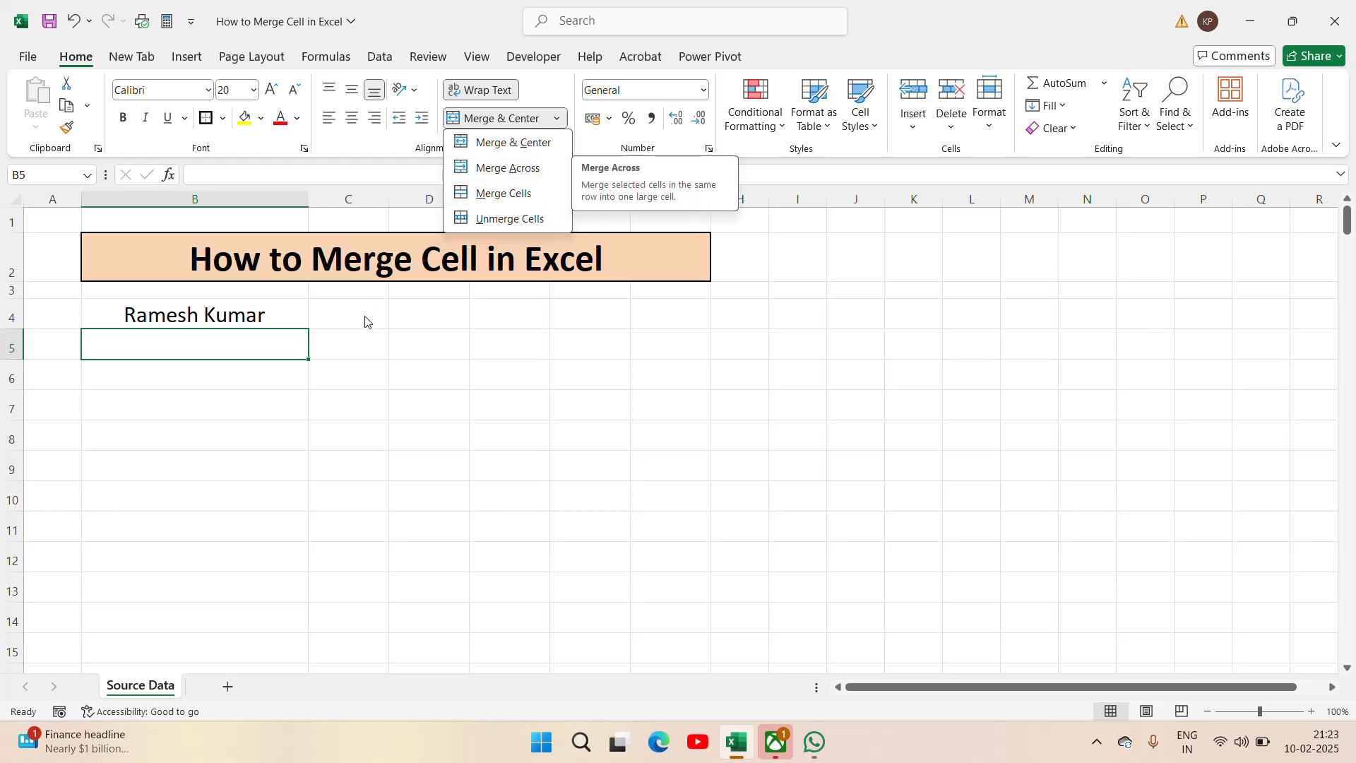
key(Escape)
key(Up)
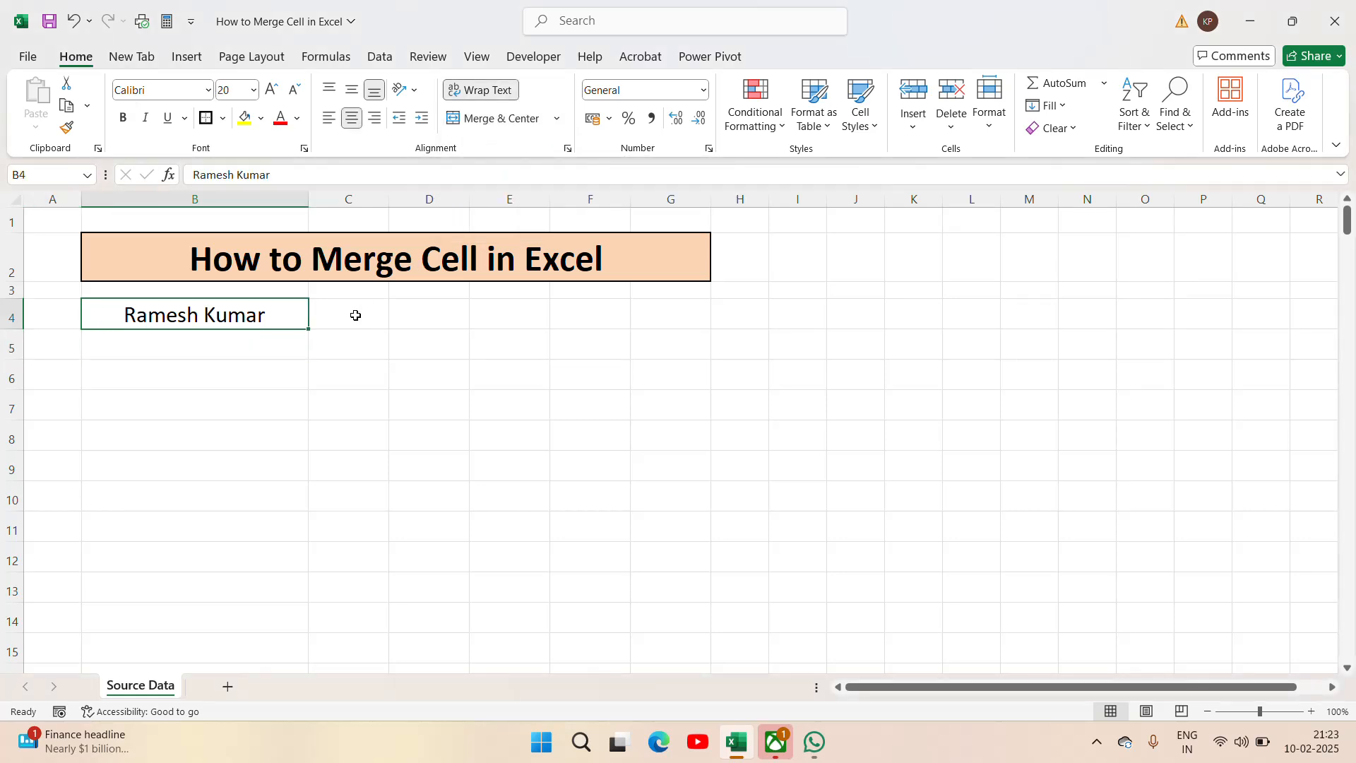
Step: Enter two more people's full names in cells B5 and B6
key(Down)
text(Manish)
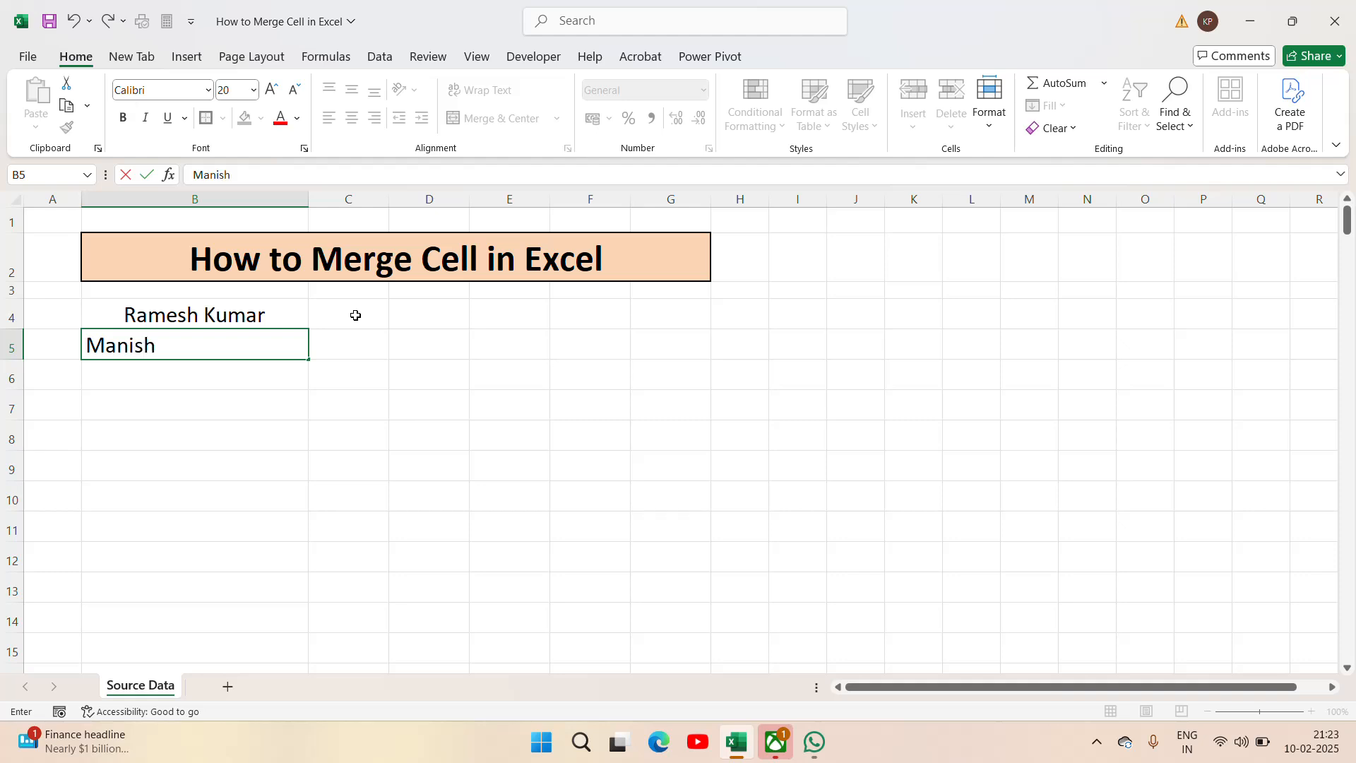
text( Kumar)
key(Return)
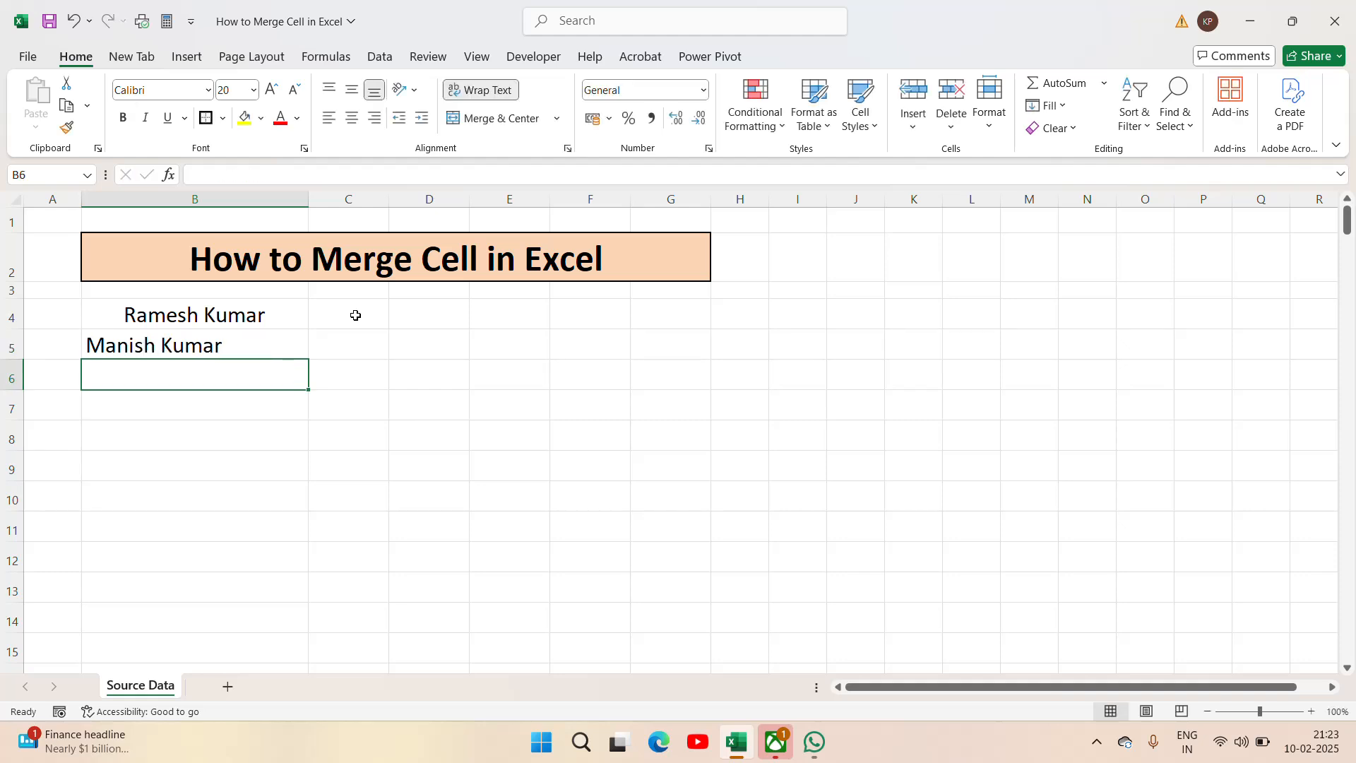
text(Rajesh )
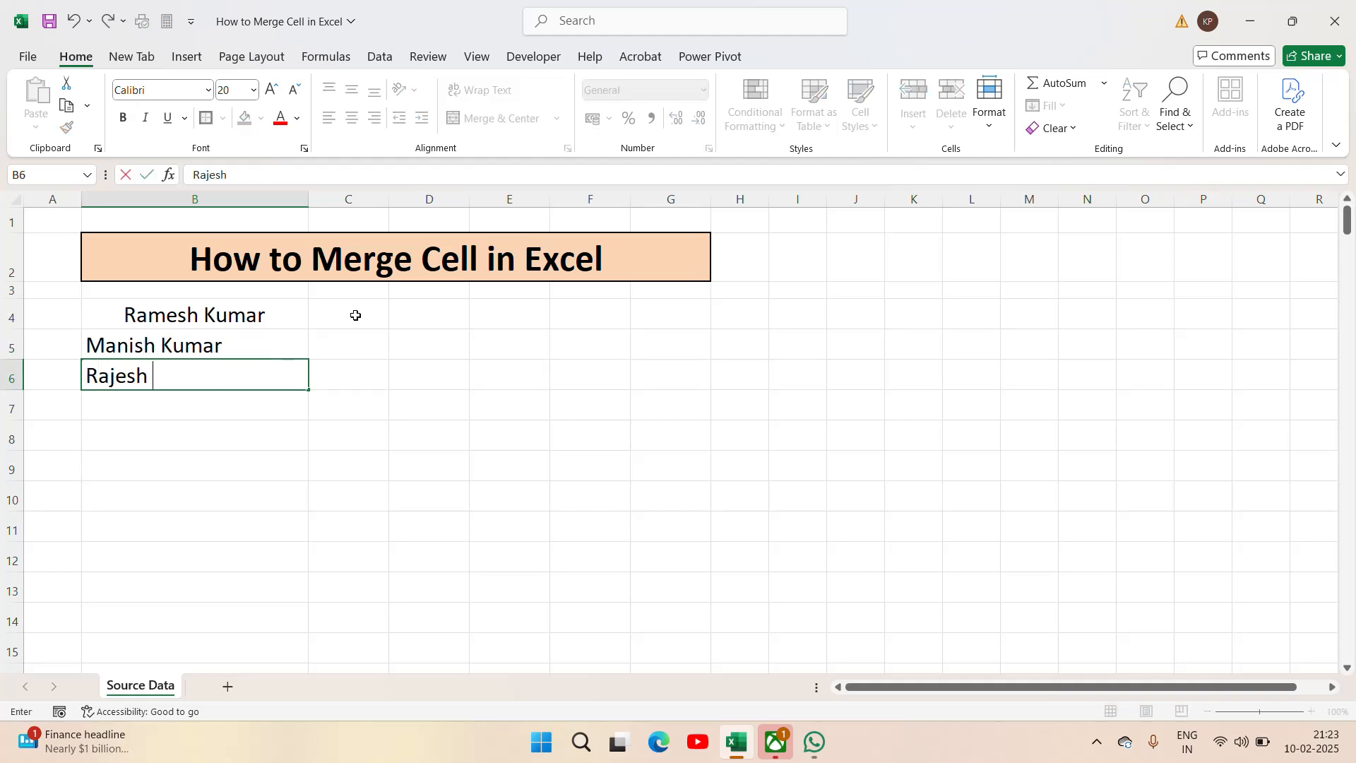
text(Singh)
key(Return)
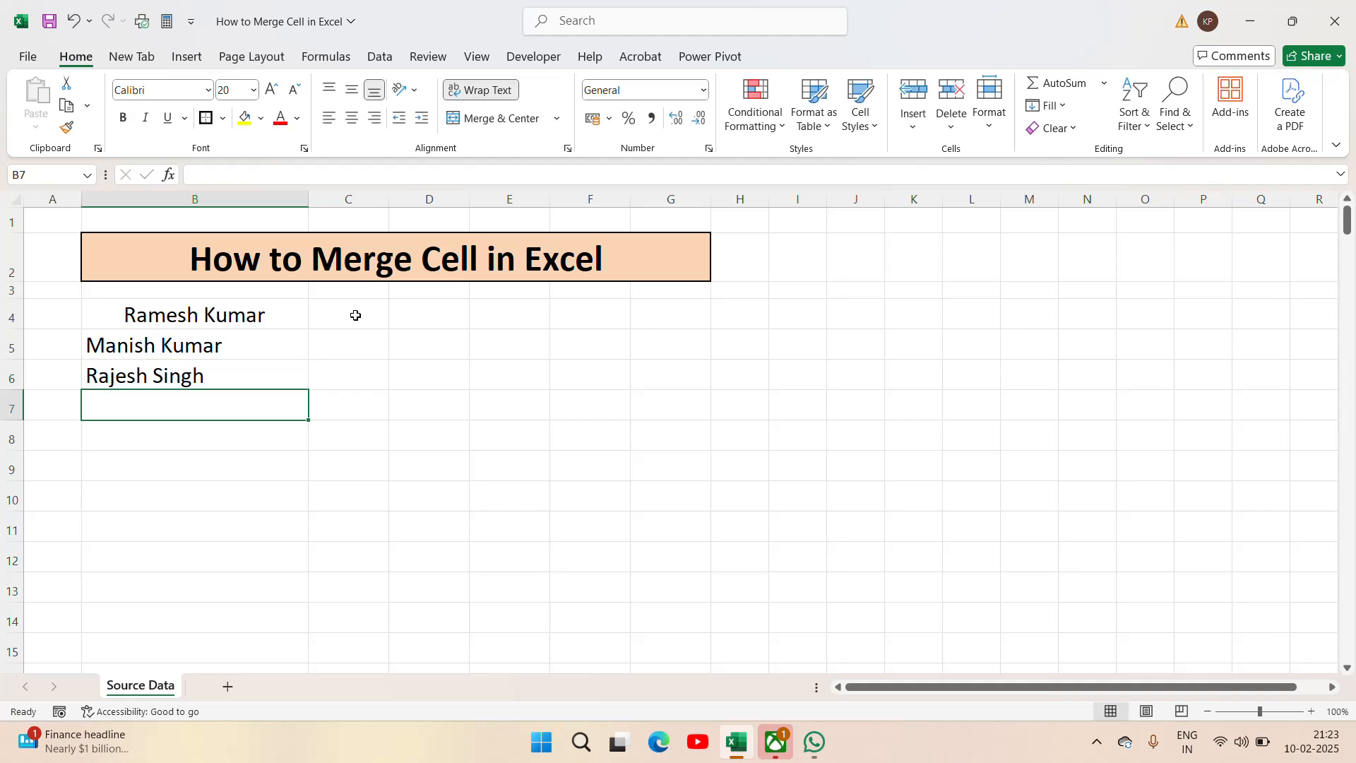
Step: Continue the list with two further full names in cells B7 and B8
text(Vishal S)
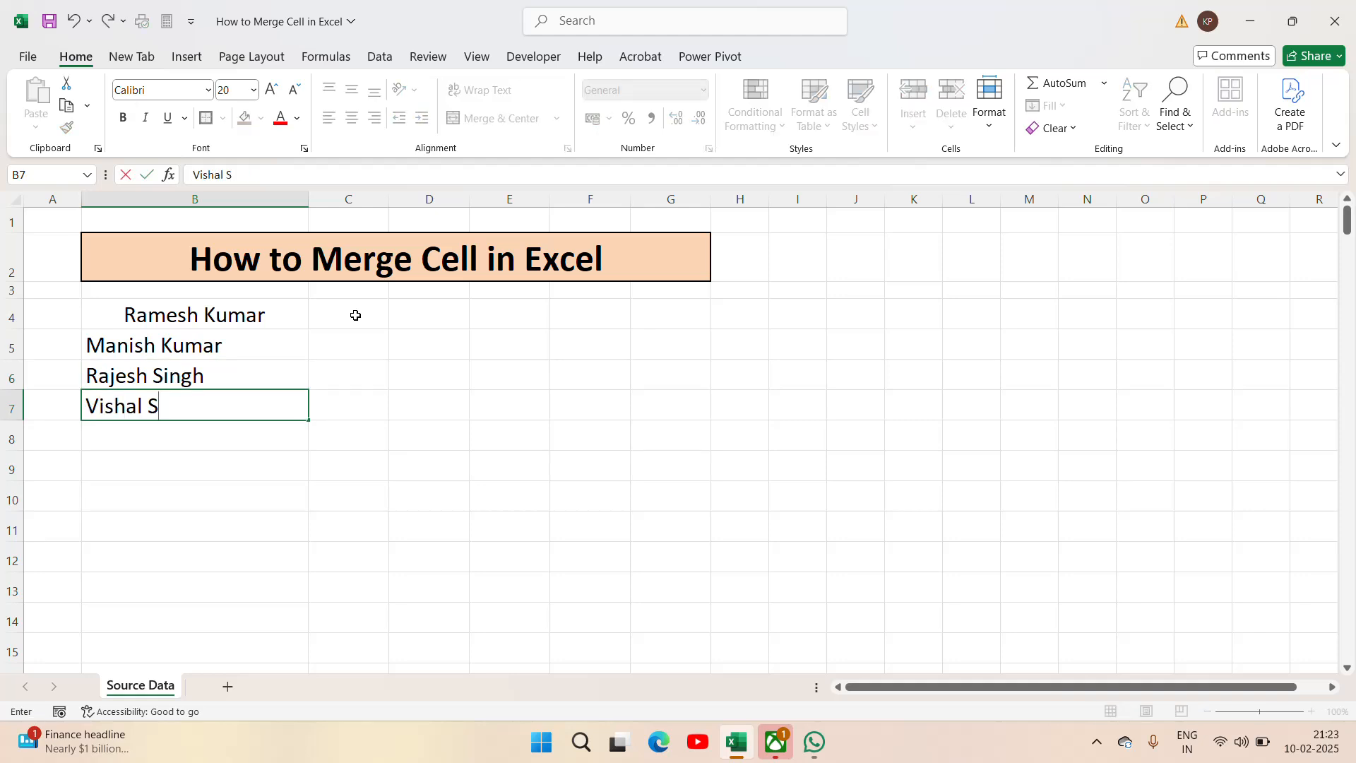
text(ingh)
key(Return)
text(Me)
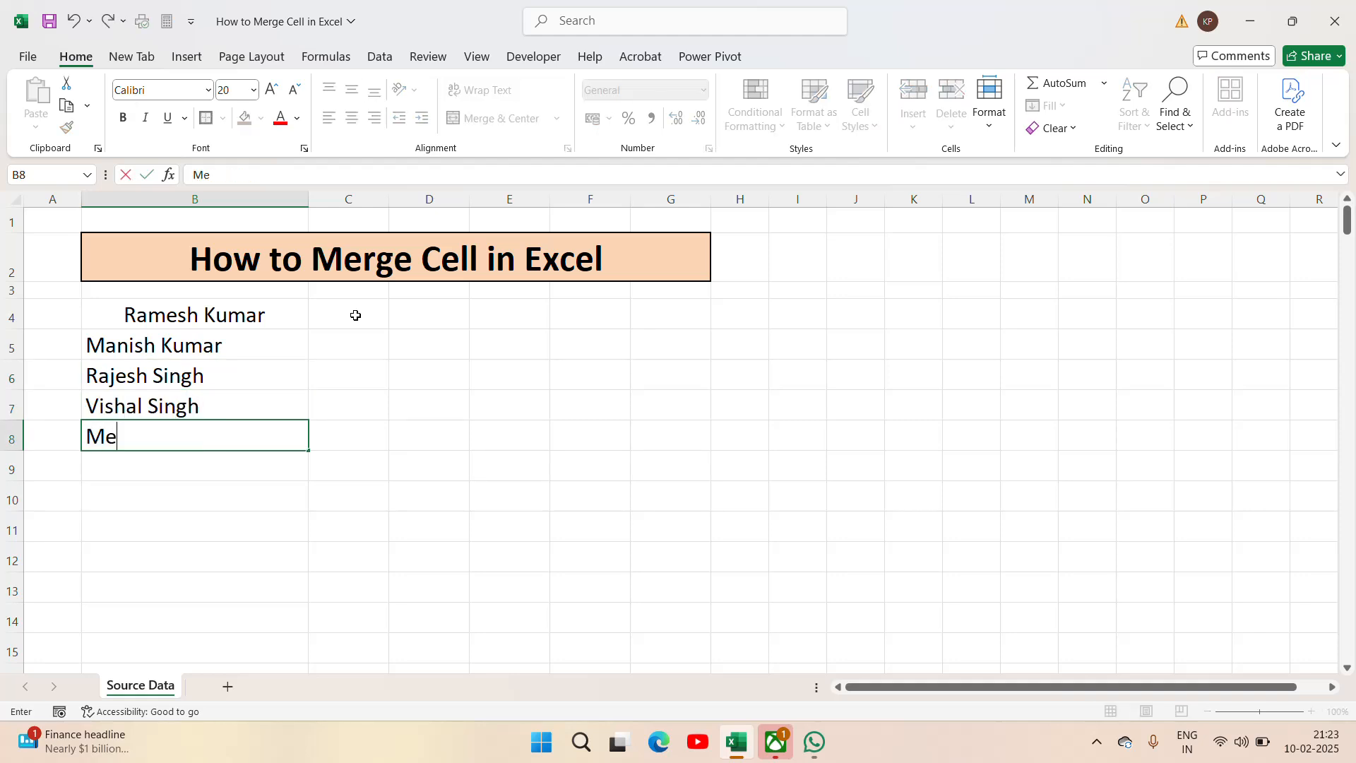
text(ena Devi)
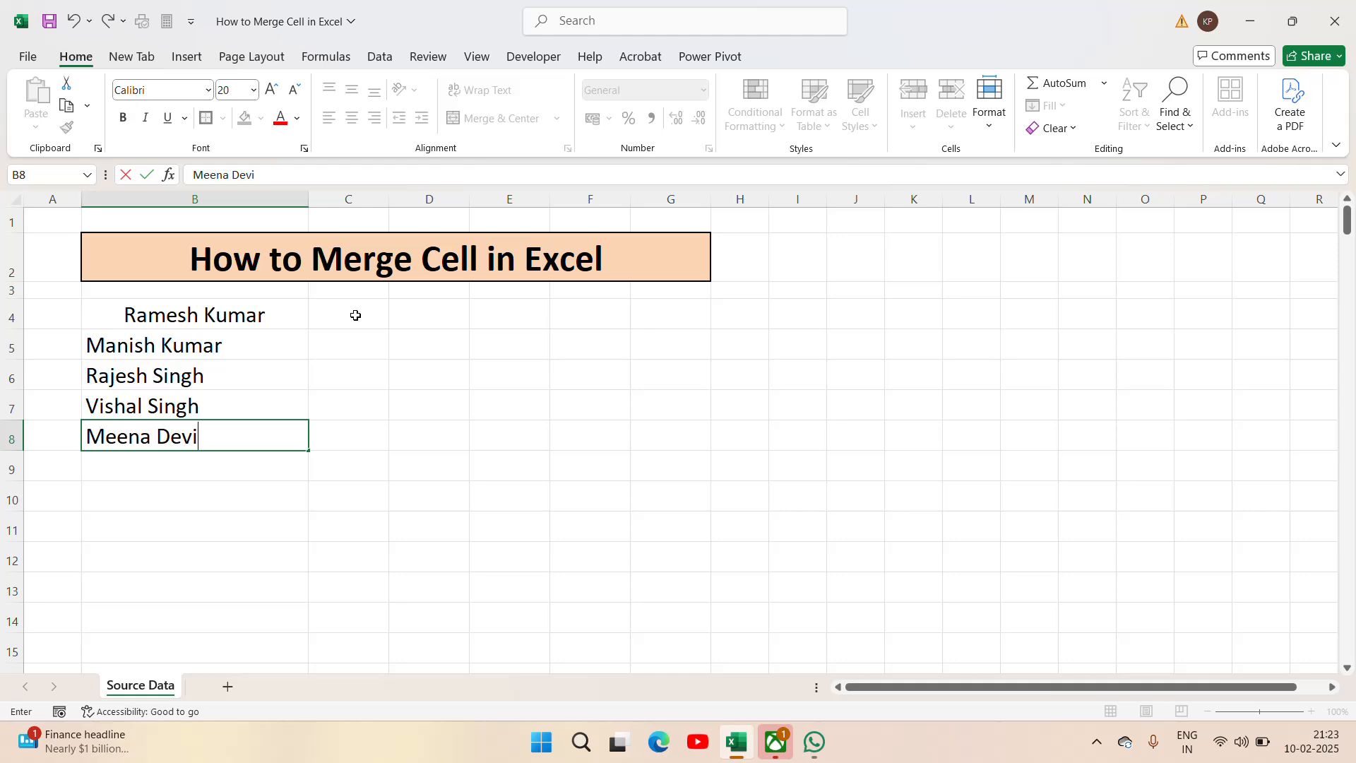
key(Return)
Step: Enter another person's full name in cell B9 of the name list
text(Rasd)
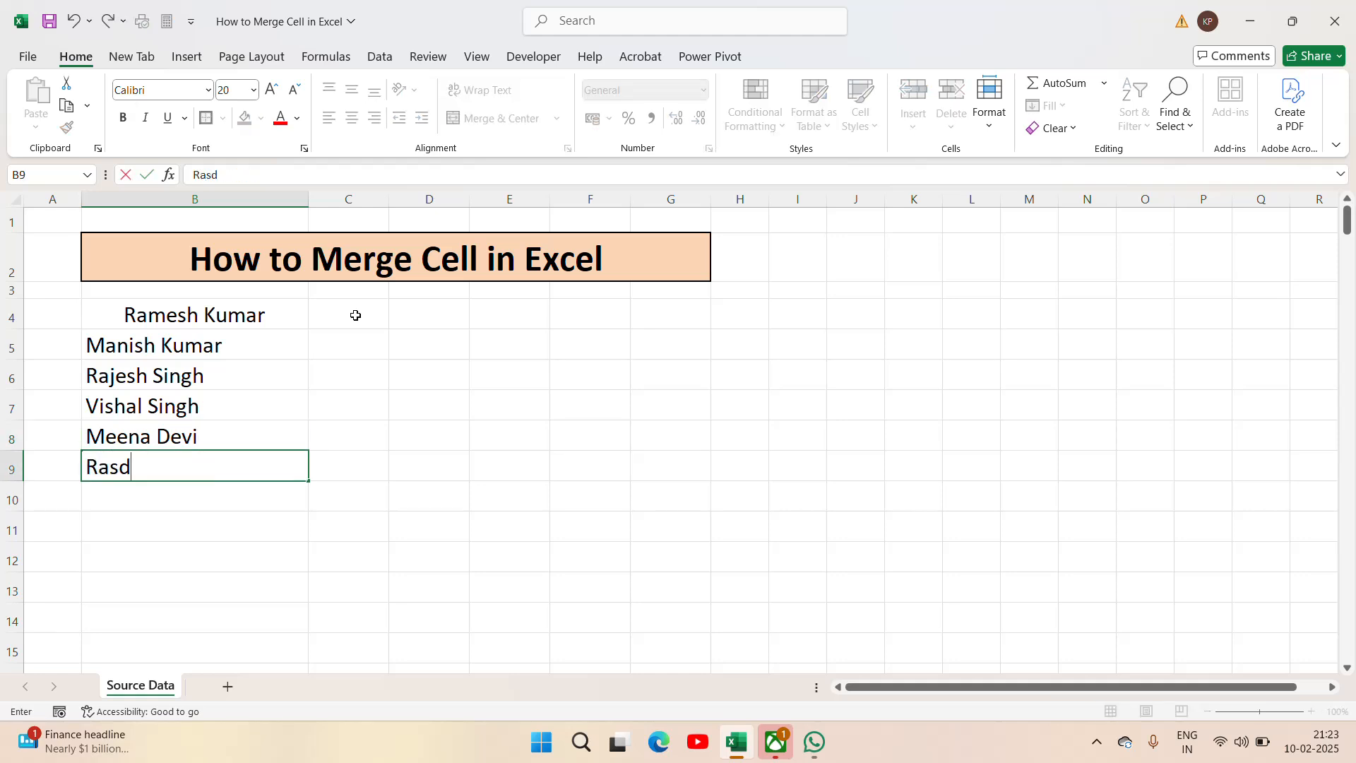
key(BackSpace)
text(s)
key(BackSpace)
text(hmi Kuma)
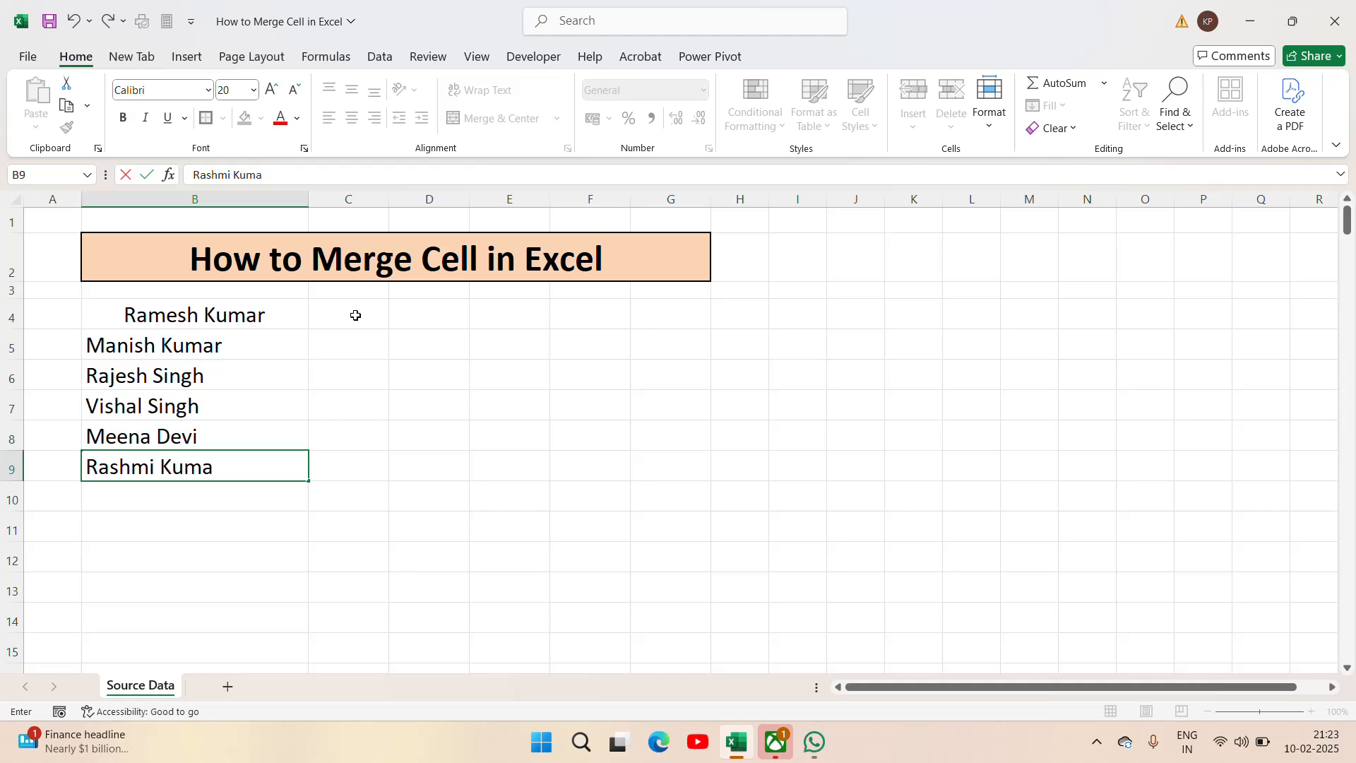
text(ri)
key(Return)
Step: Complete the name list with two more full names in cells B10 and B11
text(Nisha)
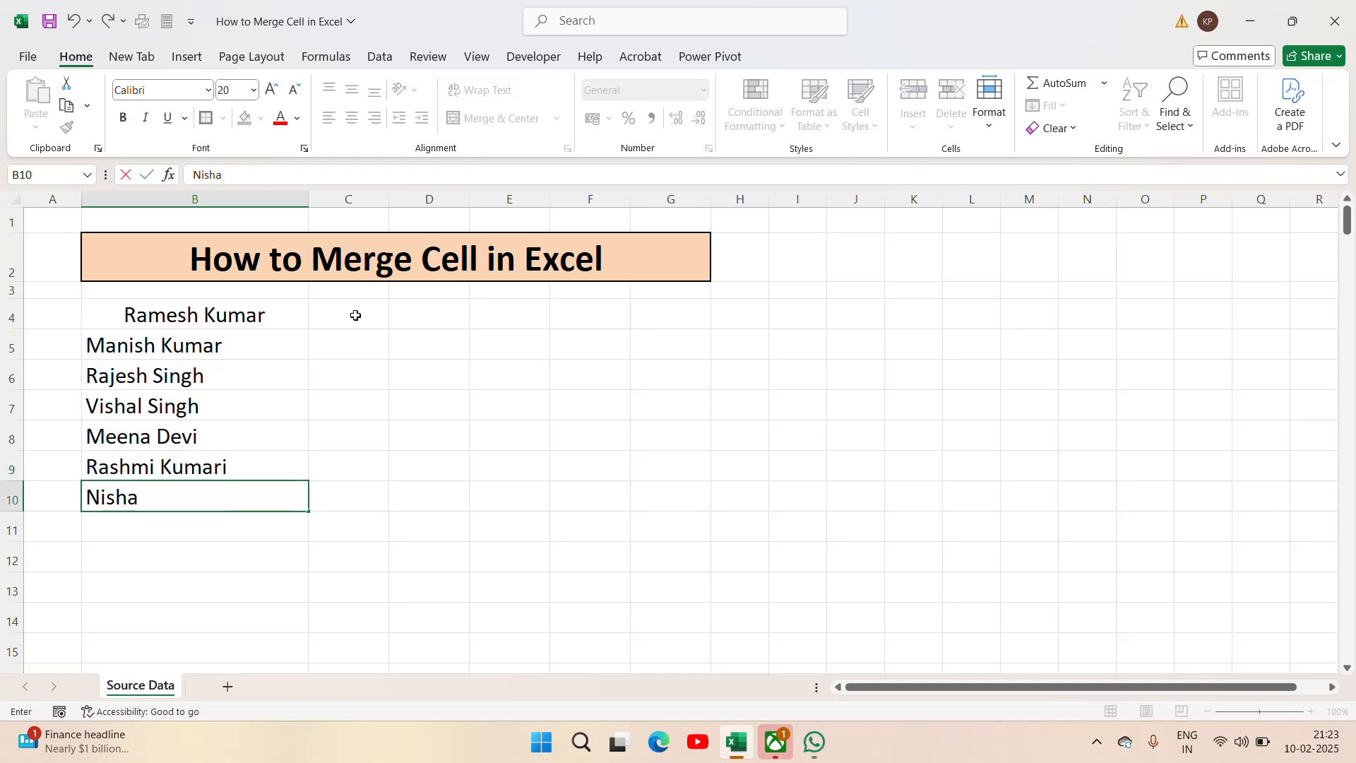
text( Kumari)
key(Return)
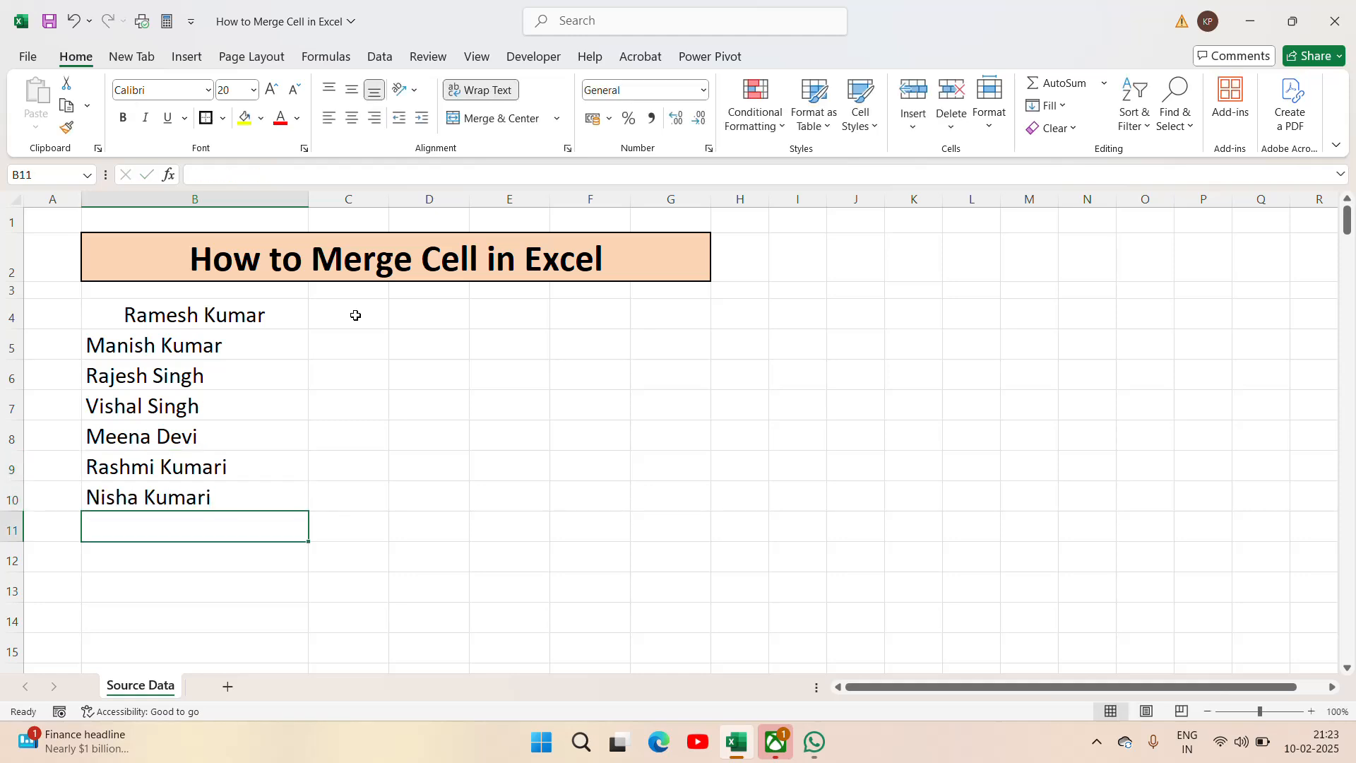
text(Kamlesh Singh)
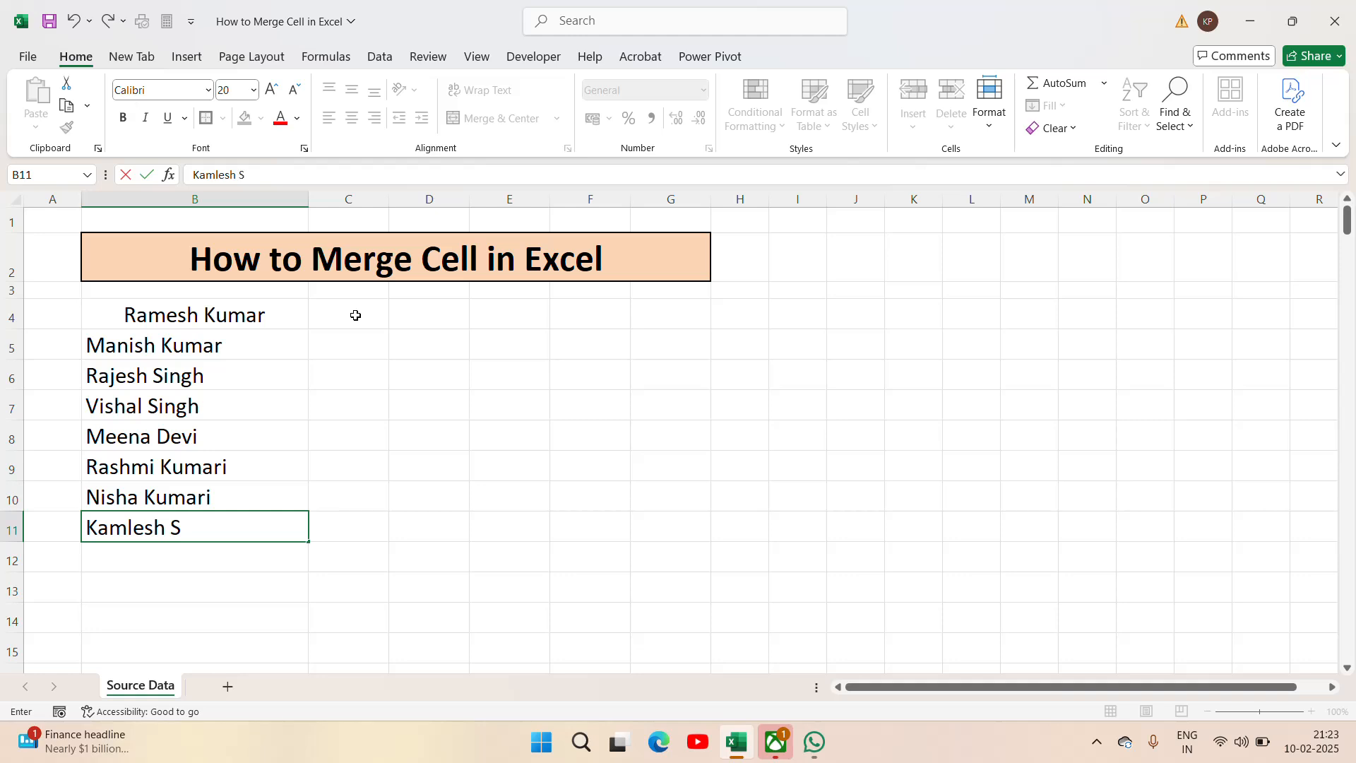
key(Return)
Step: Left-align all the names in the range B4:B11
key(Up)
key(Up)
key(Up)
key(Up)
key(Up)
key(Up)
key(Up)
key(Up)
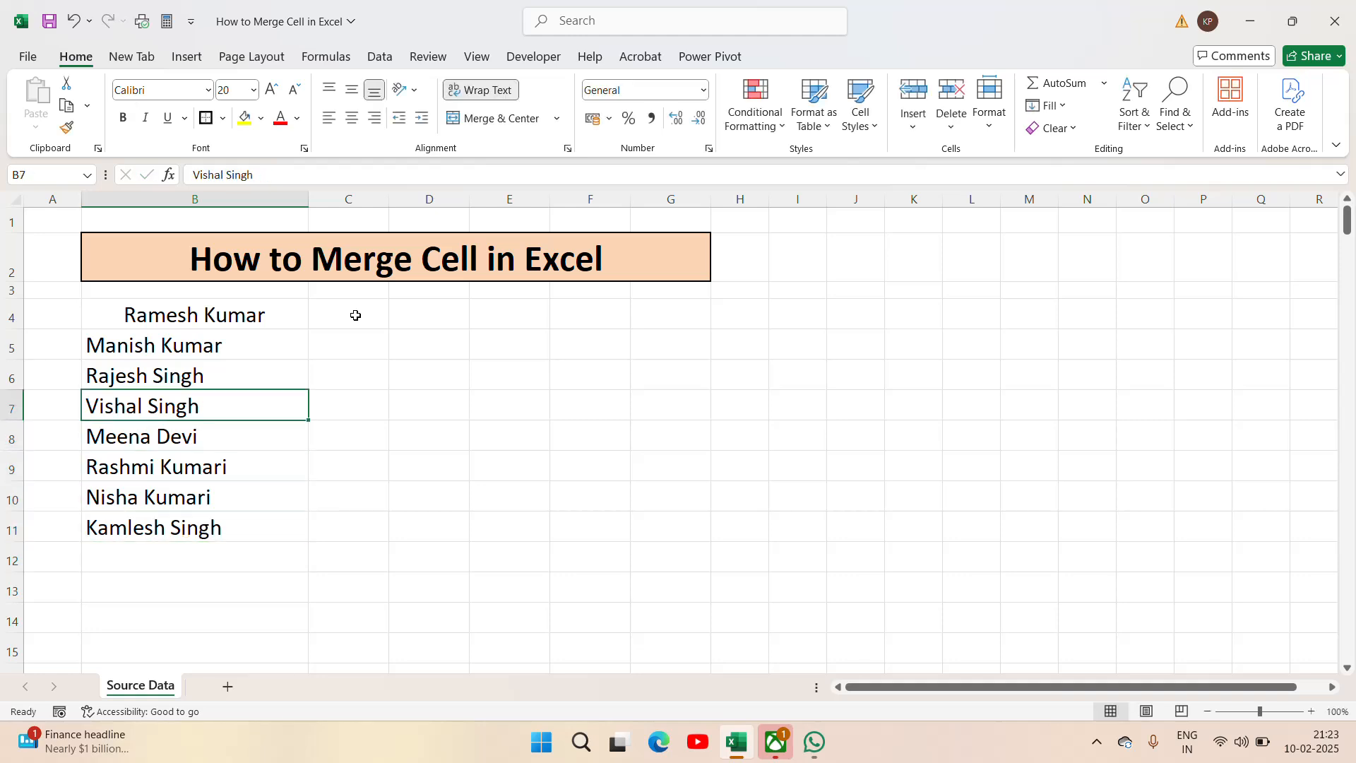
key(ctrl+shift+Down)
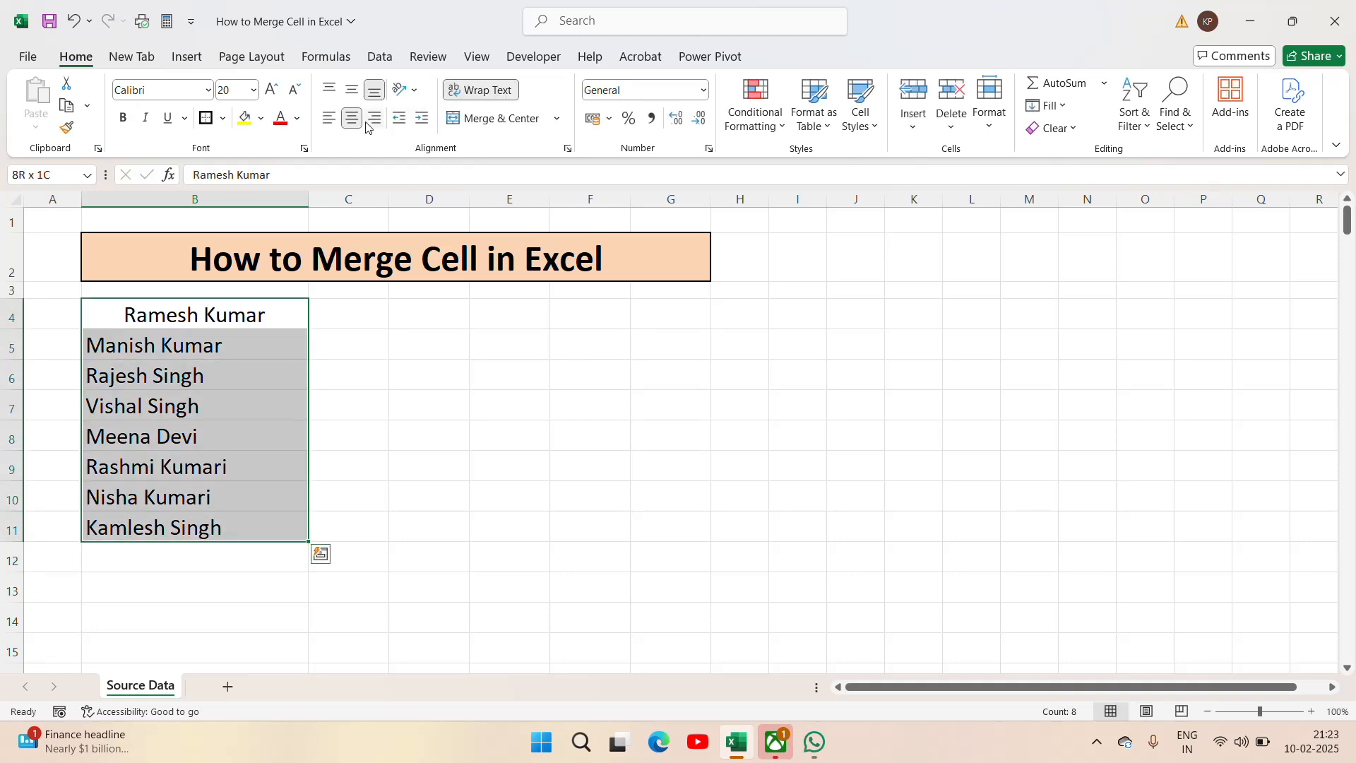
click(329, 118)
click(336, 310)
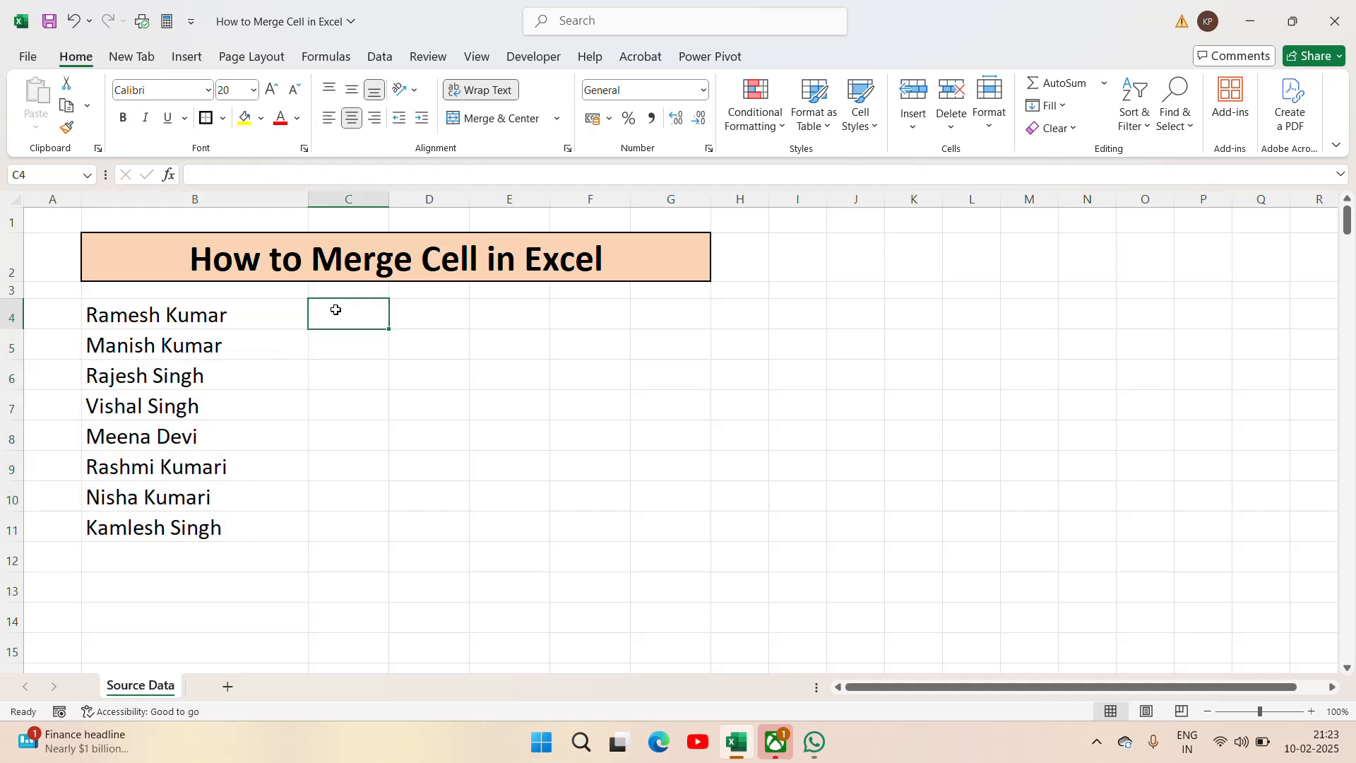
Step: Merge and center the first name across B4:G4, matching the title's width
key(Left)
click(336, 309)
key(Left)
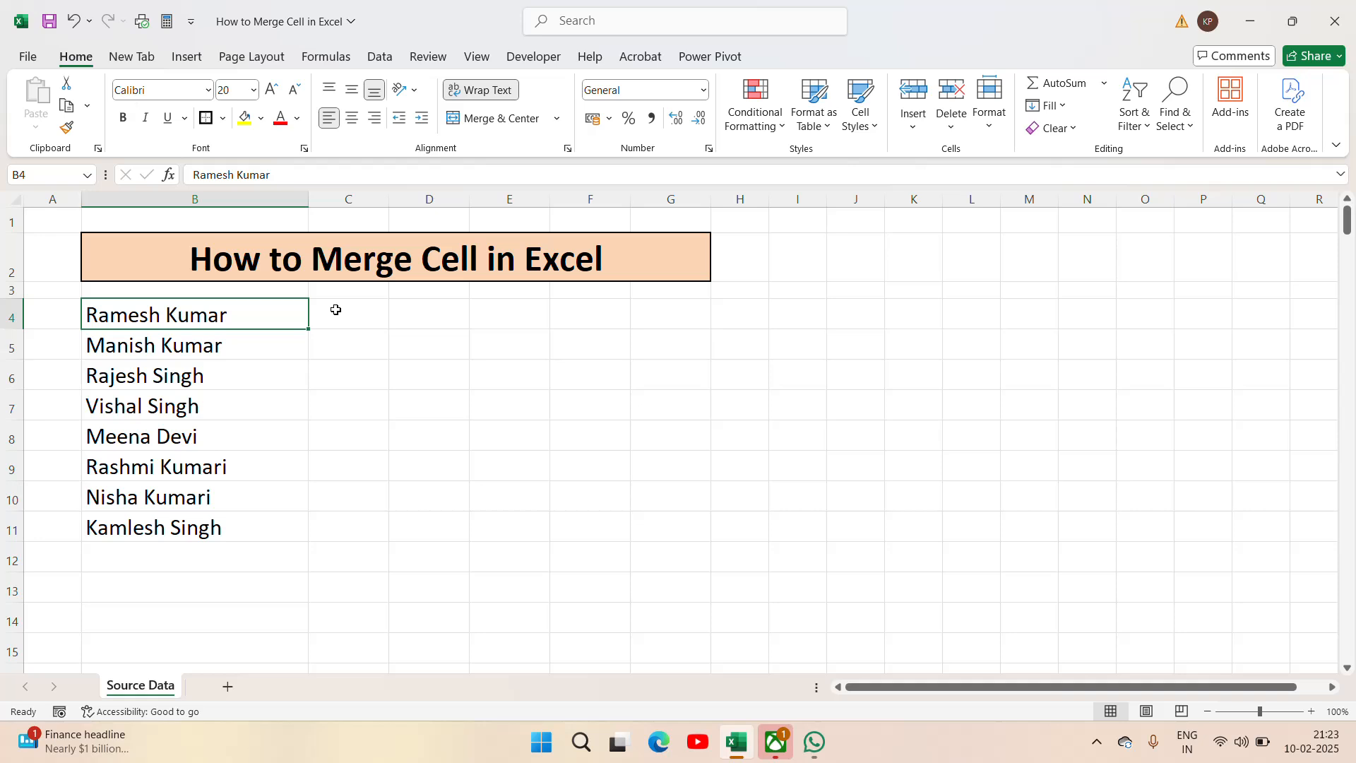
key(shift+Right)
key(shift+Right)
key(shift+Right)
key(shift+Right)
key(shift+Right)
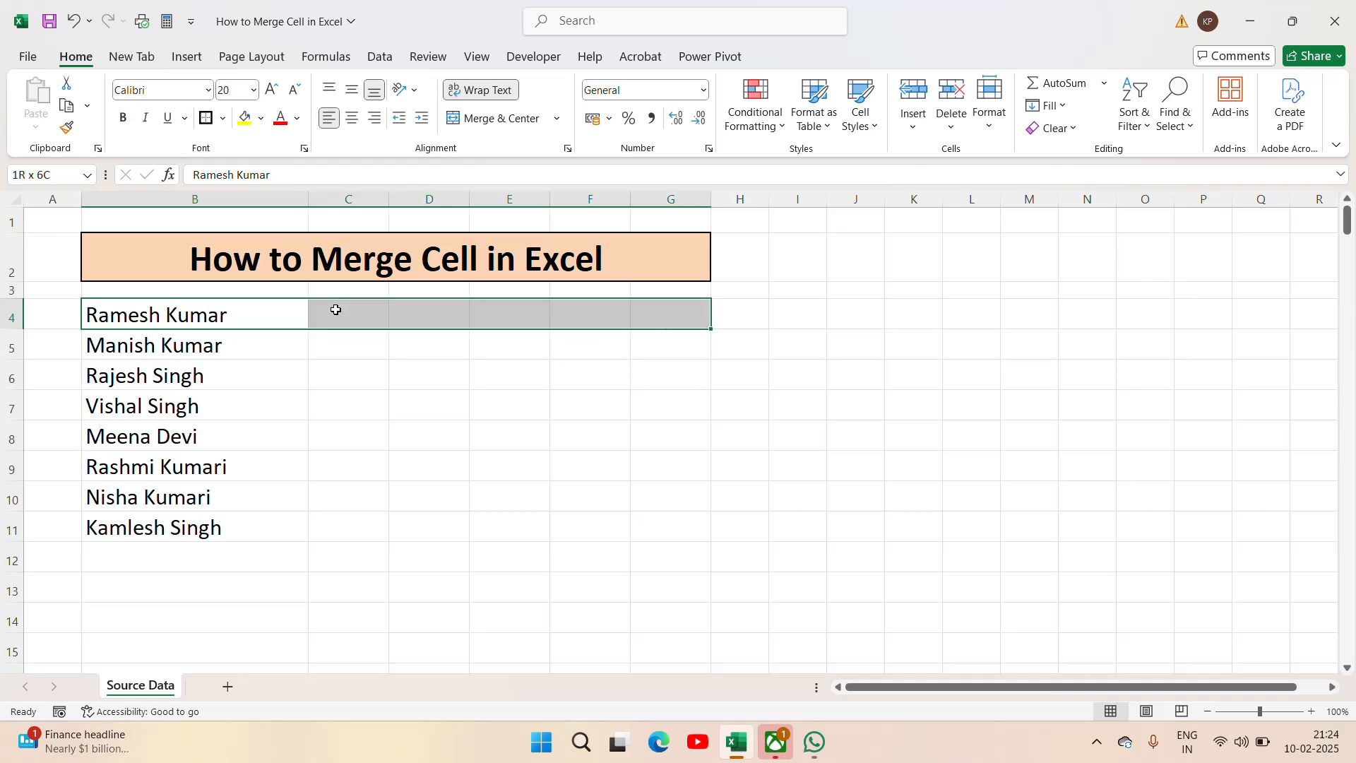
click(514, 120)
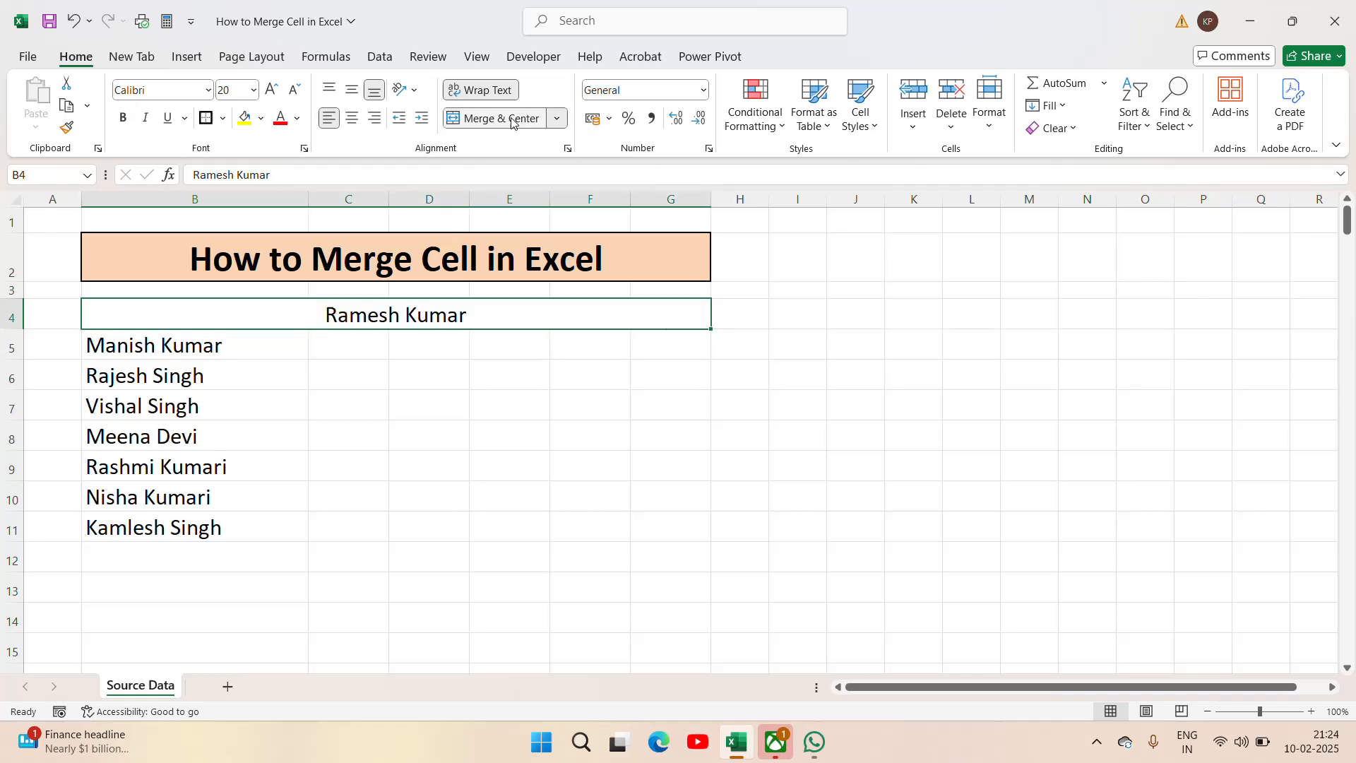
Step: Merge and center the second name across B5:G5
click(240, 343)
key(ctrl+shift+Right)
key(ctrl+shift+Left)
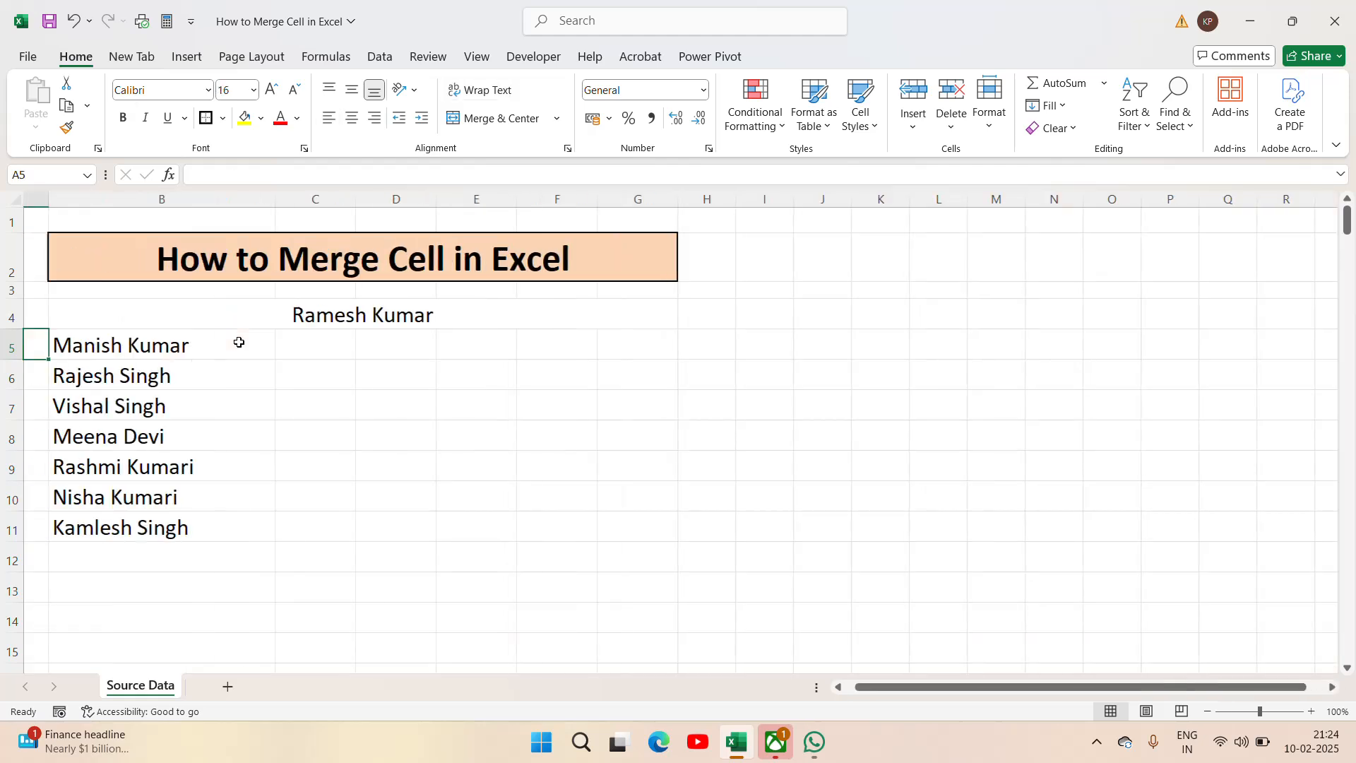
key(shift+Right)
key(shift+Right)
key(shift+Right)
key(shift+Right)
key(shift+Right)
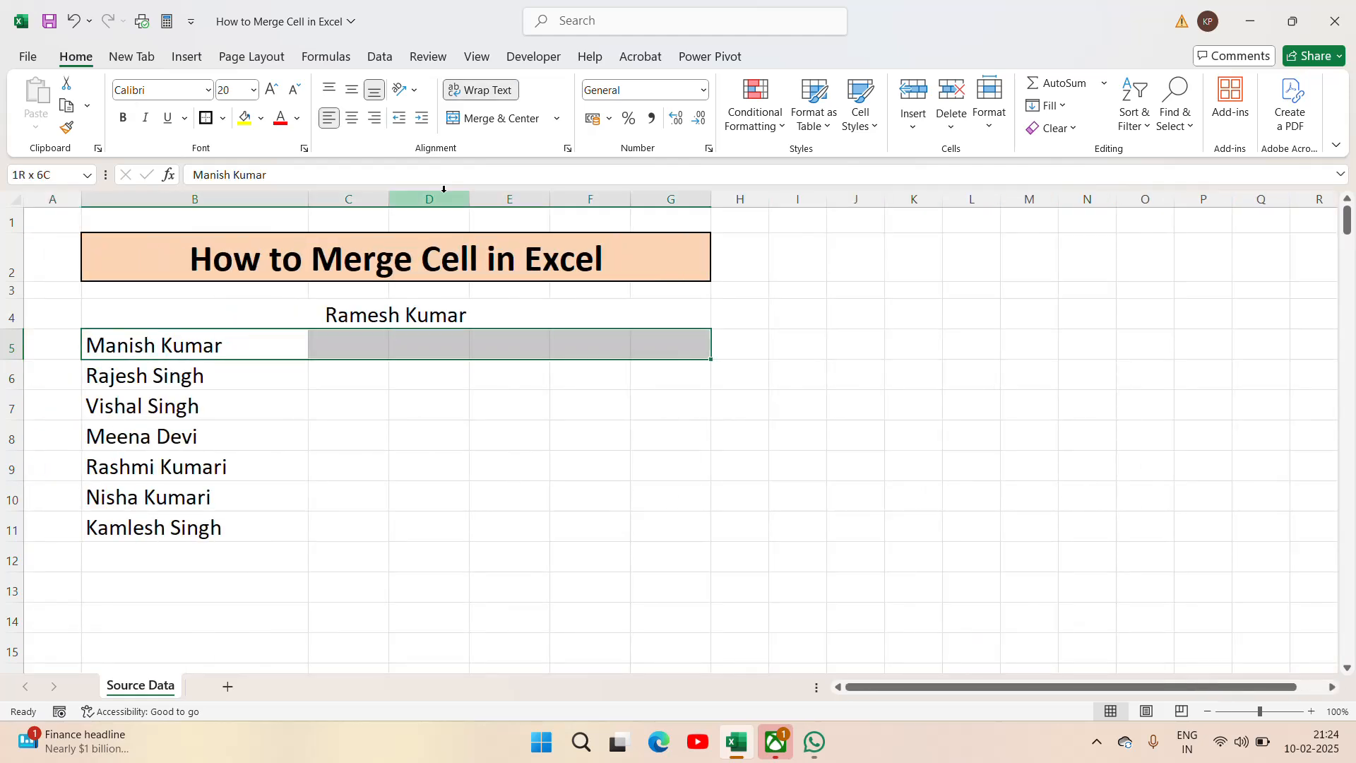
click(515, 122)
Step: Merge and center the third name across B6:G6
click(160, 381)
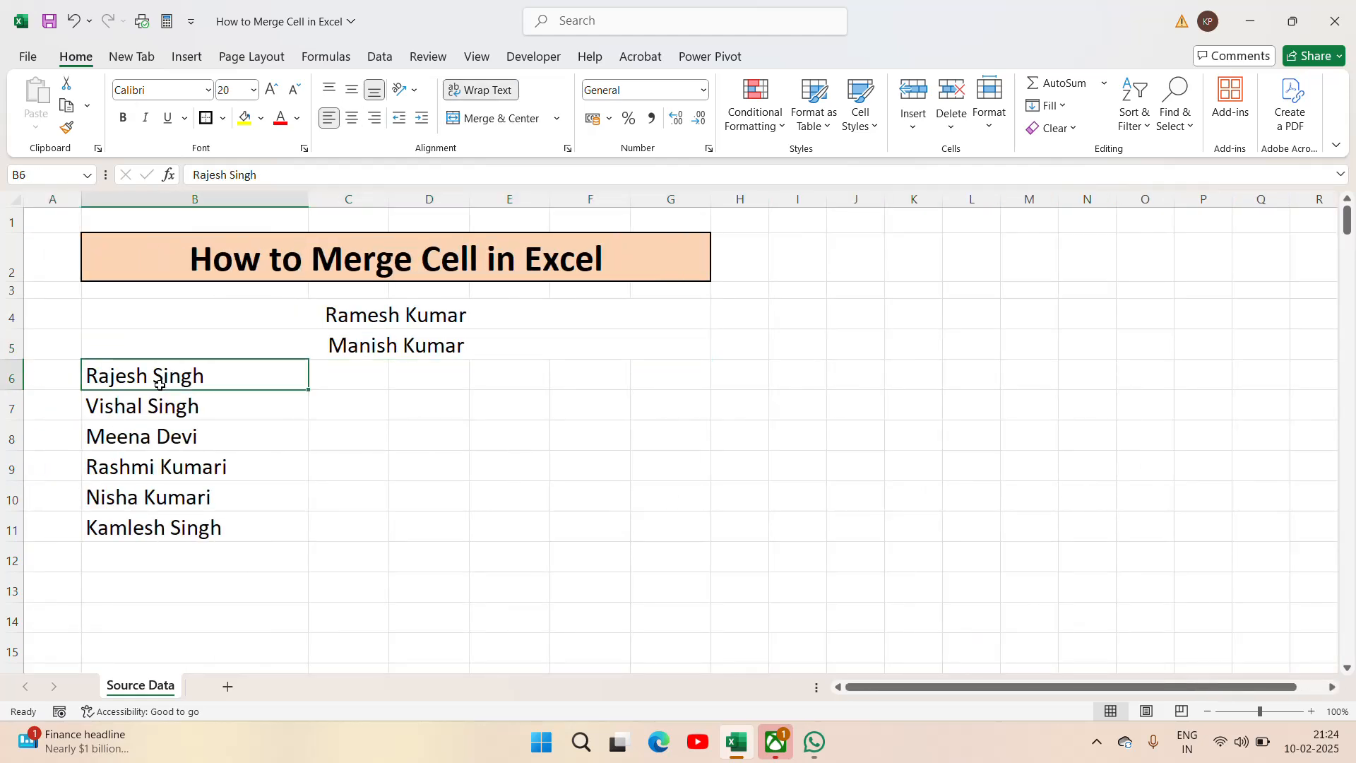
key(shift+Right)
key(shift+Right)
key(shift+Right)
key(shift+Right)
key(shift+Right)
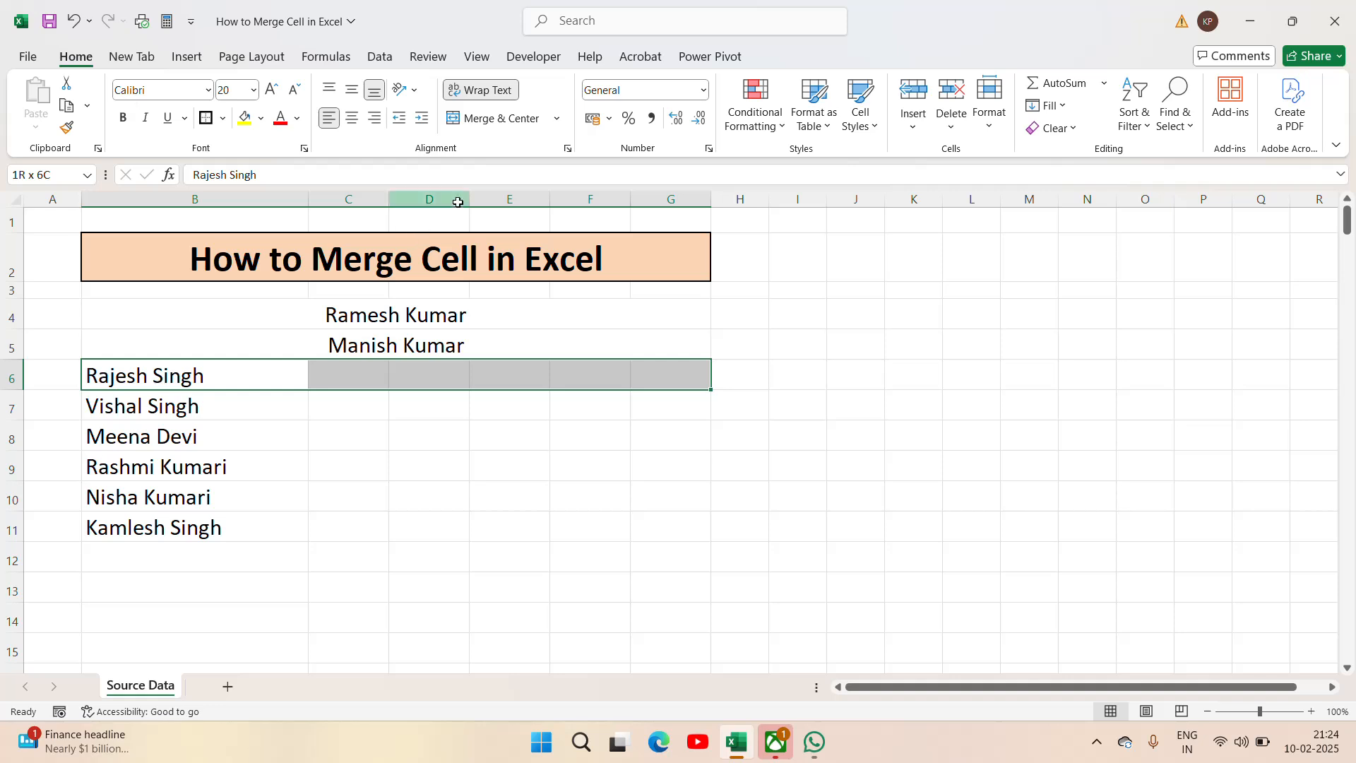
click(495, 116)
Step: Undo the three Merge & Center operations on rows 4 to 6
click(438, 316)
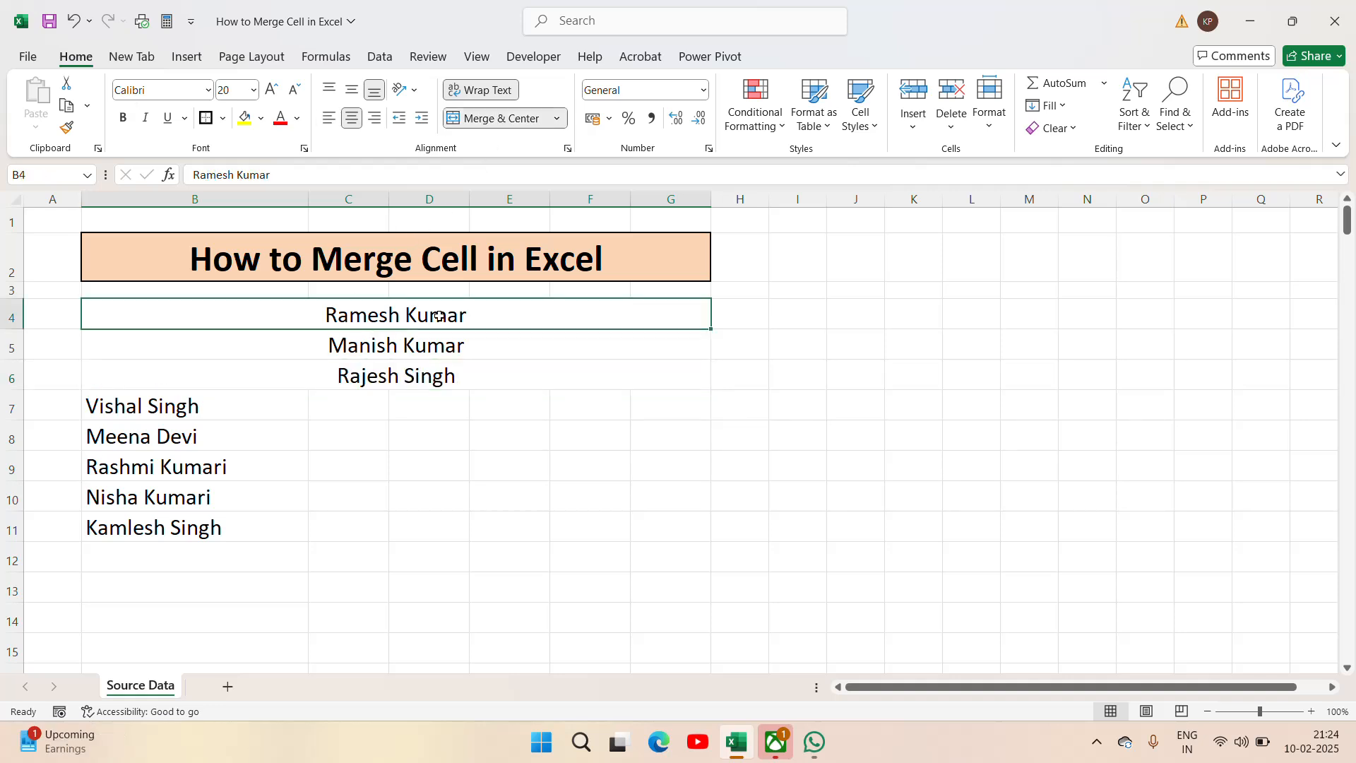
key(ctrl+z)
key(ctrl+z)
key(ctrl+z)
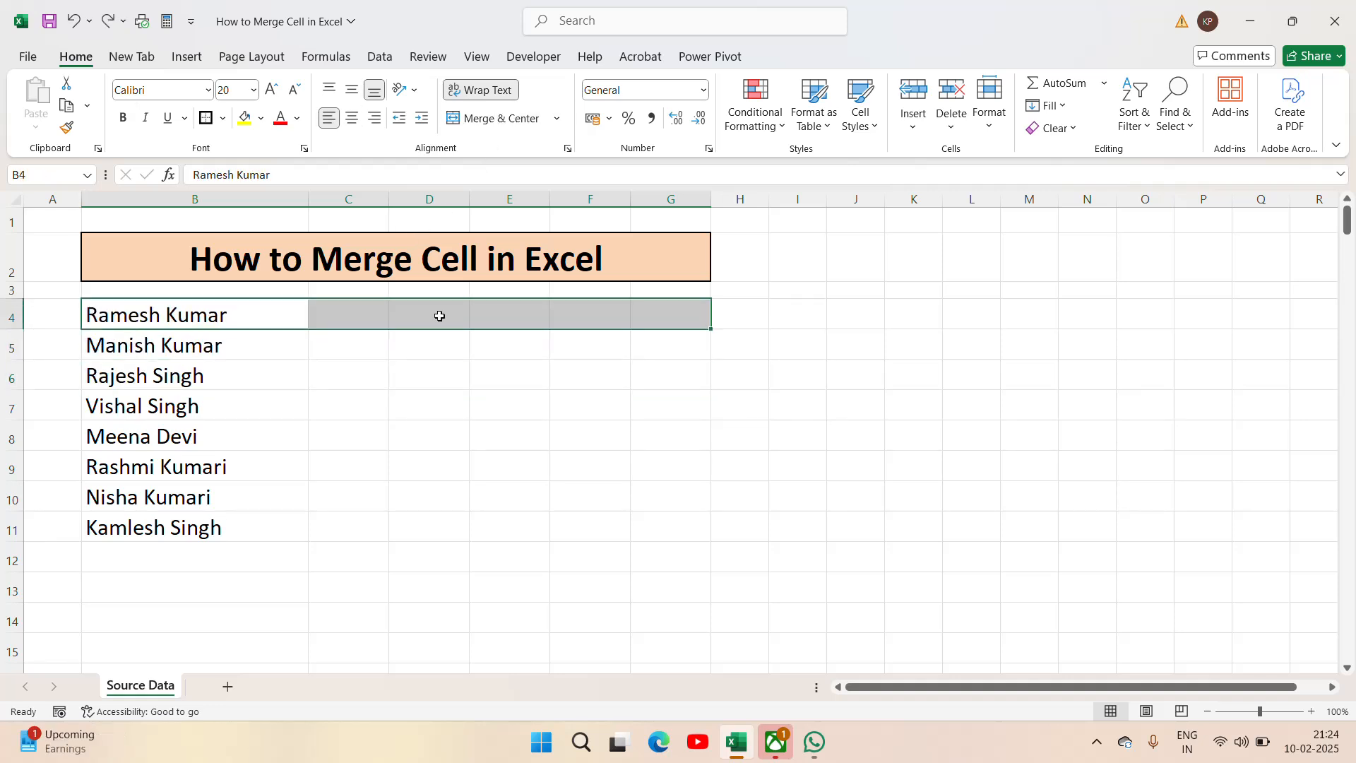
Step: Apply Merge Across to the range B4:G11 so each name's row is merged separately
key(Down)
key(Up)
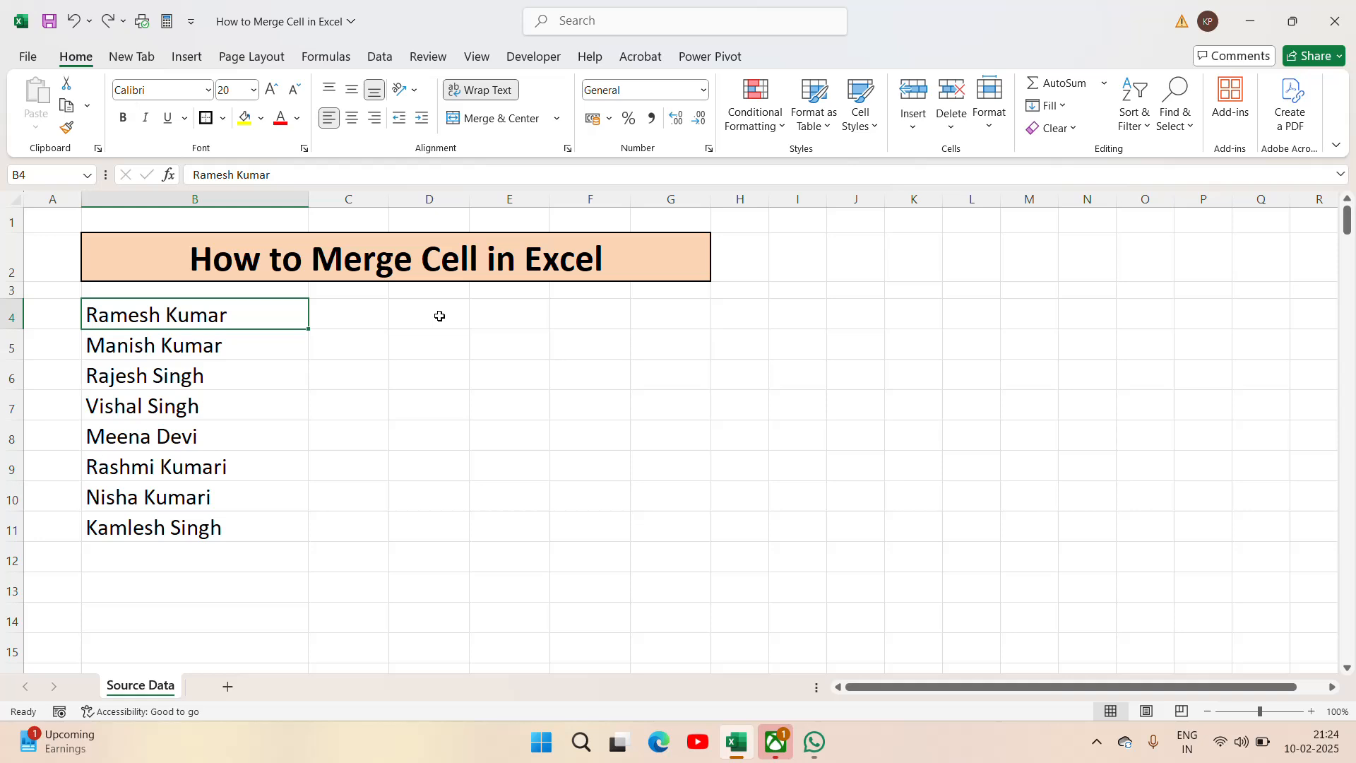
key(shift+Down)
key(shift+Down)
key(shift+Down)
key(shift+Down)
key(shift+Down)
key(shift+Down)
key(shift+Down)
key(shift+Right)
key(shift+Right)
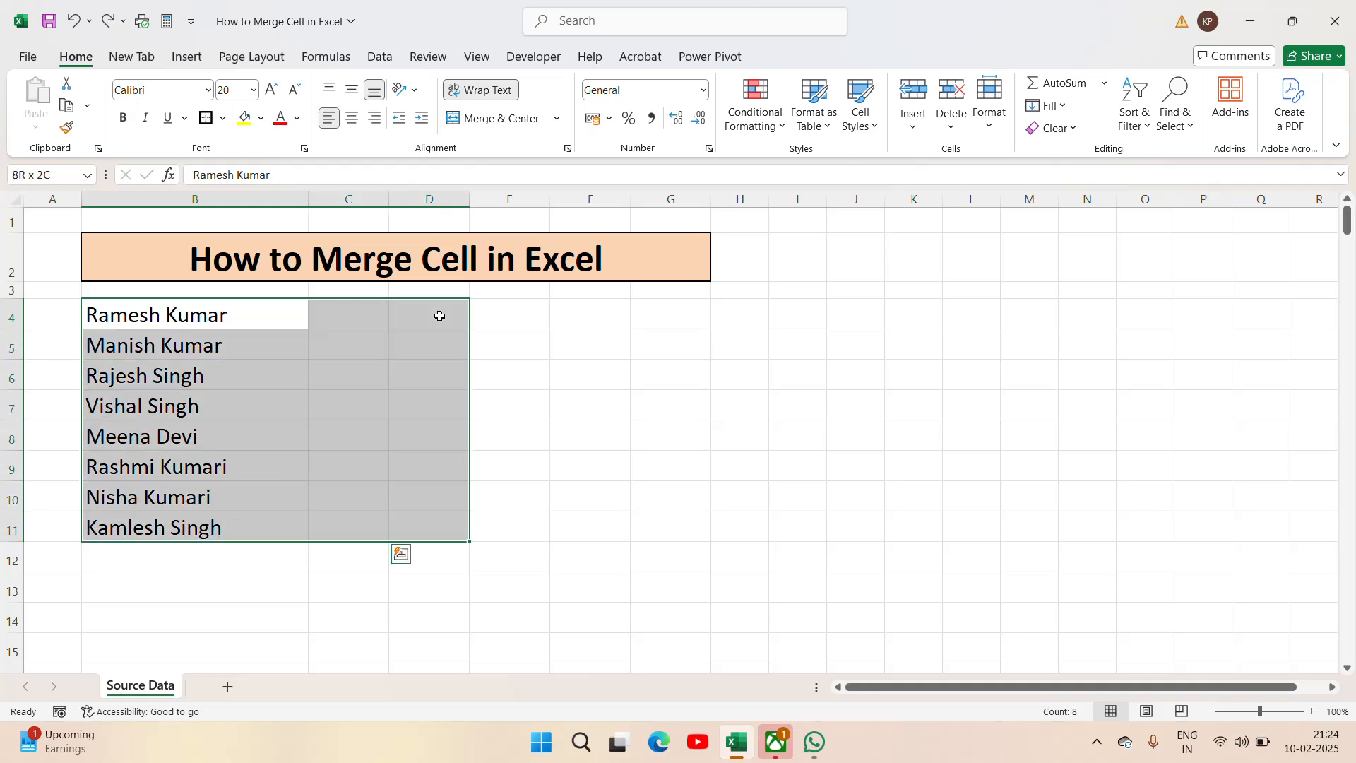
key(shift+Right)
key(shift+Right)
key(shift+Right)
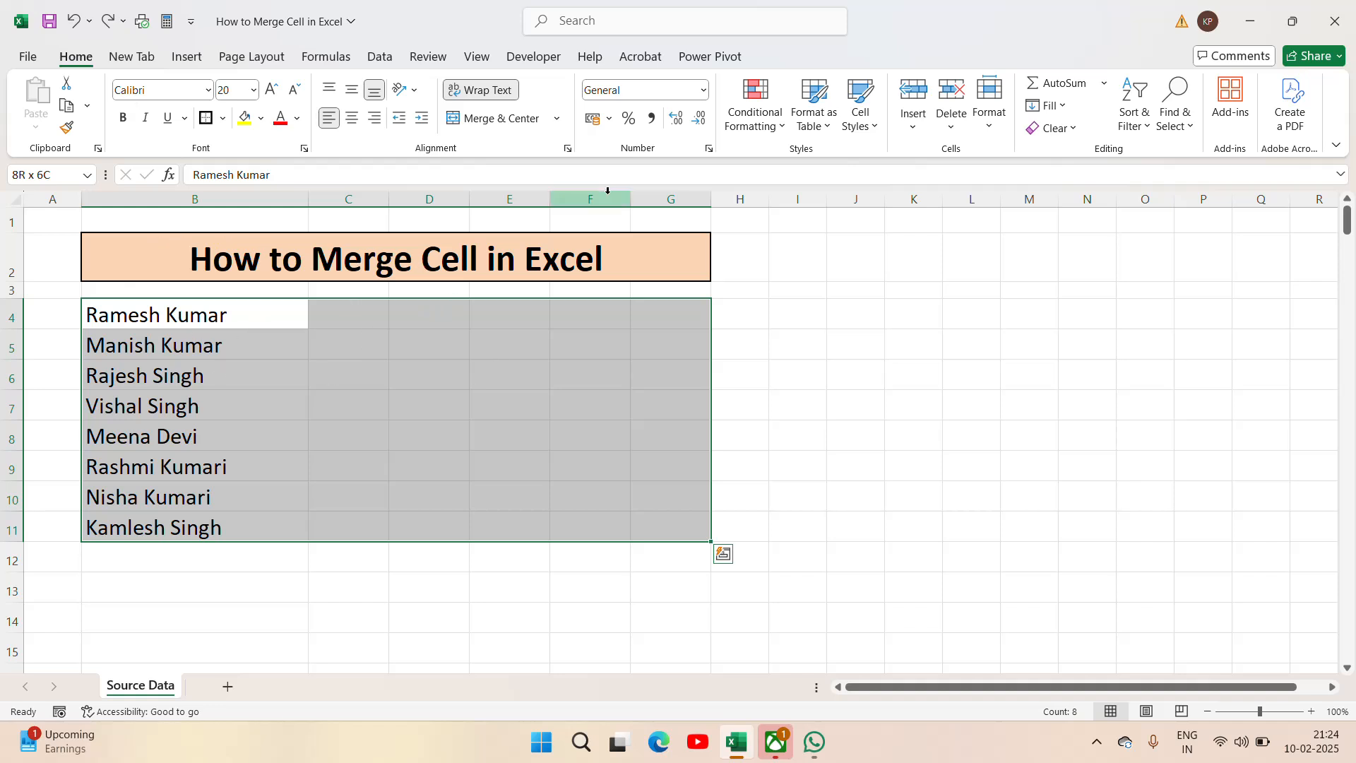
click(557, 118)
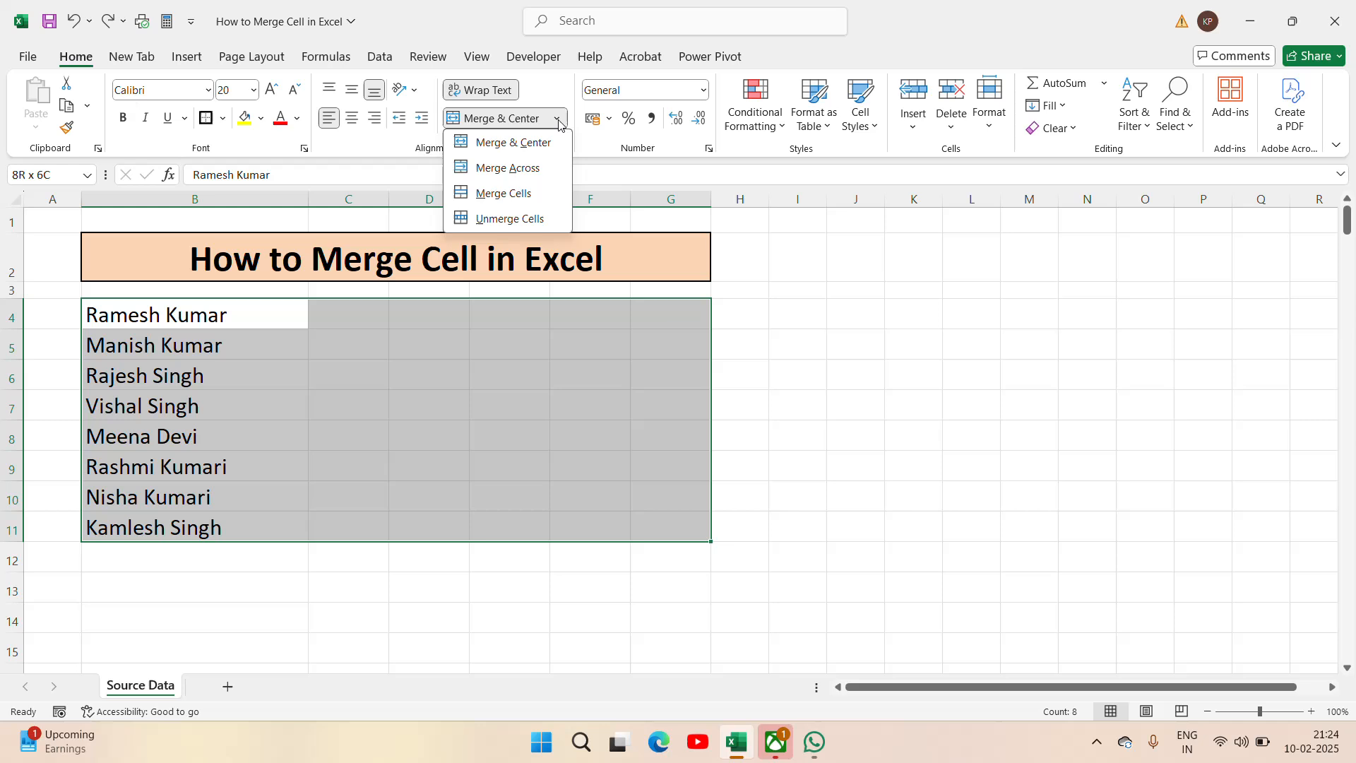
click(515, 171)
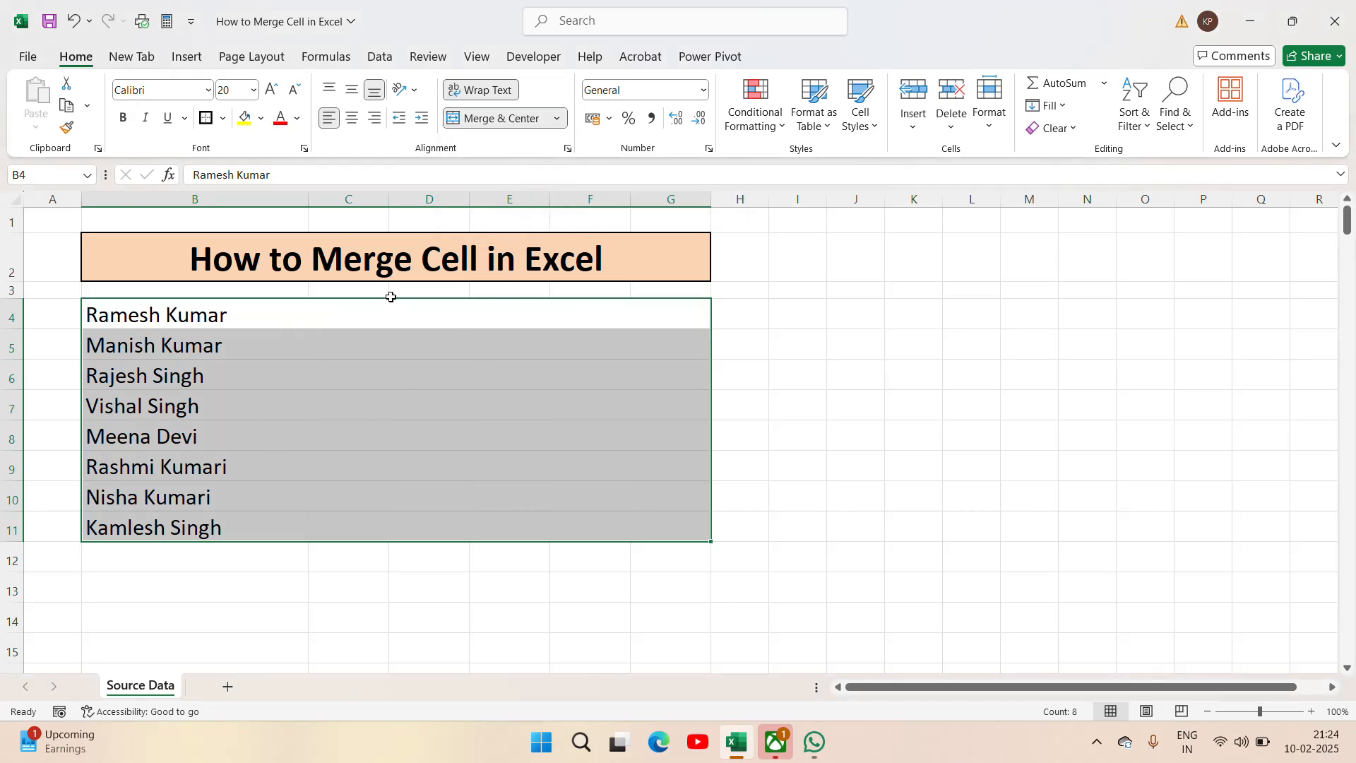
Step: Go through the name rows below the title one by one to check how each is merged
click(471, 312)
key(Down)
key(Up)
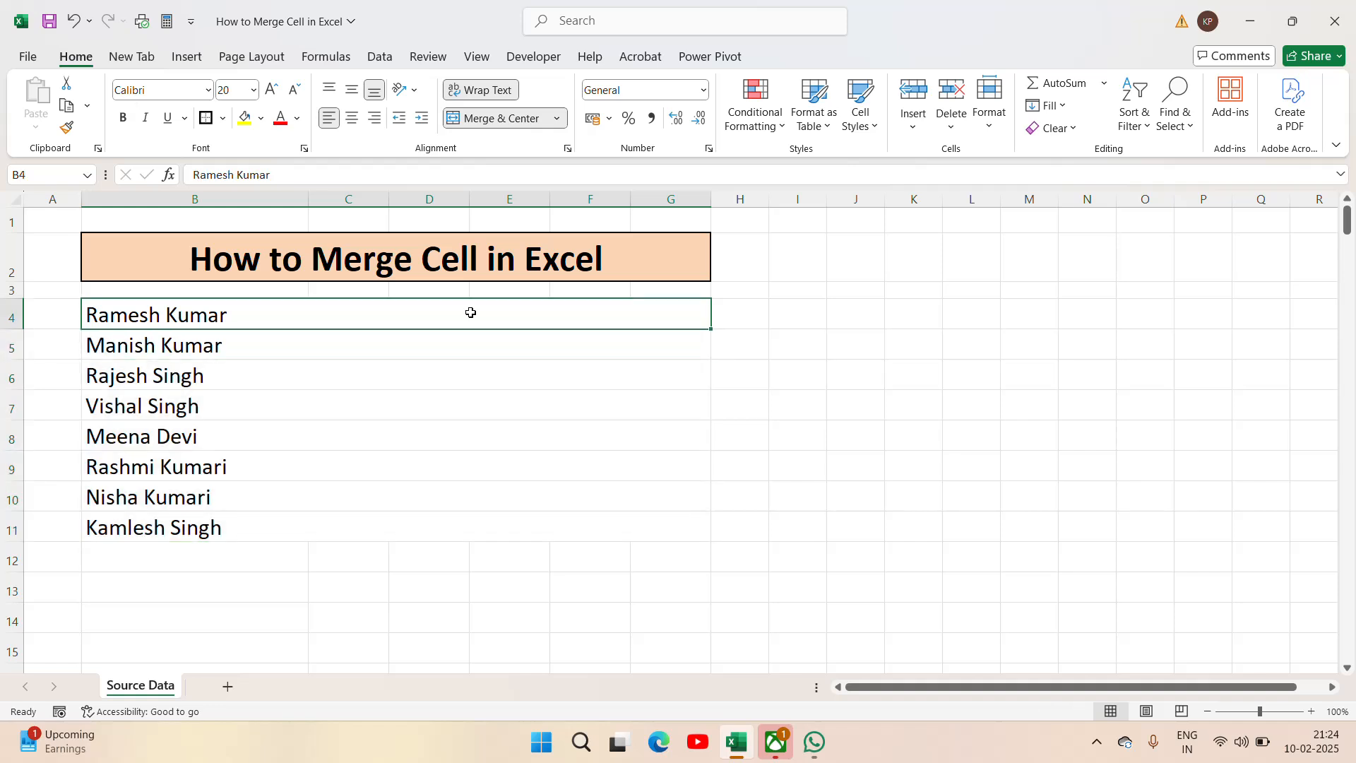
key(Down)
key(Down)
key(Down)
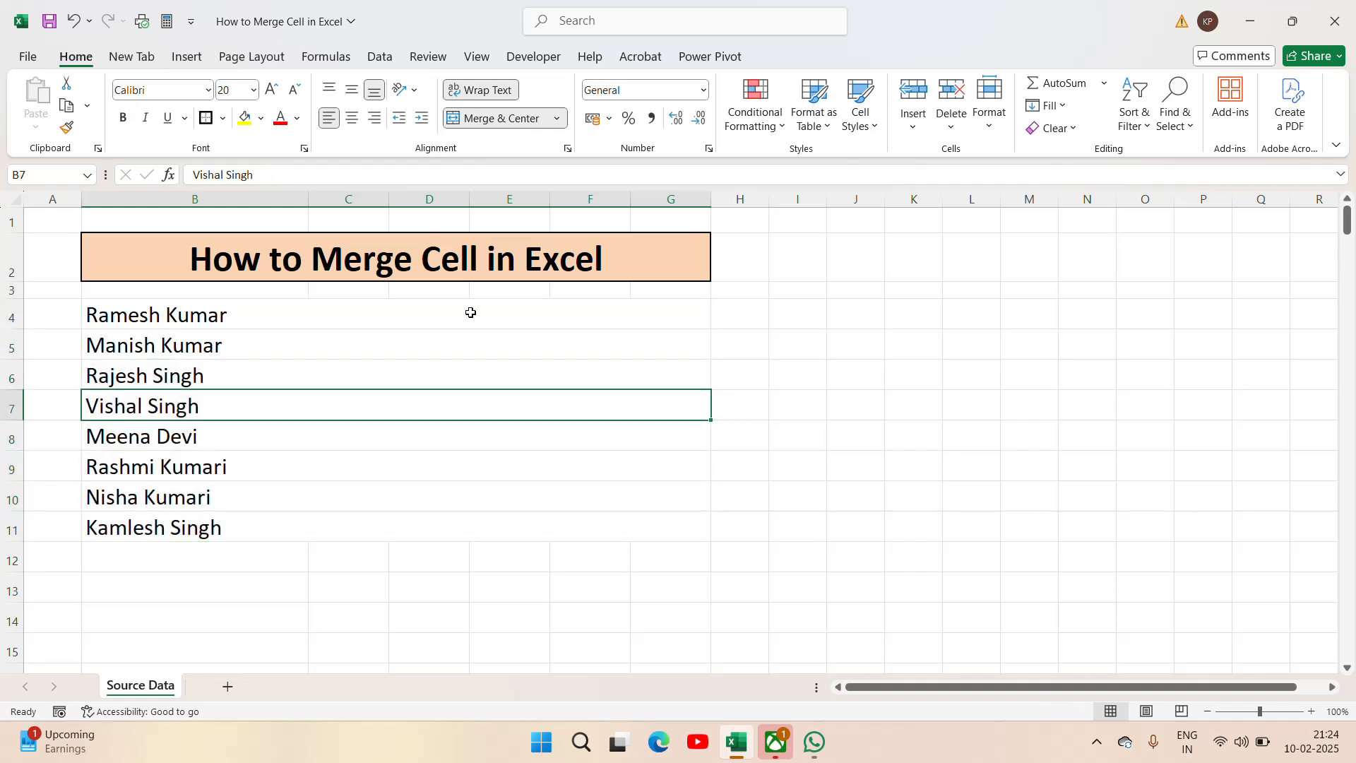
key(Down)
key(Down)
key(Down)
key(Down)
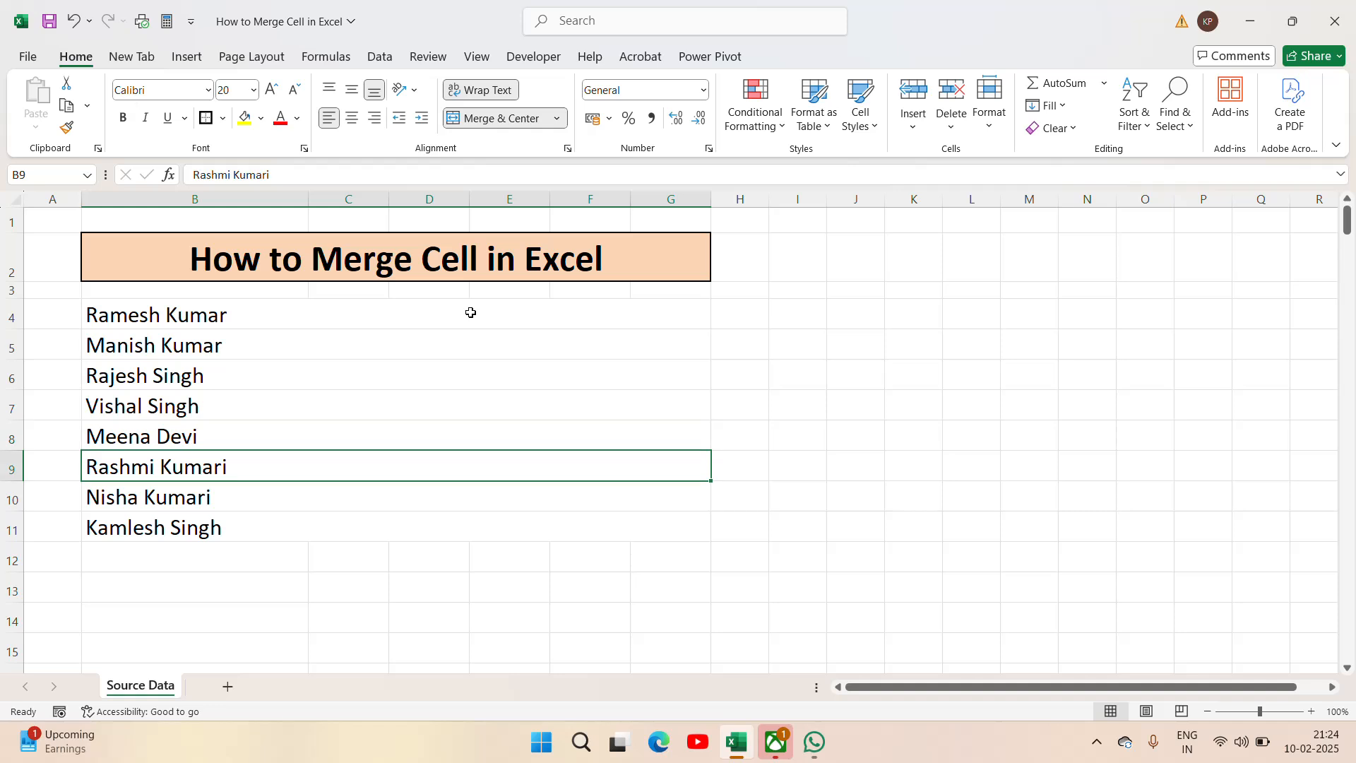
key(Up)
key(Up)
key(Up)
key(Up)
key(Up)
key(Up)
key(Up)
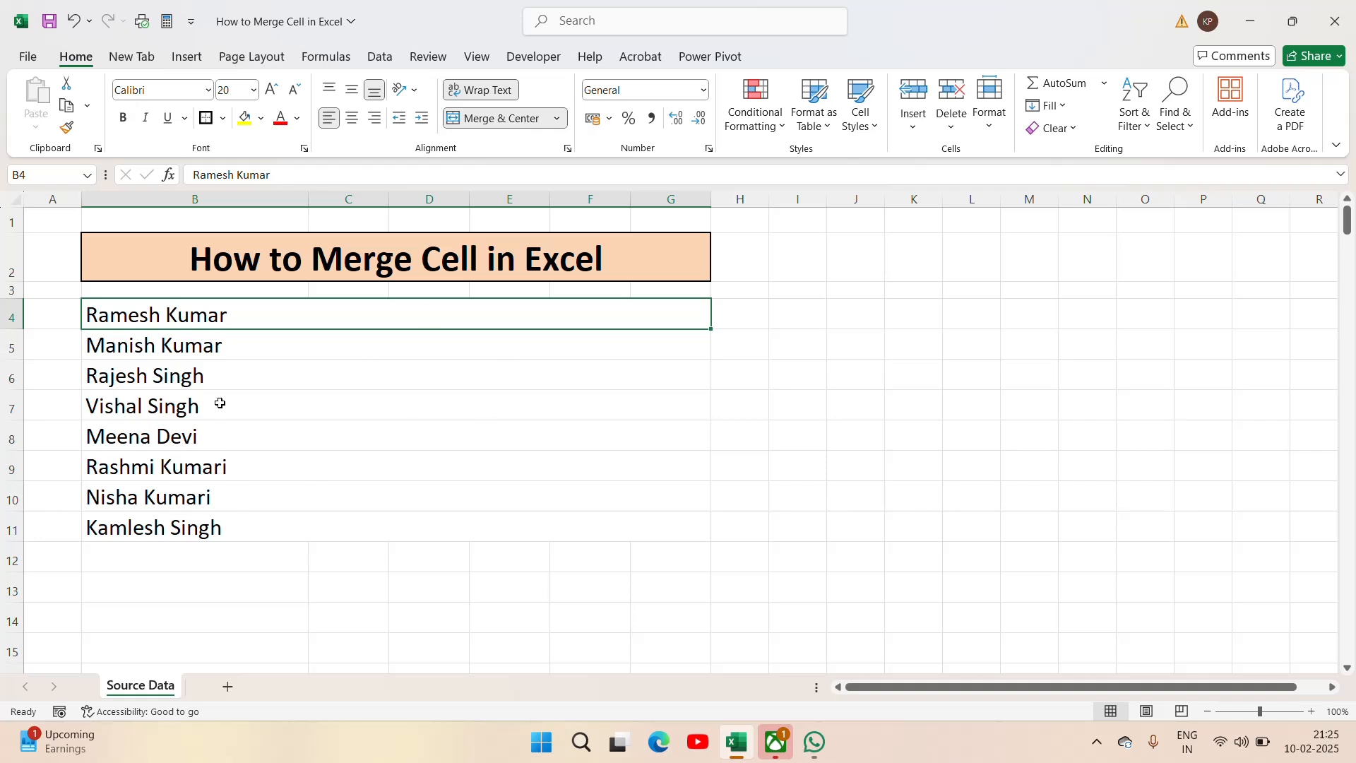
Step: Unmerge the name rows in B4:G11 and try Merge & Center on the whole block, accepting the loss of the other values
key(ctrl+shift+Down)
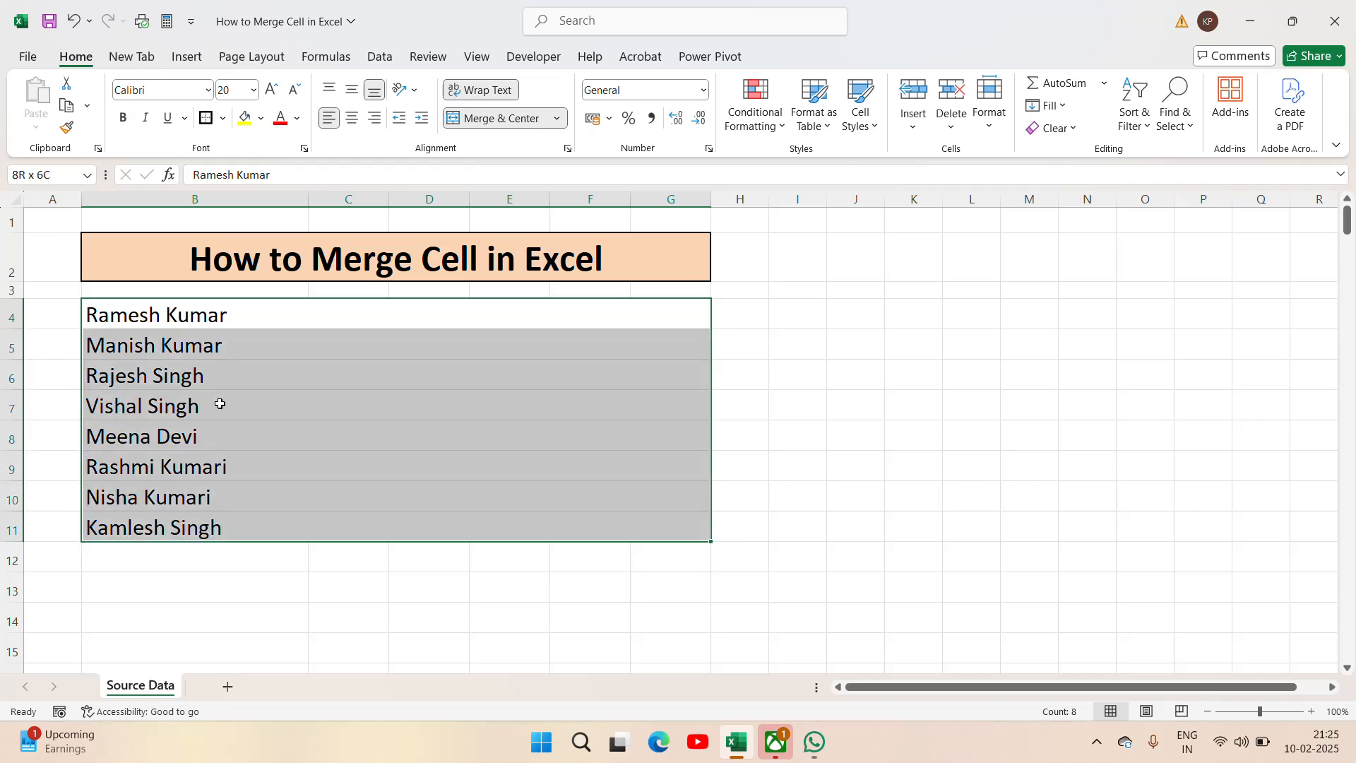
click(515, 119)
click(515, 118)
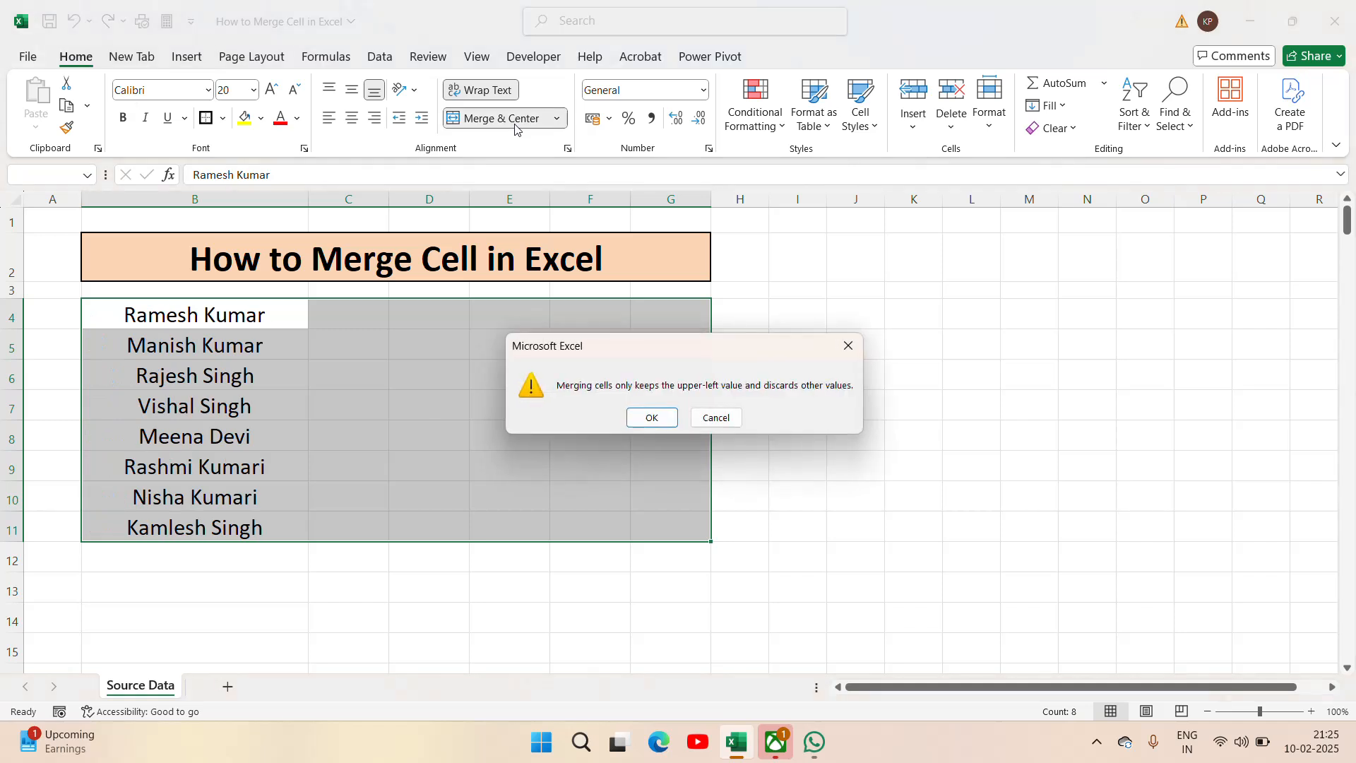
click(636, 420)
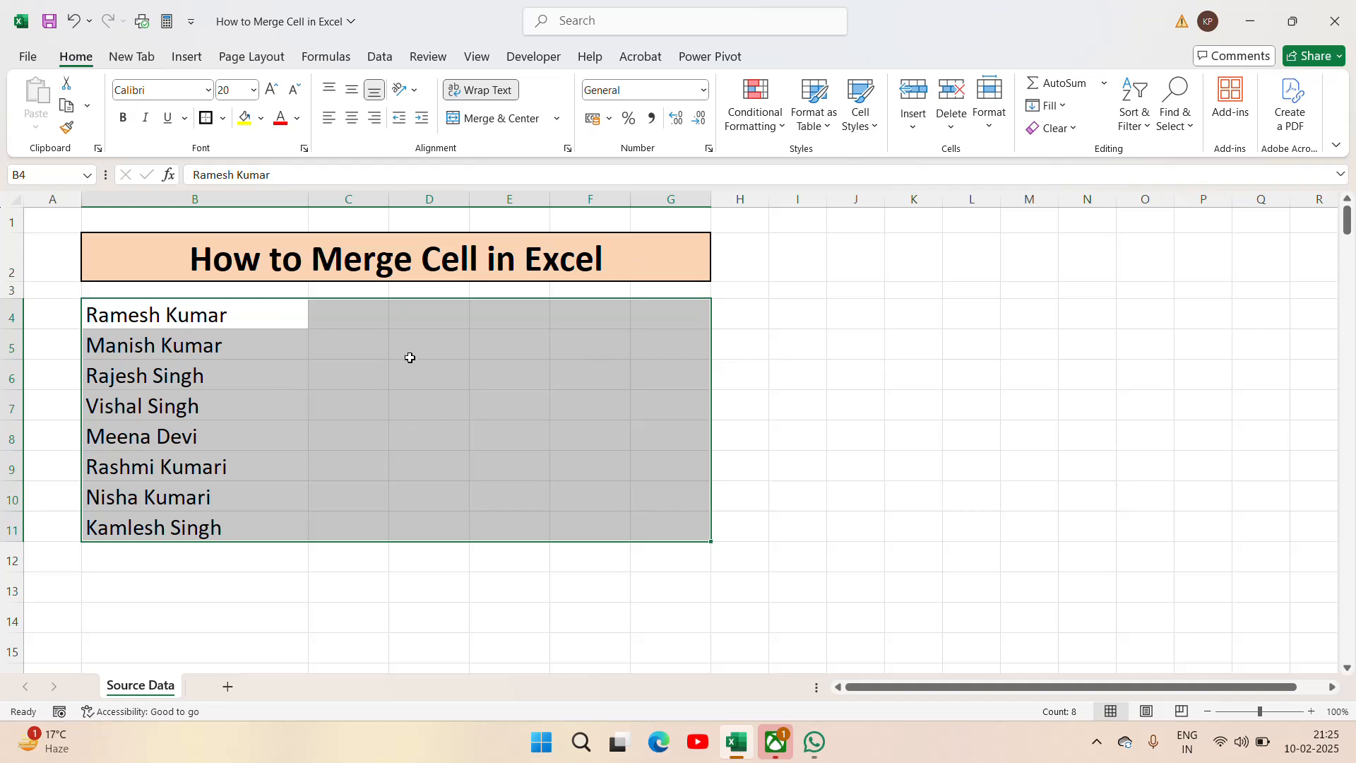
Step: Center-align the first name in B4 and the remaining names in B5:B11 within column B
click(241, 311)
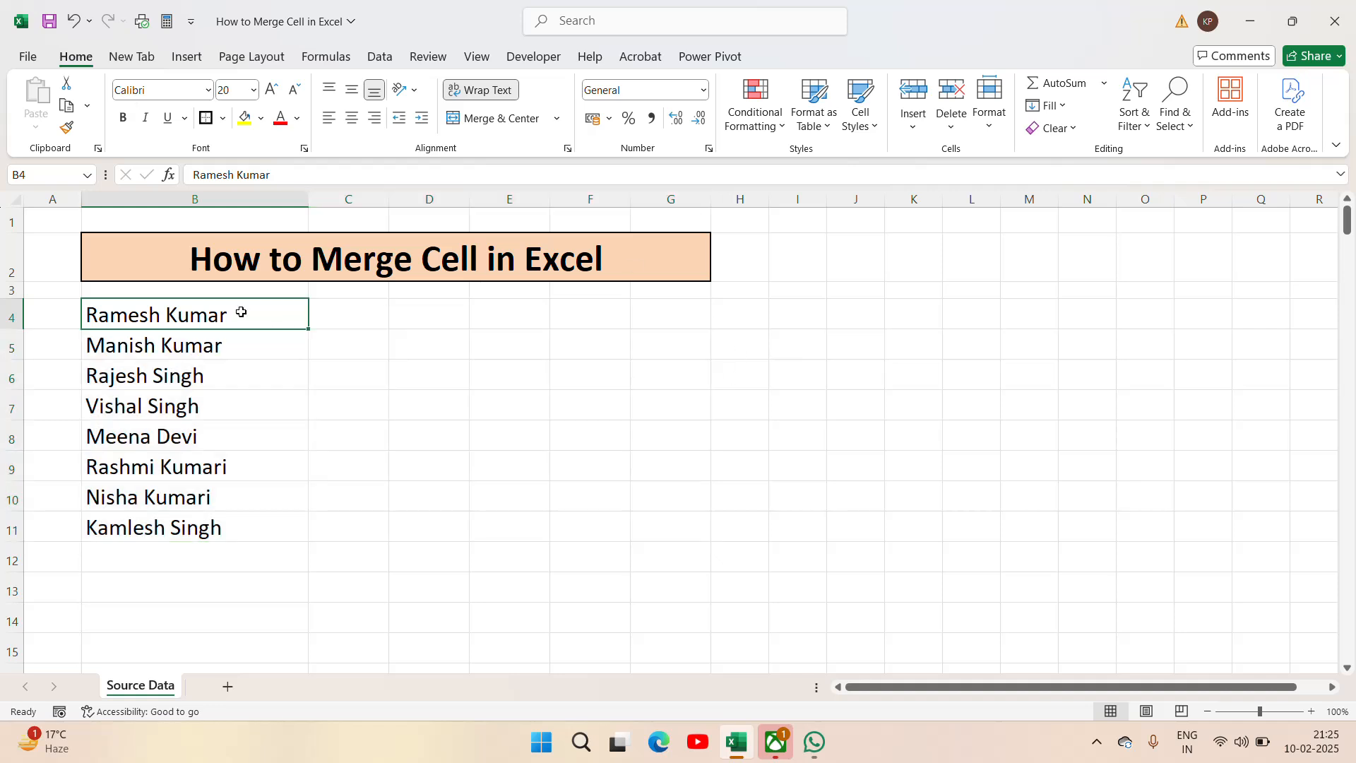
click(352, 119)
key(Return)
key(ctrl+shift+Down)
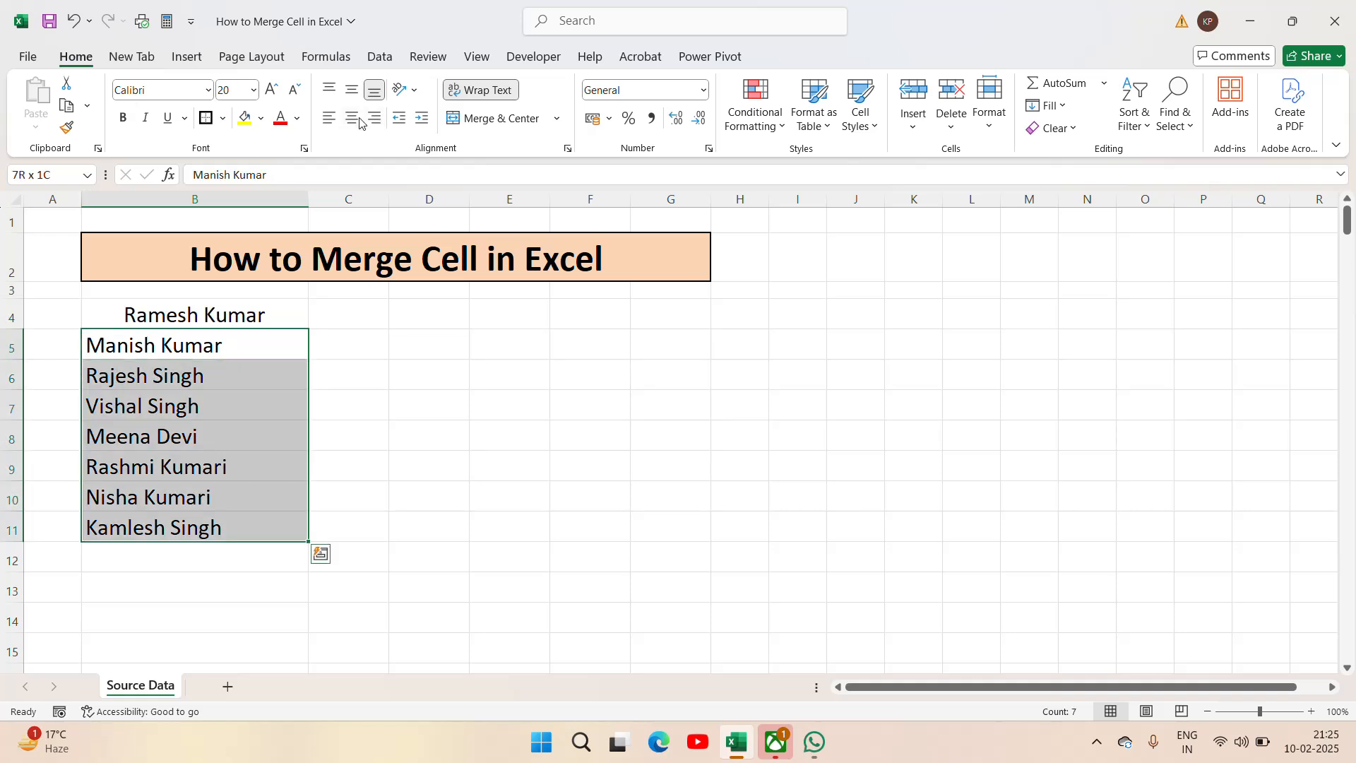
click(351, 118)
click(360, 361)
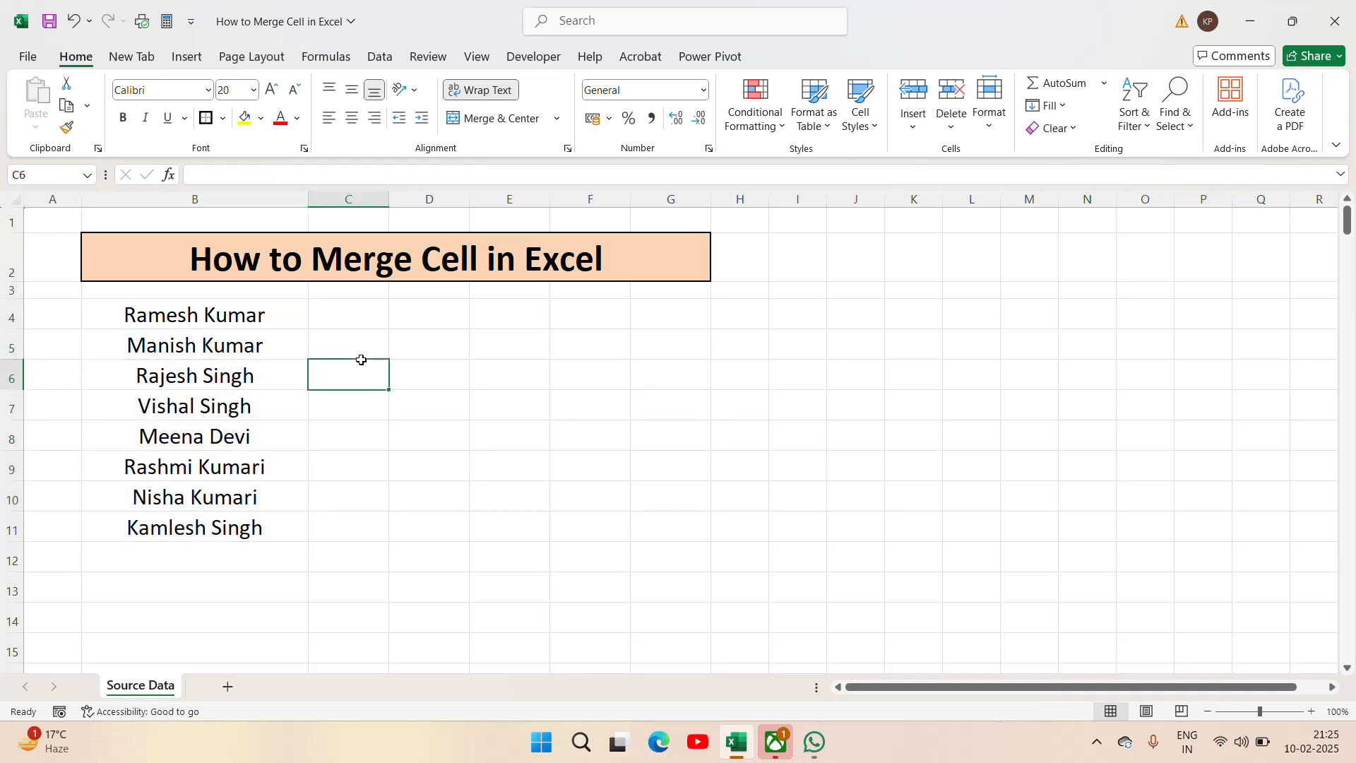
Step: Undo the center alignment of the names in B4:B11
key(Up)
key(Up)
key(Left)
key(ctrl+z)
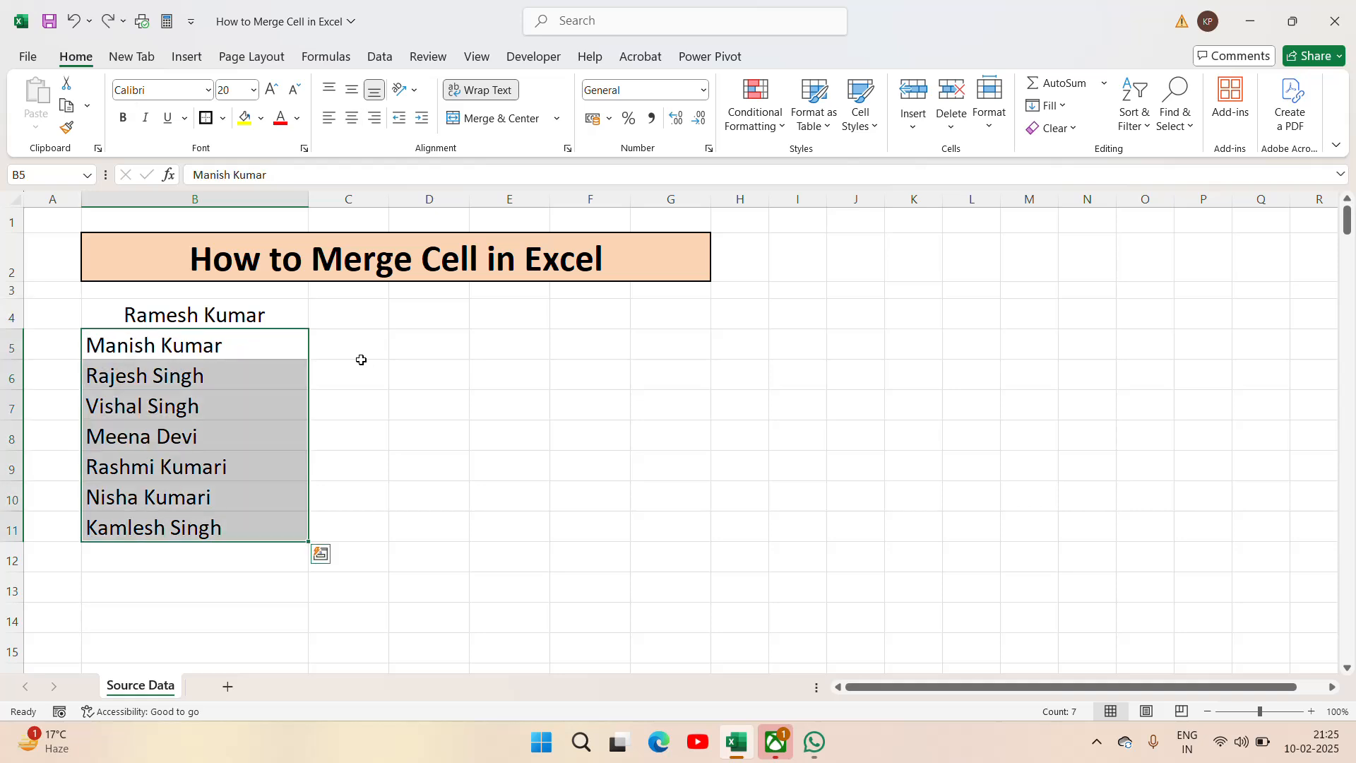
key(ctrl+z)
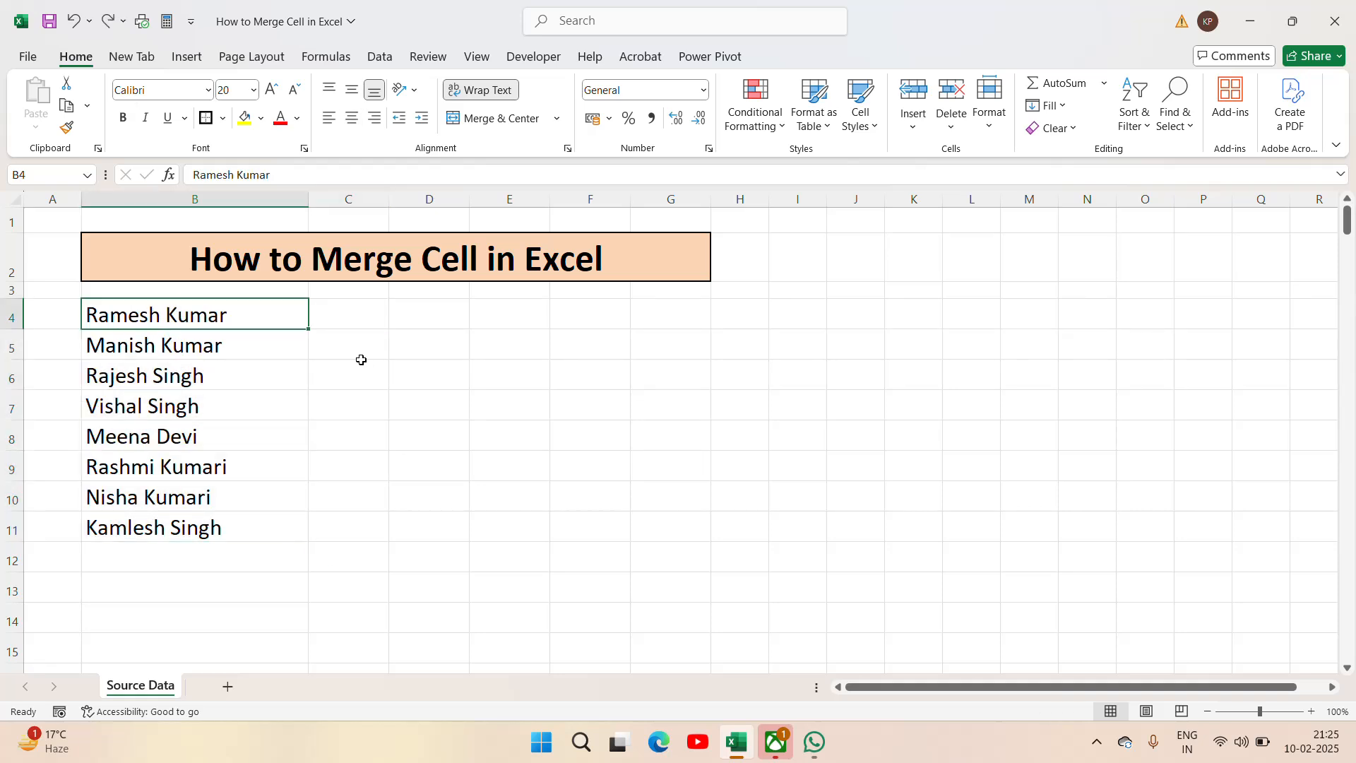
Step: Merge each name row across columns B to G in B4:G11 with Merge Across
key(shift+Down)
key(shift+Down)
key(shift+Down)
key(shift+Down)
key(shift+Down)
key(shift+Down)
key(shift+Down)
key(shift+Right)
key(shift+Right)
key(shift+Right)
key(shift+Right)
key(shift+Right)
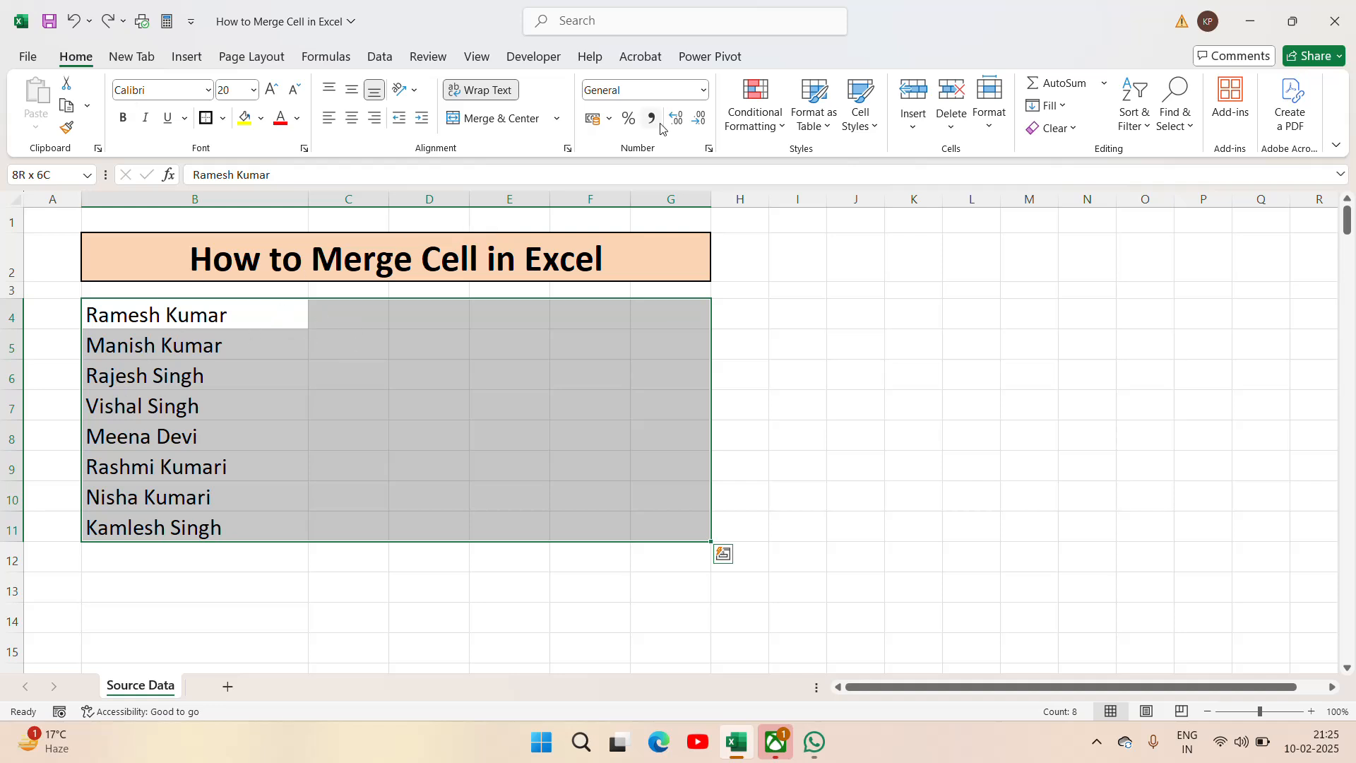
click(555, 122)
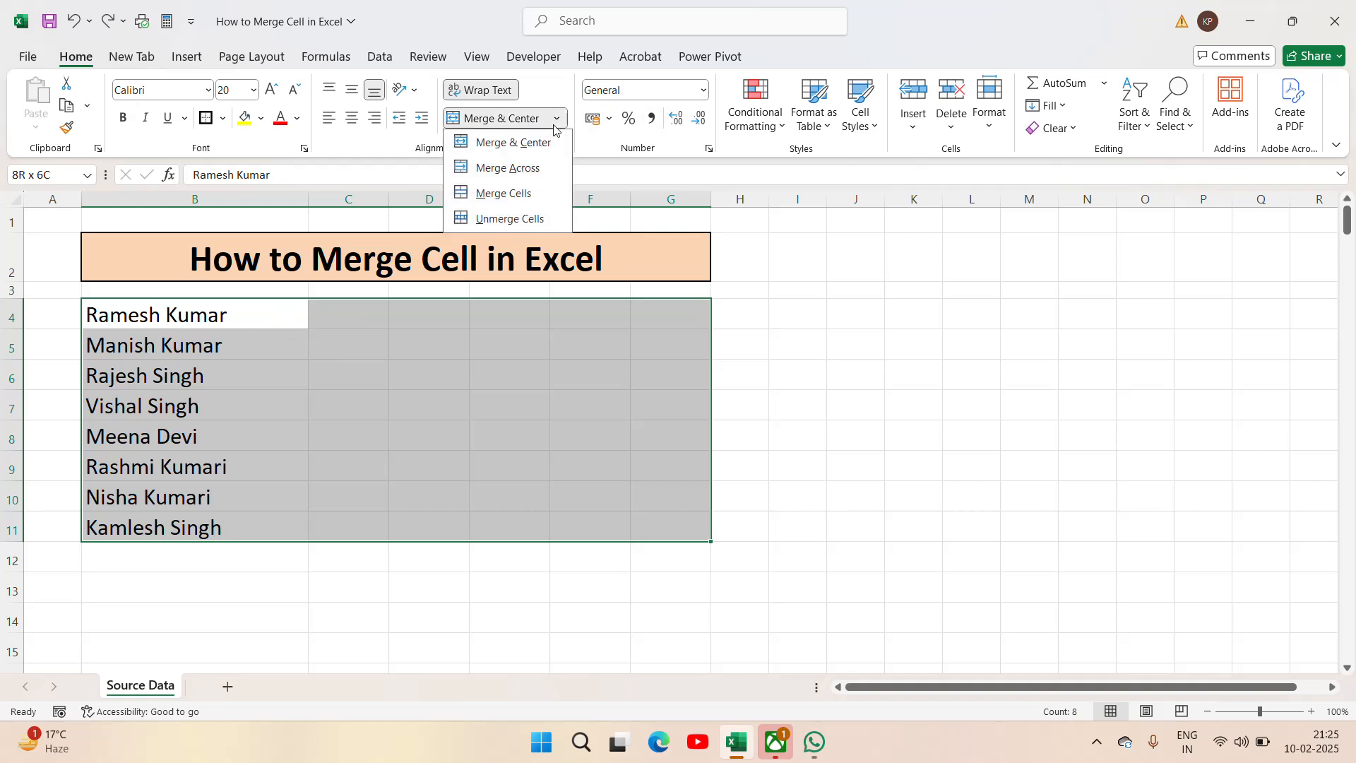
click(530, 175)
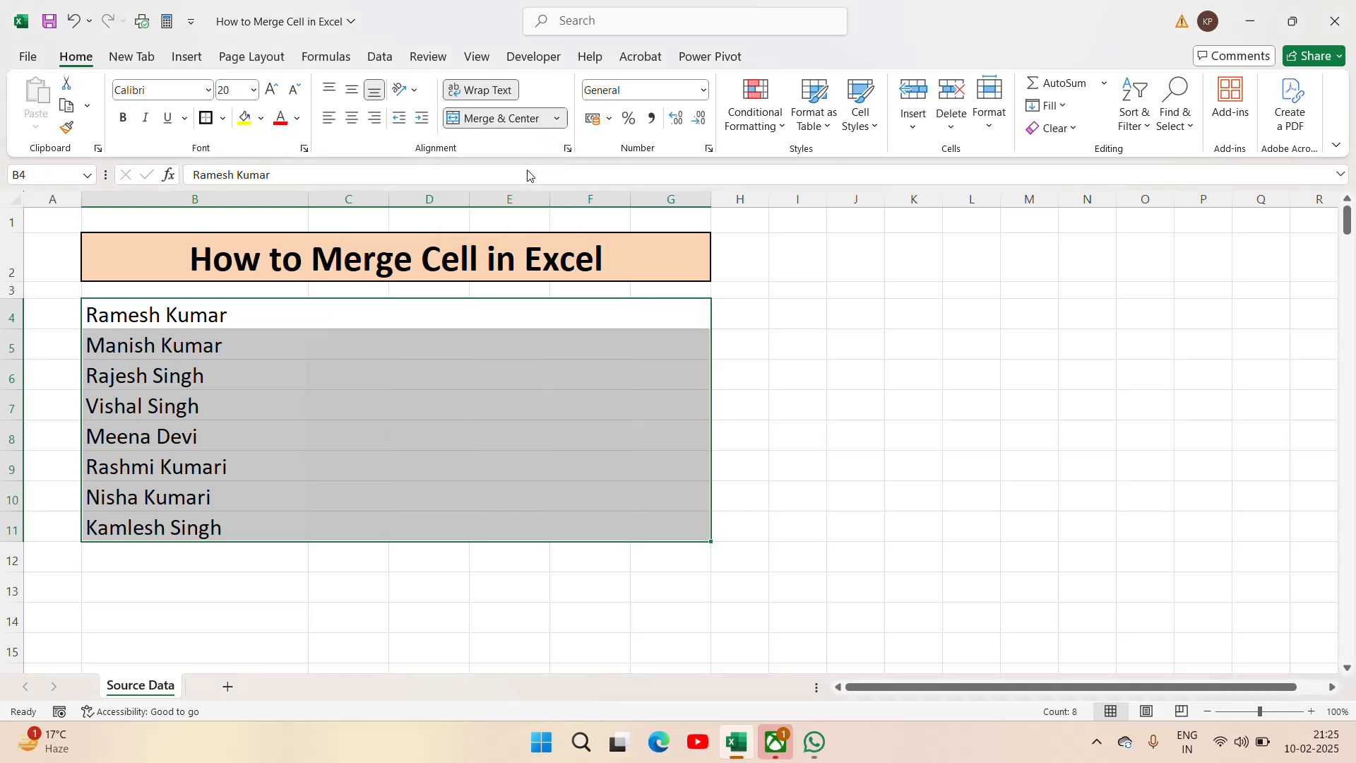
Step: Center-align the merged name in row 4 and the remaining merged names in rows 5 to 11
click(452, 335)
key(Up)
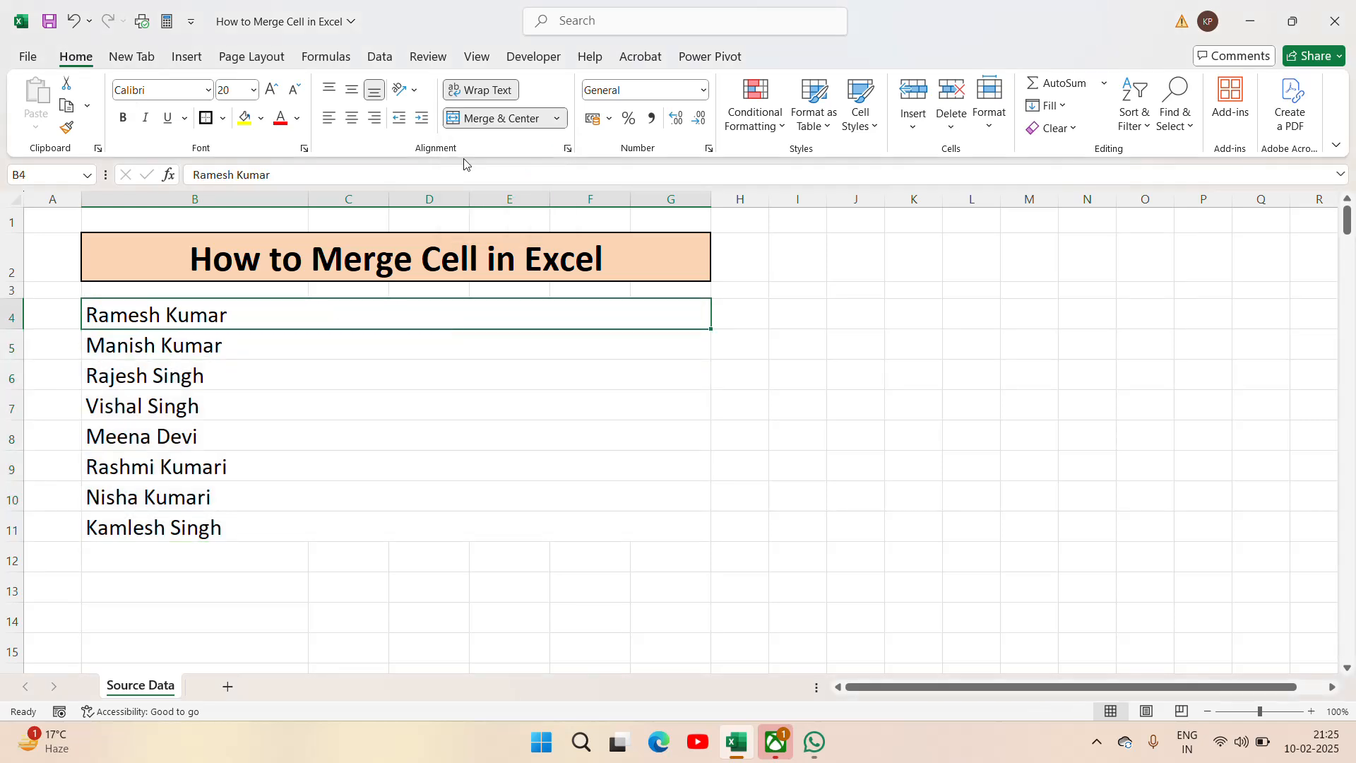
click(352, 120)
click(358, 342)
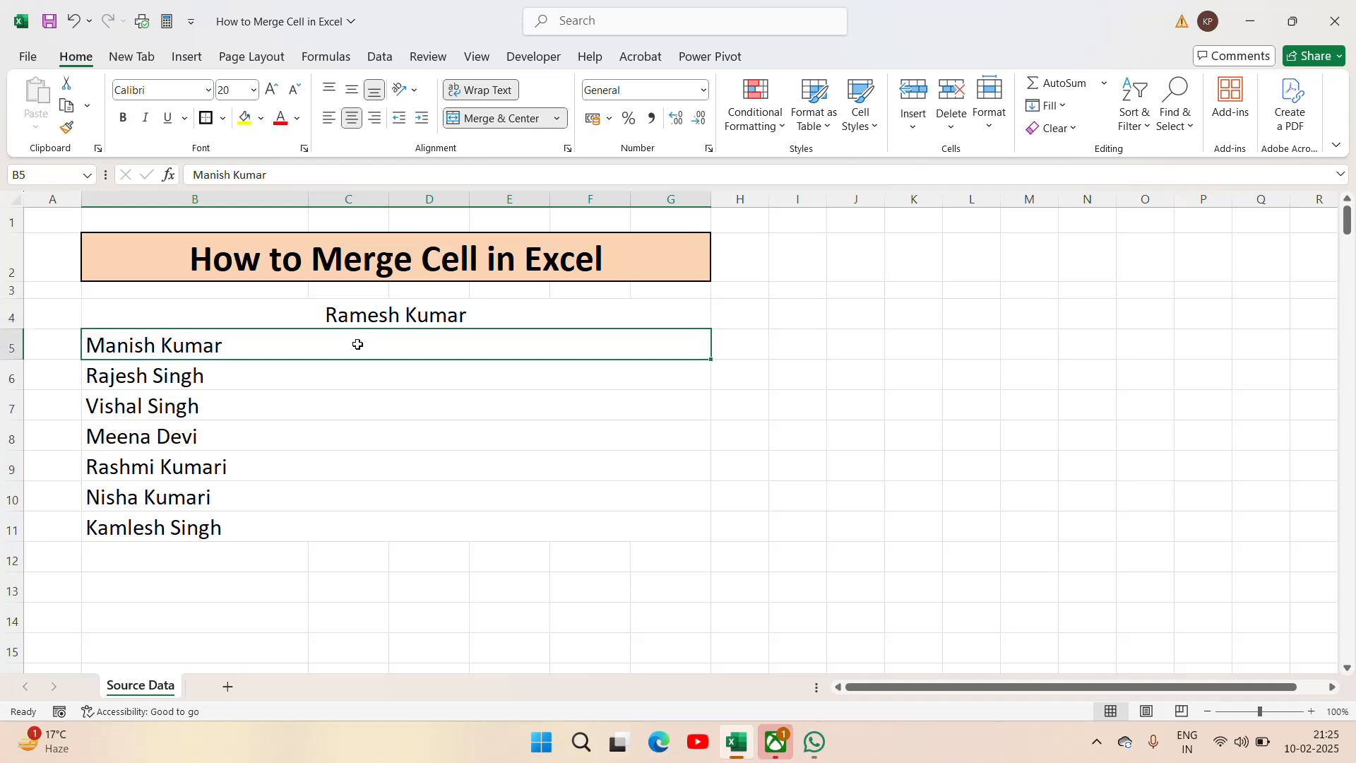
key(shift+Down)
key(shift+Down)
key(shift+Down)
key(shift+Down)
key(shift+Down)
key(shift+Down)
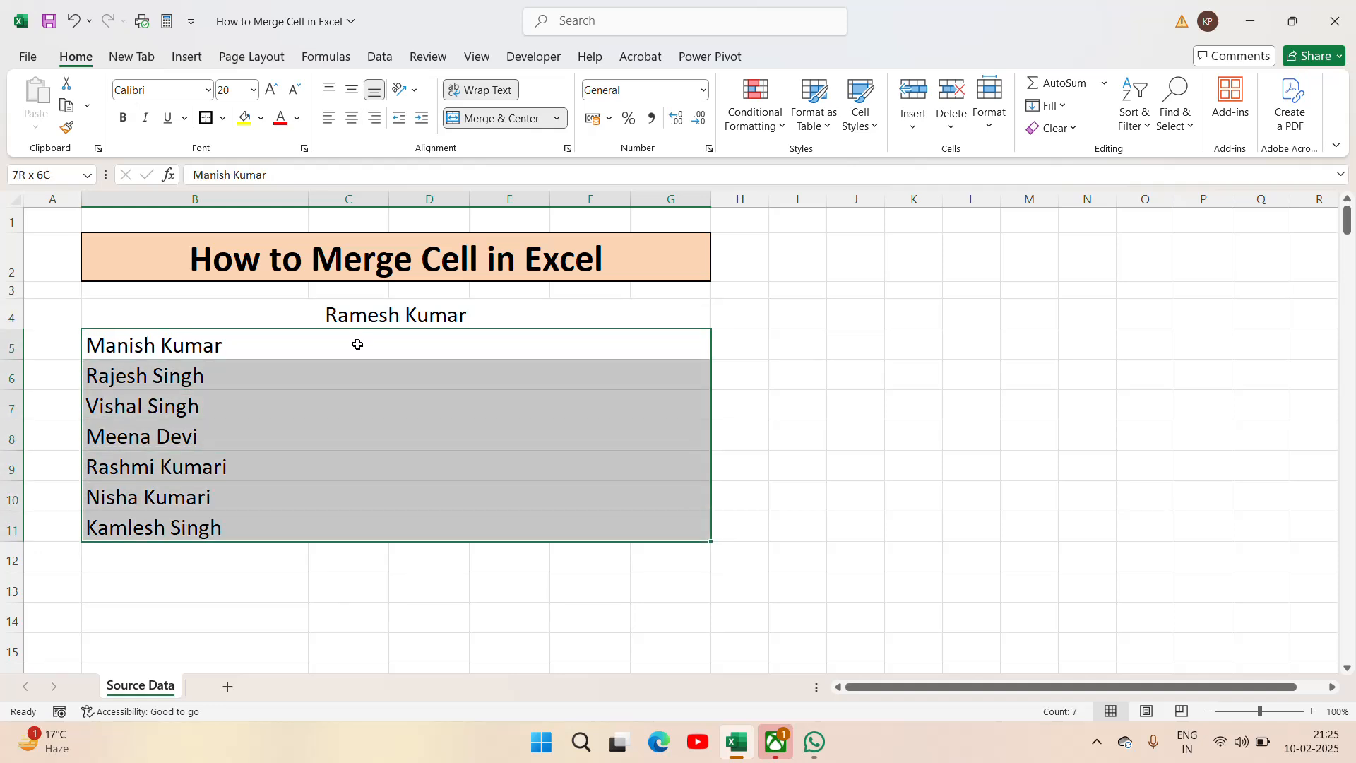
click(352, 118)
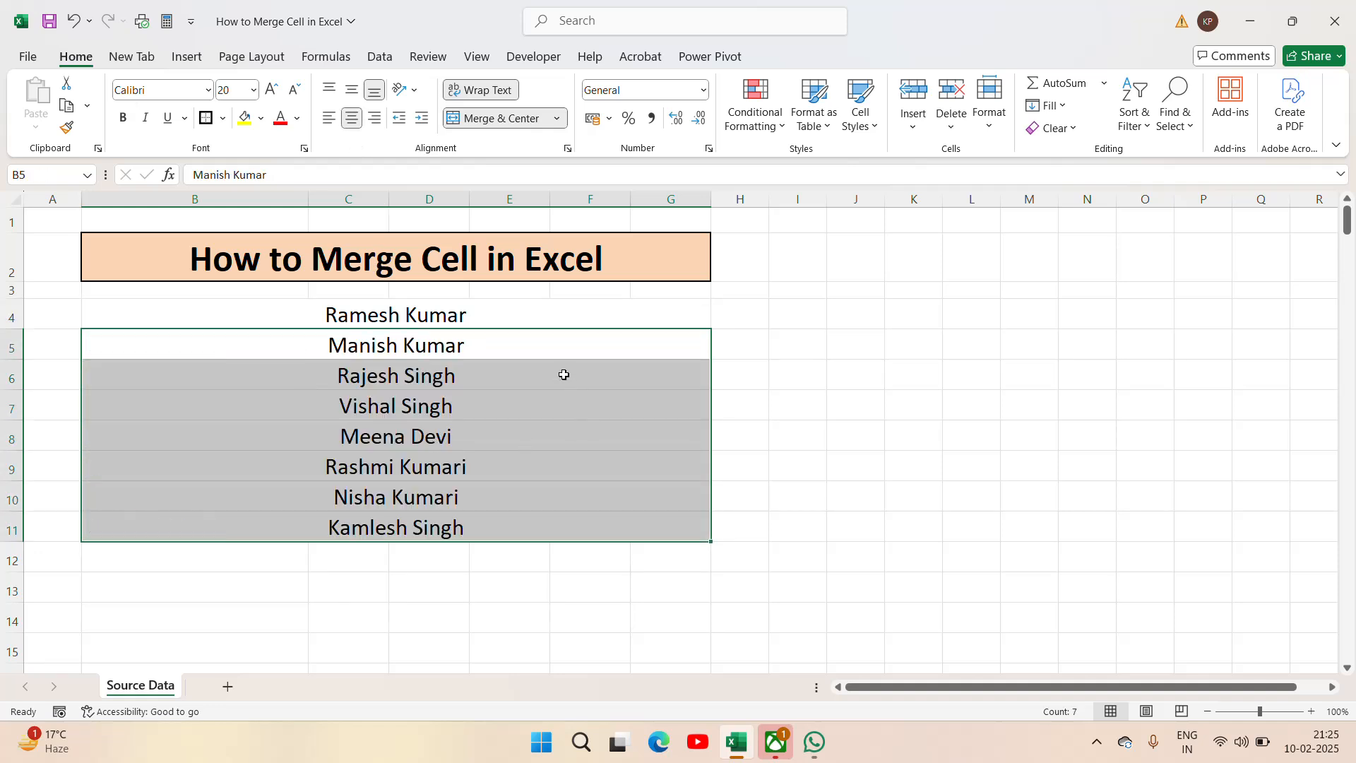
Step: Undo the center alignment of the merged name rows
click(545, 356)
key(Up)
key(ctrl+shift+Down)
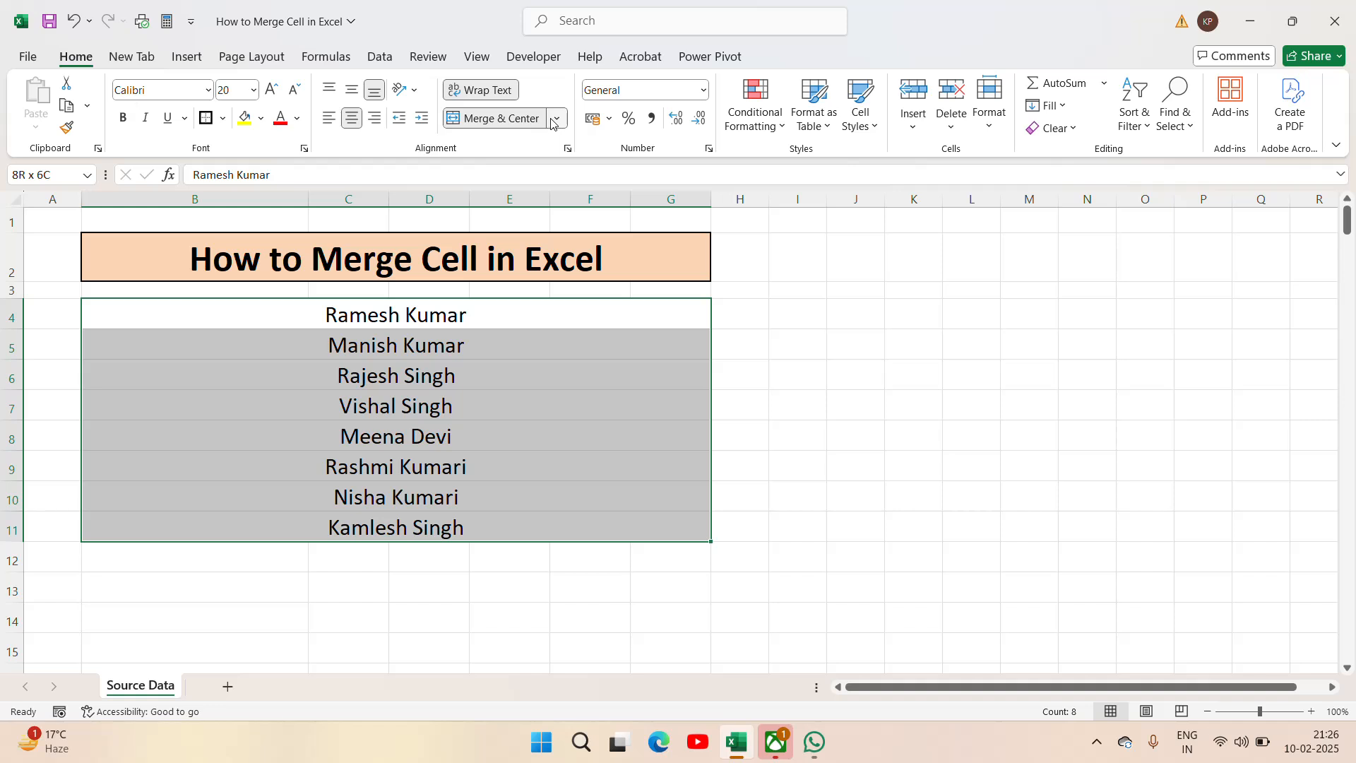
click(832, 330)
click(560, 347)
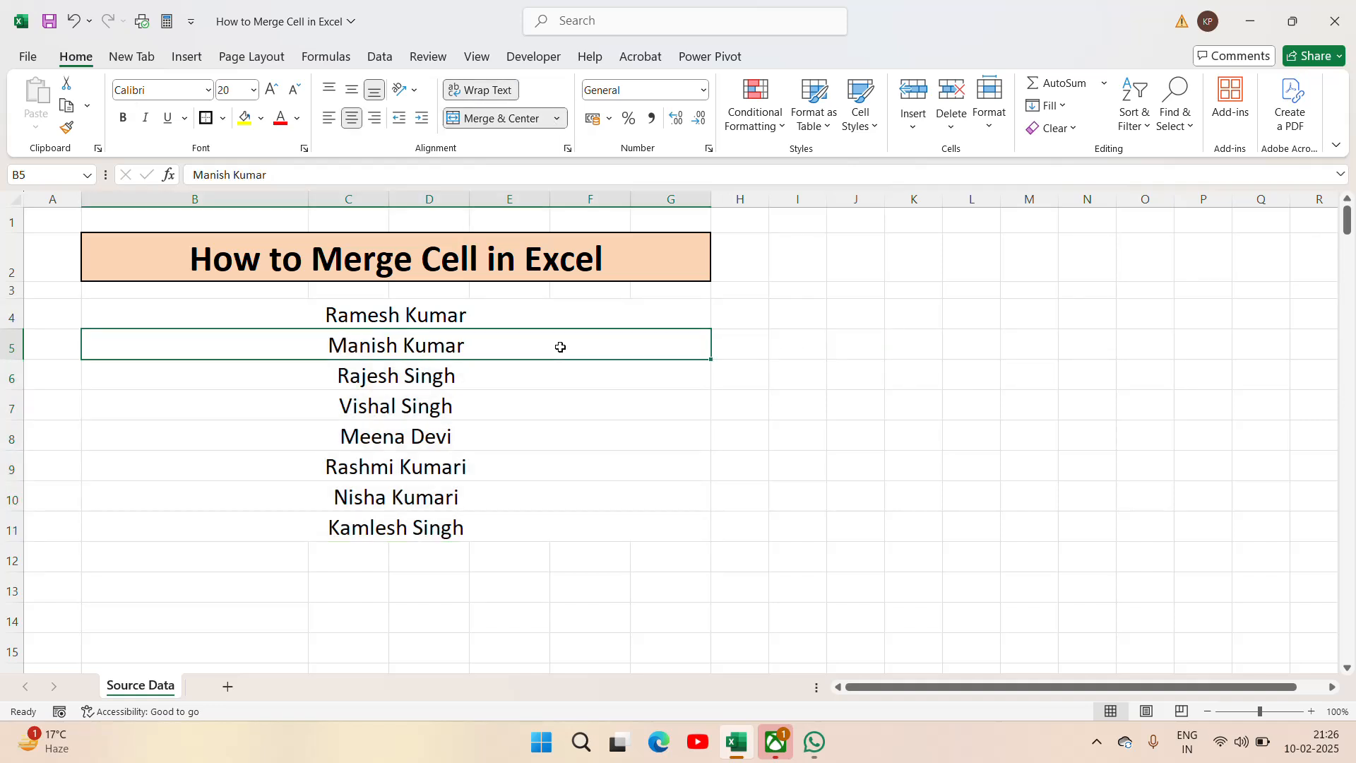
key(ctrl+z)
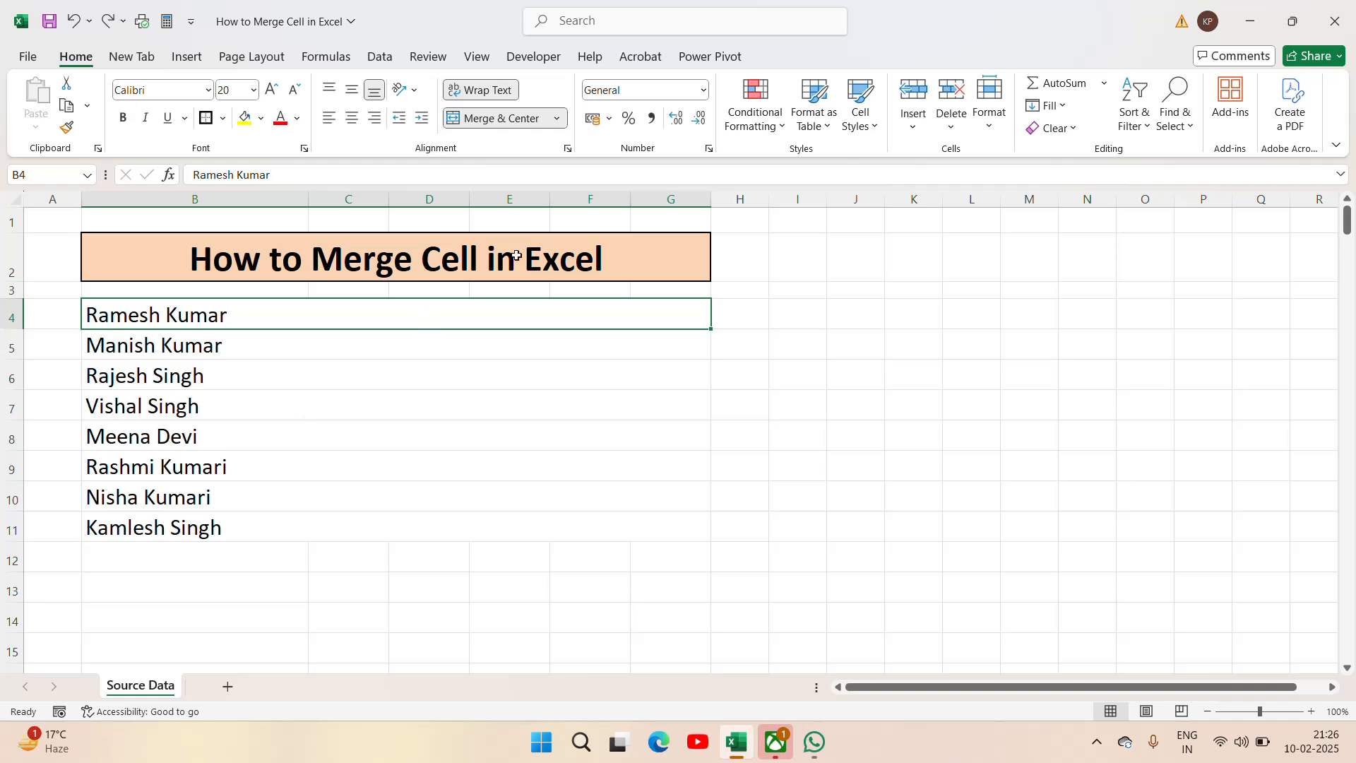
click(557, 119)
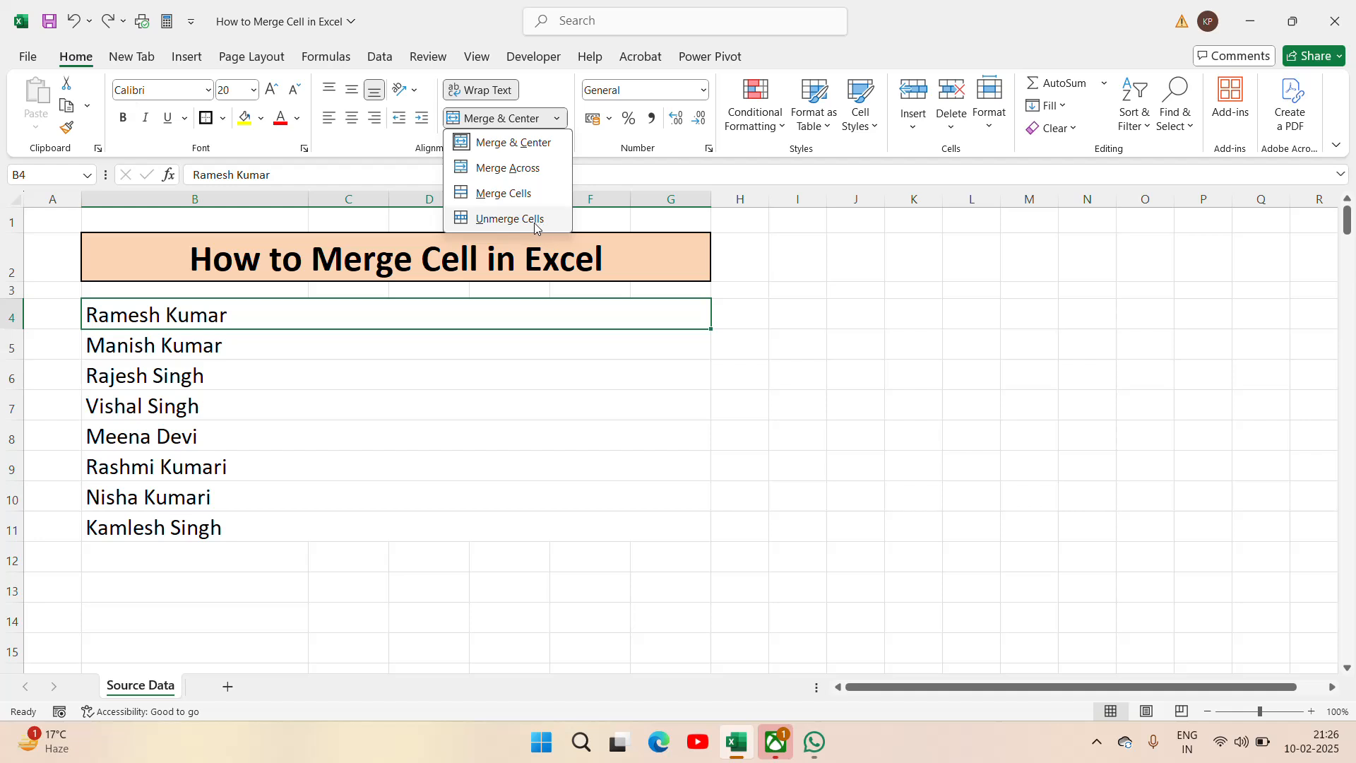
key(Down)
key(Down)
key(Down)
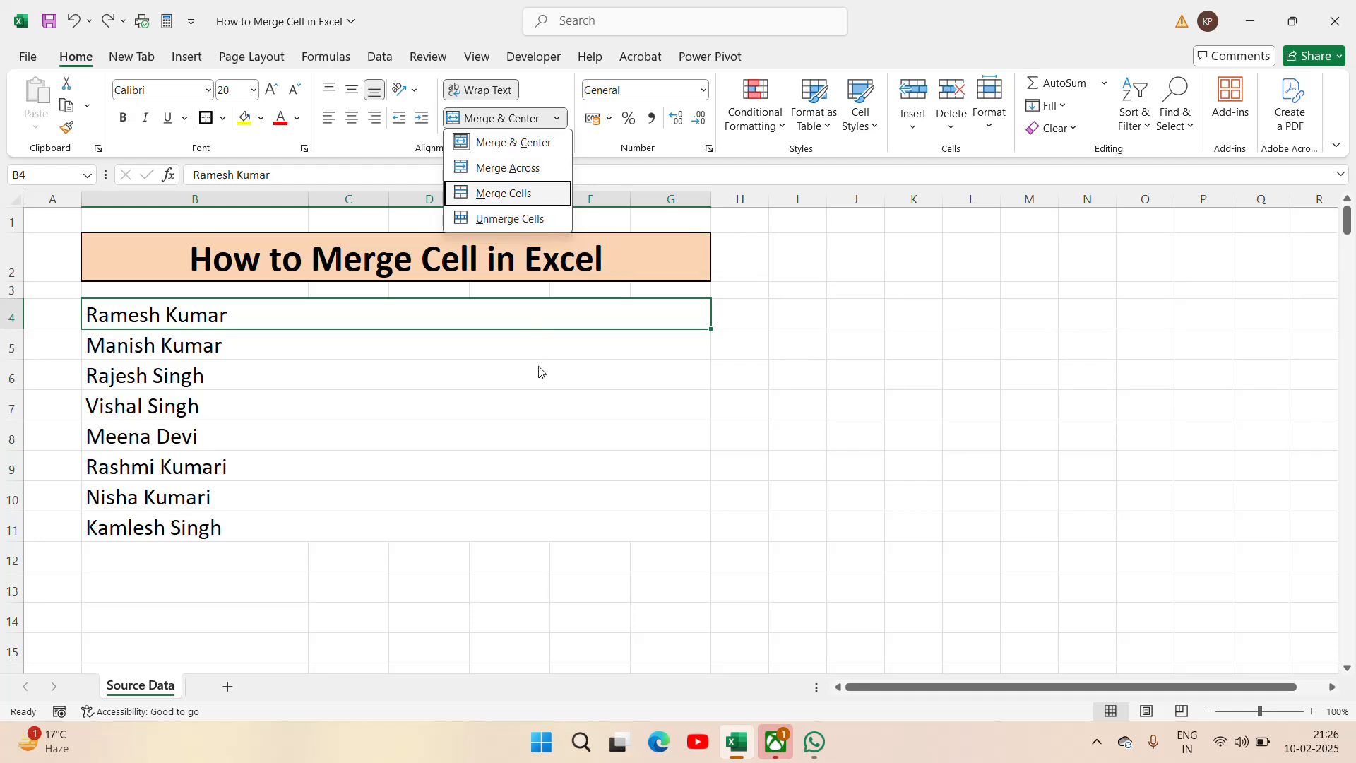
key(Escape)
Step: Unmerge all the name rows in rows 4 to 11 back into individual cells
key(shift+Down)
key(shift+Down)
key(shift+Down)
key(shift+Down)
key(shift+Down)
key(shift+Down)
key(shift+Down)
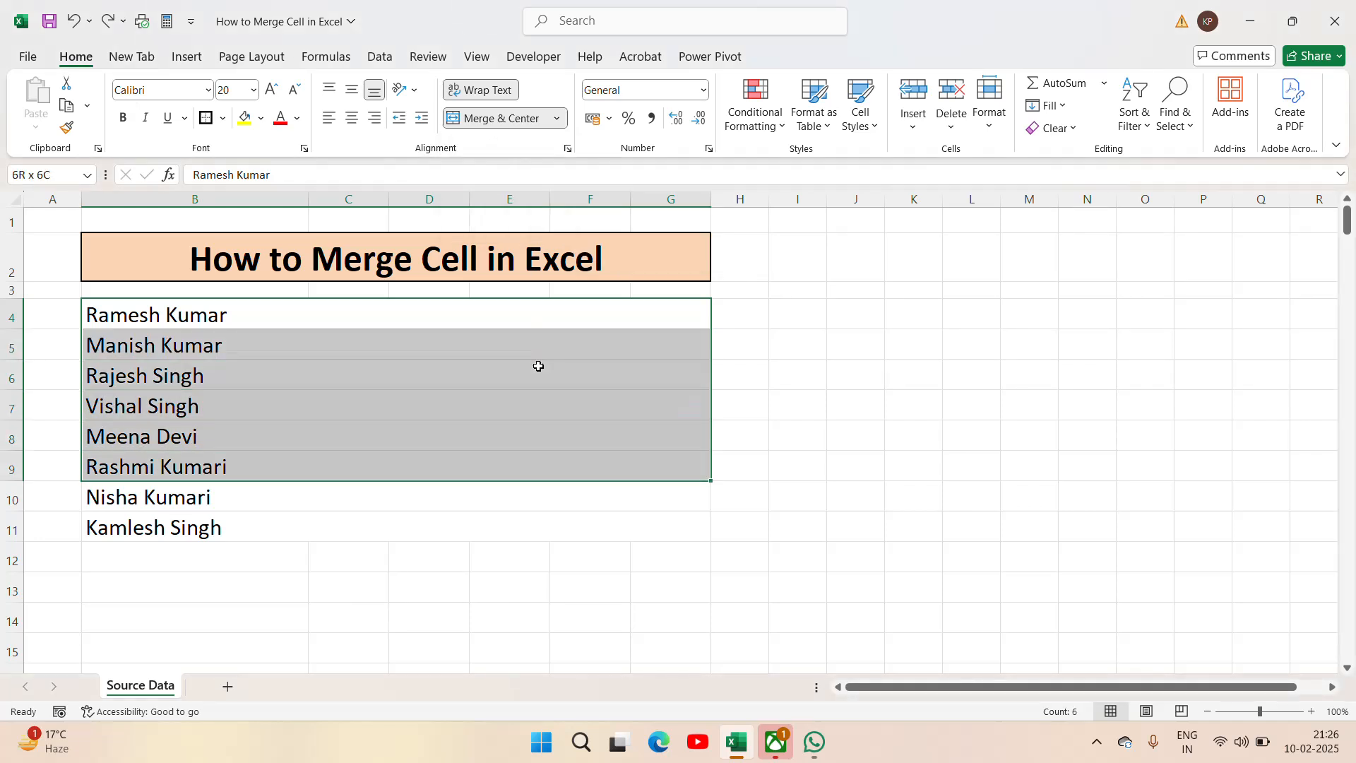
click(557, 118)
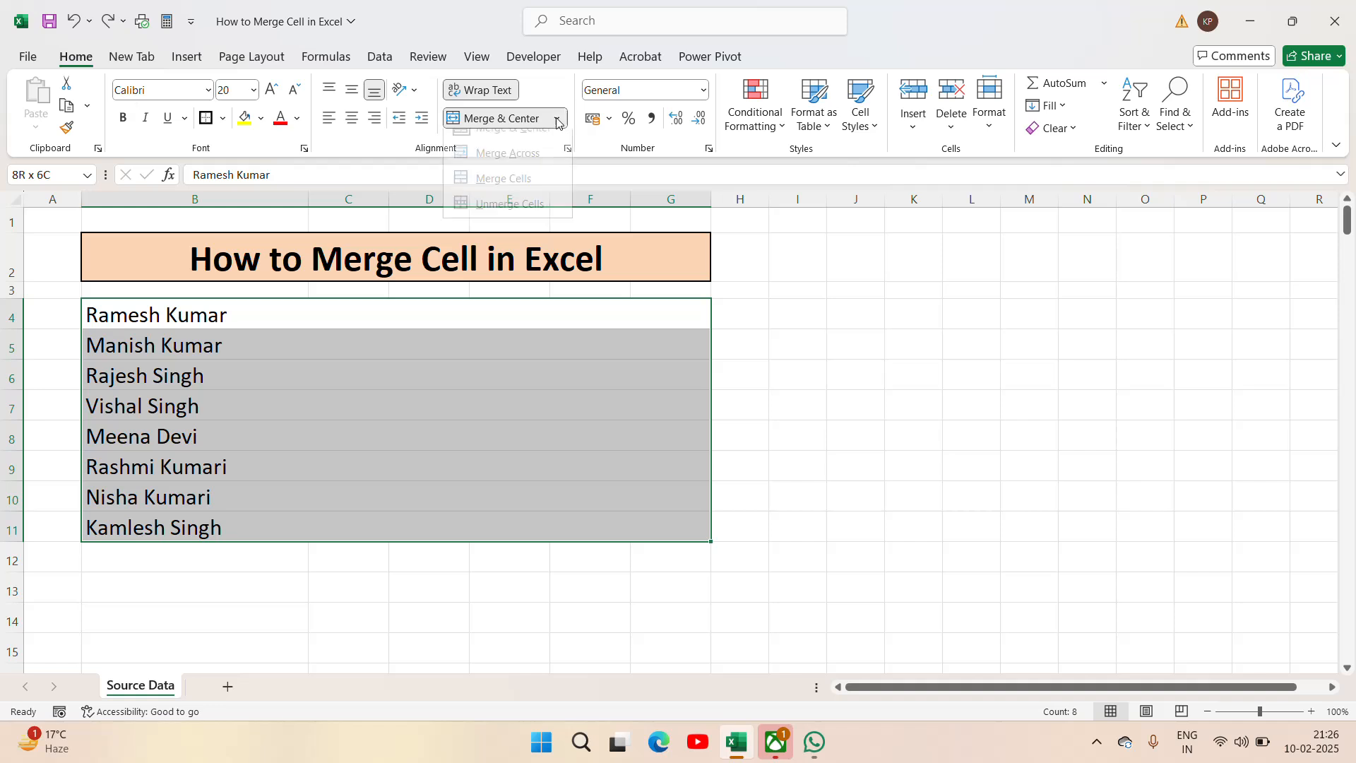
click(519, 219)
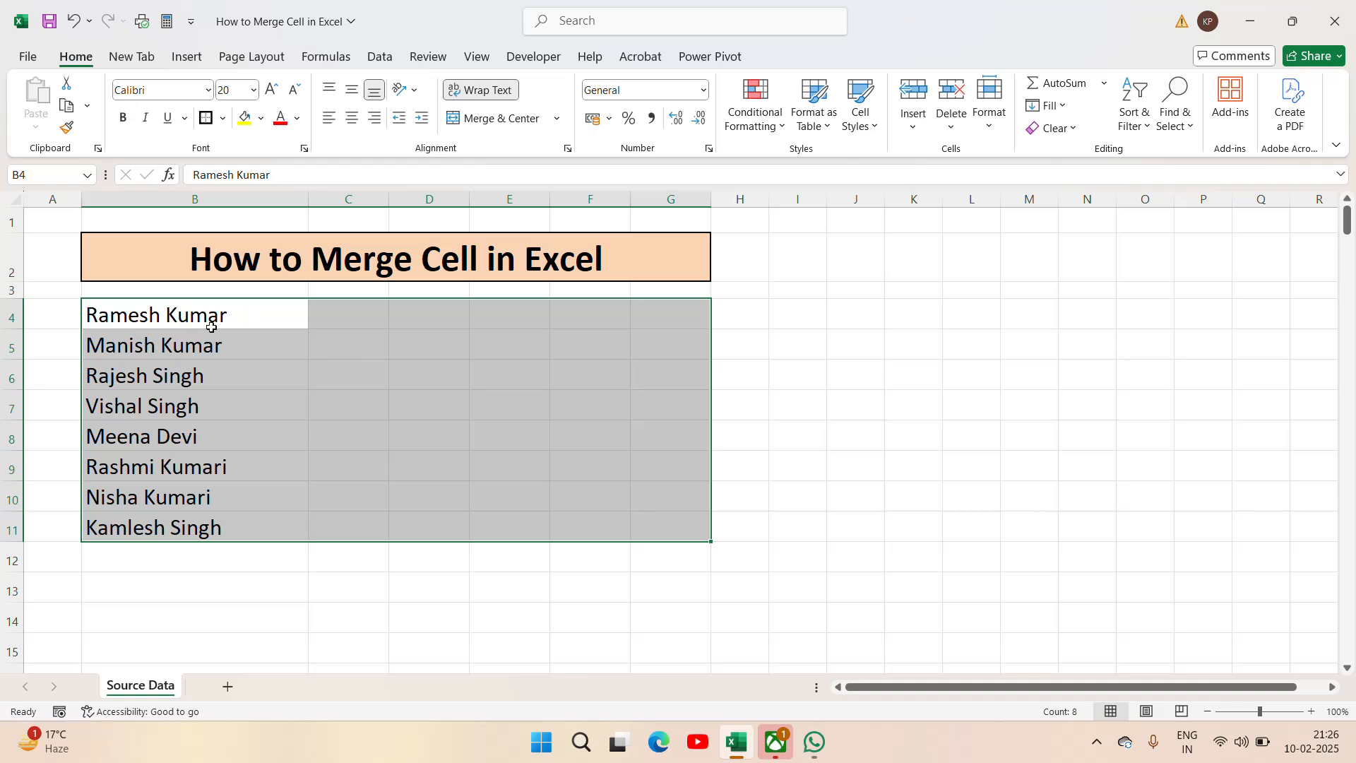
Step: Try Merge & Center on the first name across B4:G4 and undo it
click(557, 118)
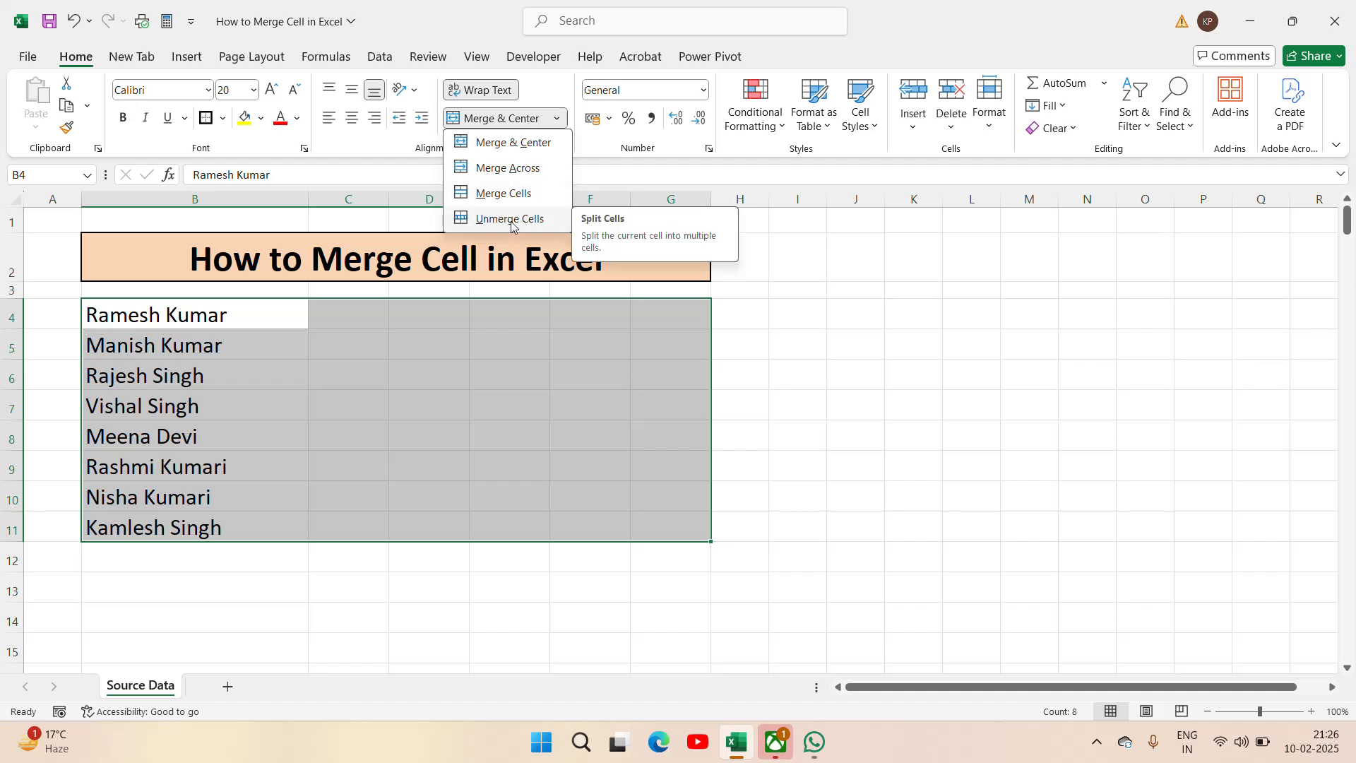
click(796, 324)
key(Home)
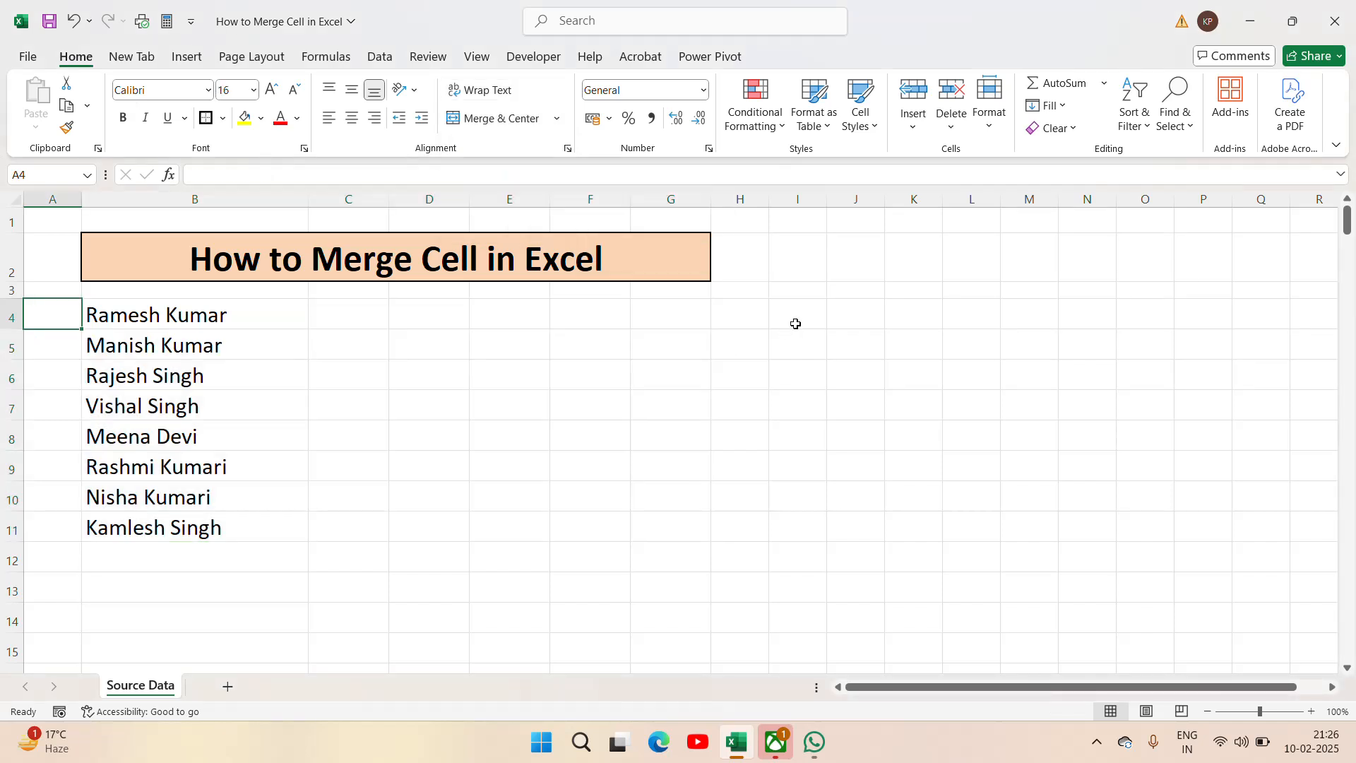
key(Right)
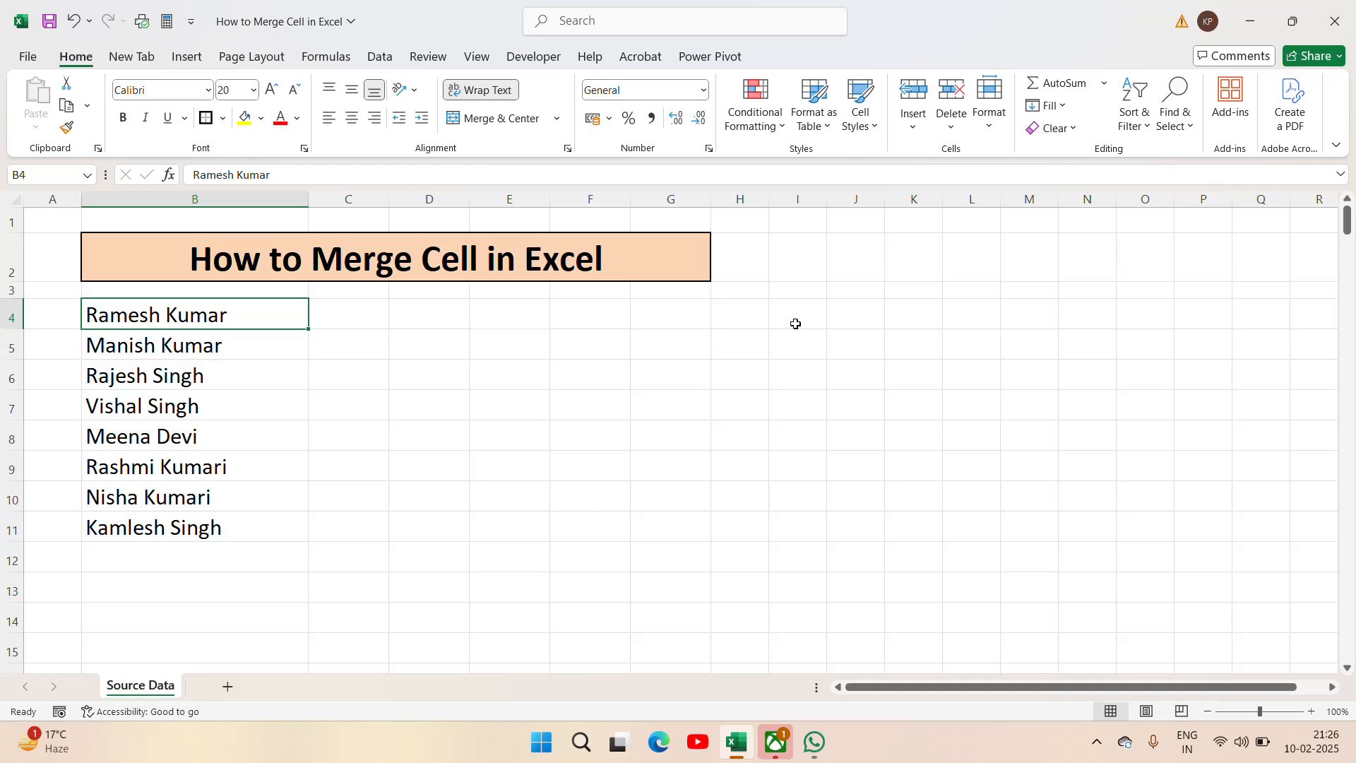
key(shift+Right)
key(shift+Right)
key(shift+Right)
key(shift+Right)
key(shift+Right)
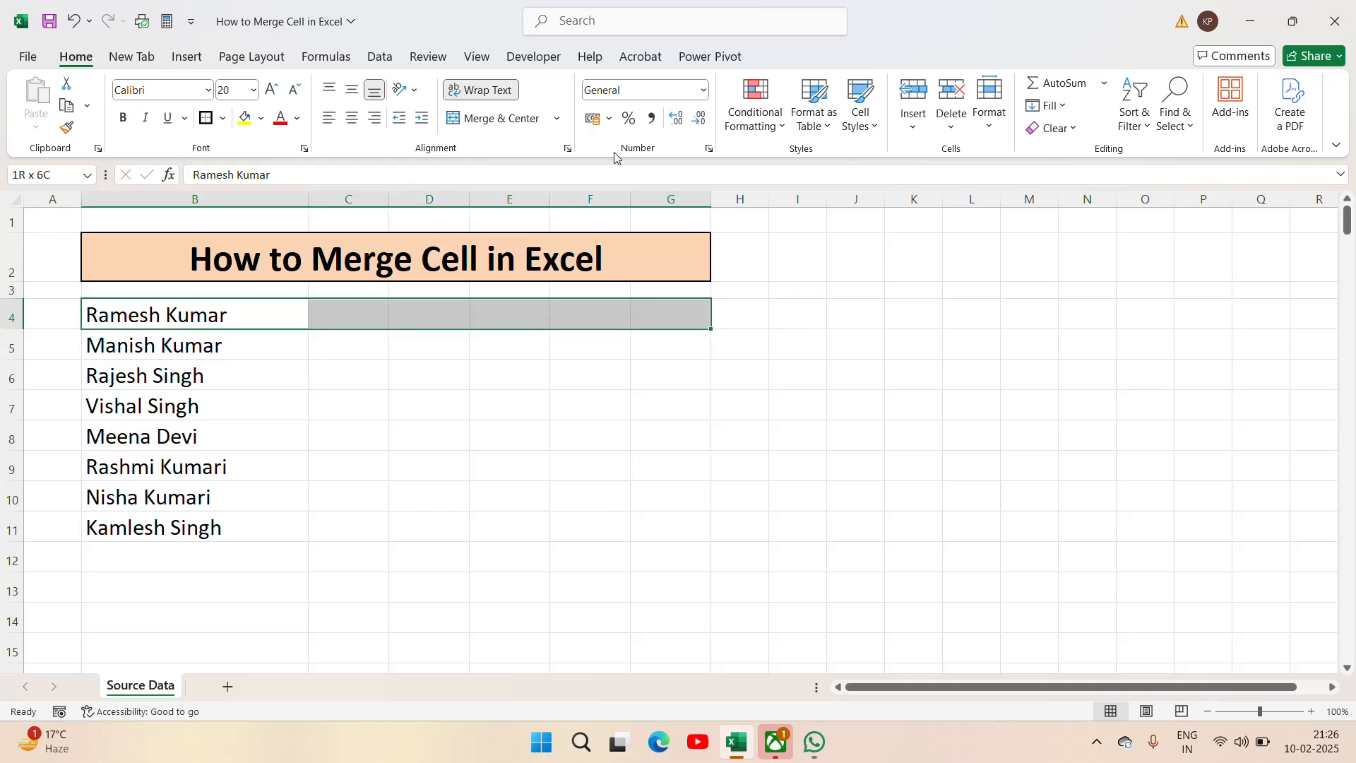
click(510, 122)
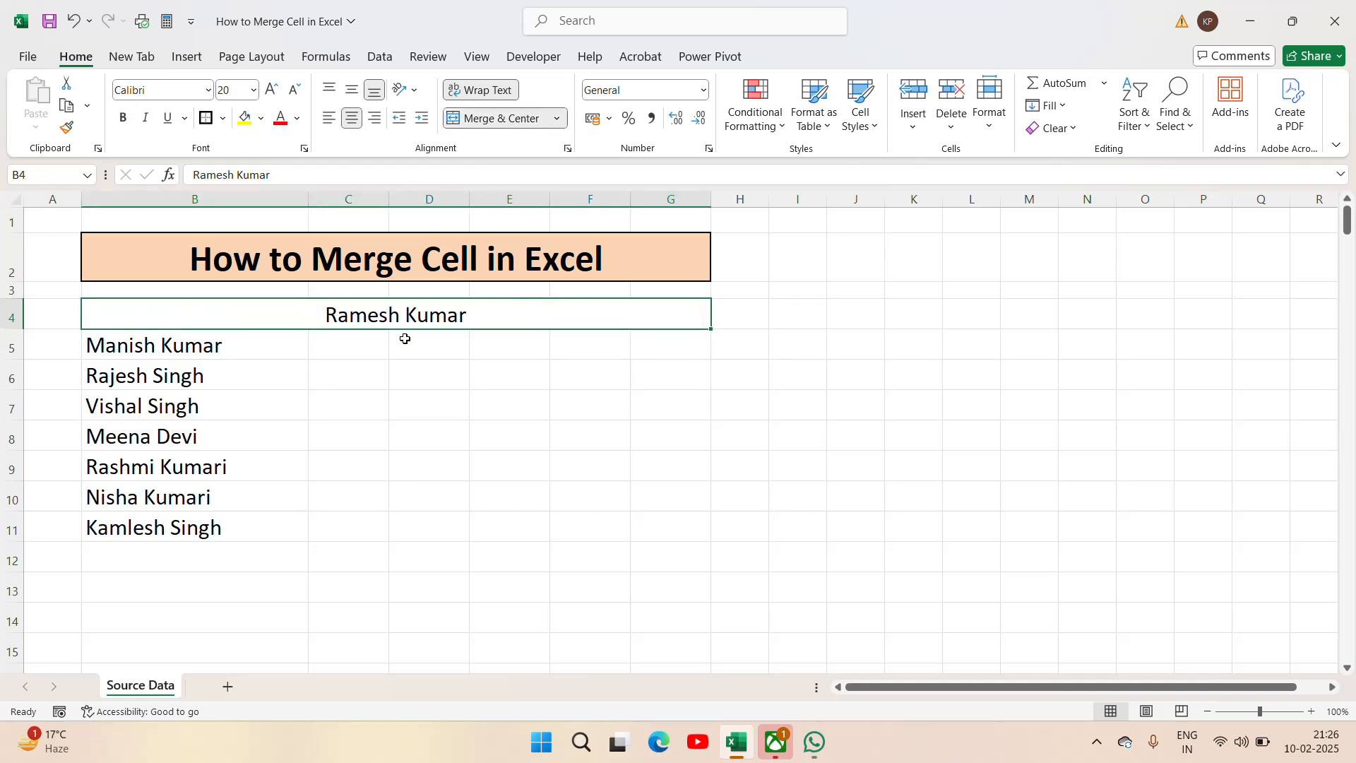
key(ctrl+z)
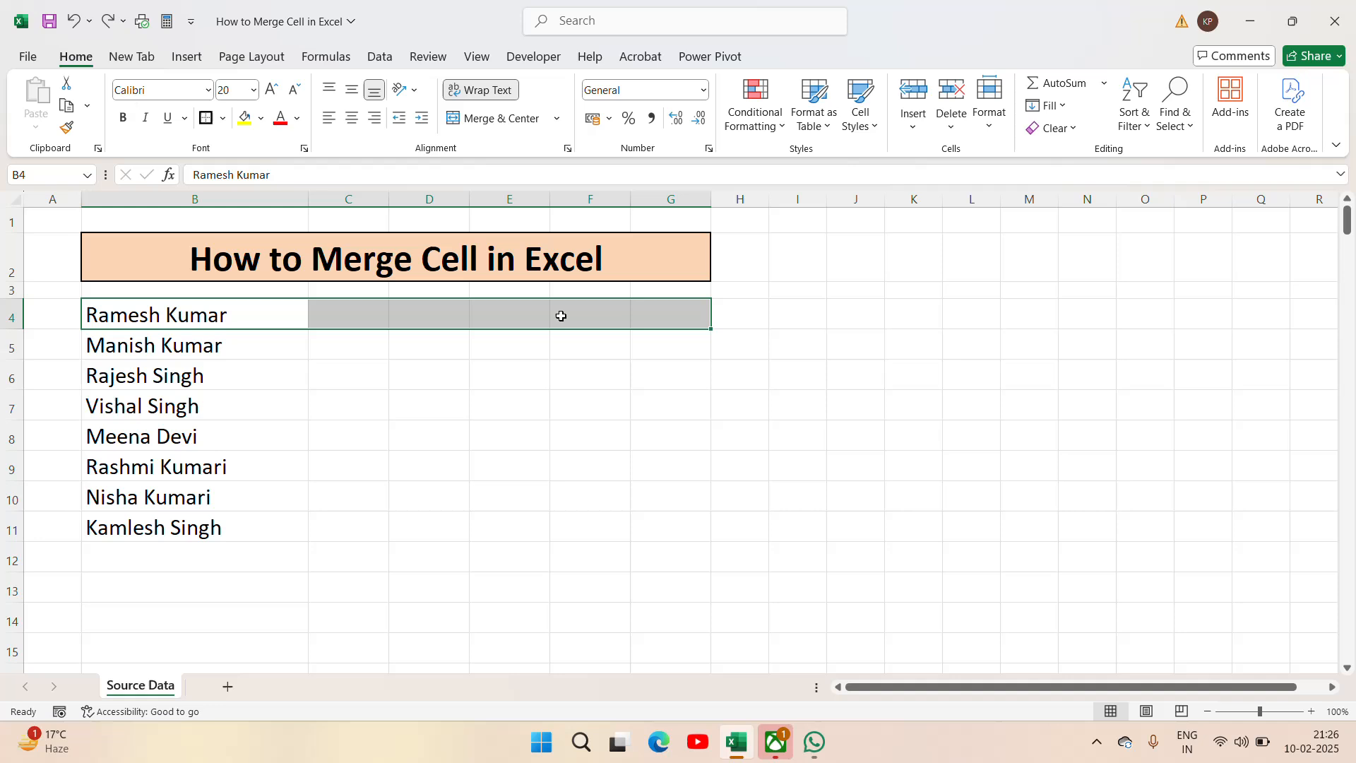
Step: Apply Merge Across to the whole name block B4:G11 so each row is merged separately
click(243, 361)
key(Up)
key(Up)
key(shift+Down)
key(shift+Down)
key(shift+Down)
key(shift+Down)
key(shift+Down)
key(shift+Down)
key(shift+Down)
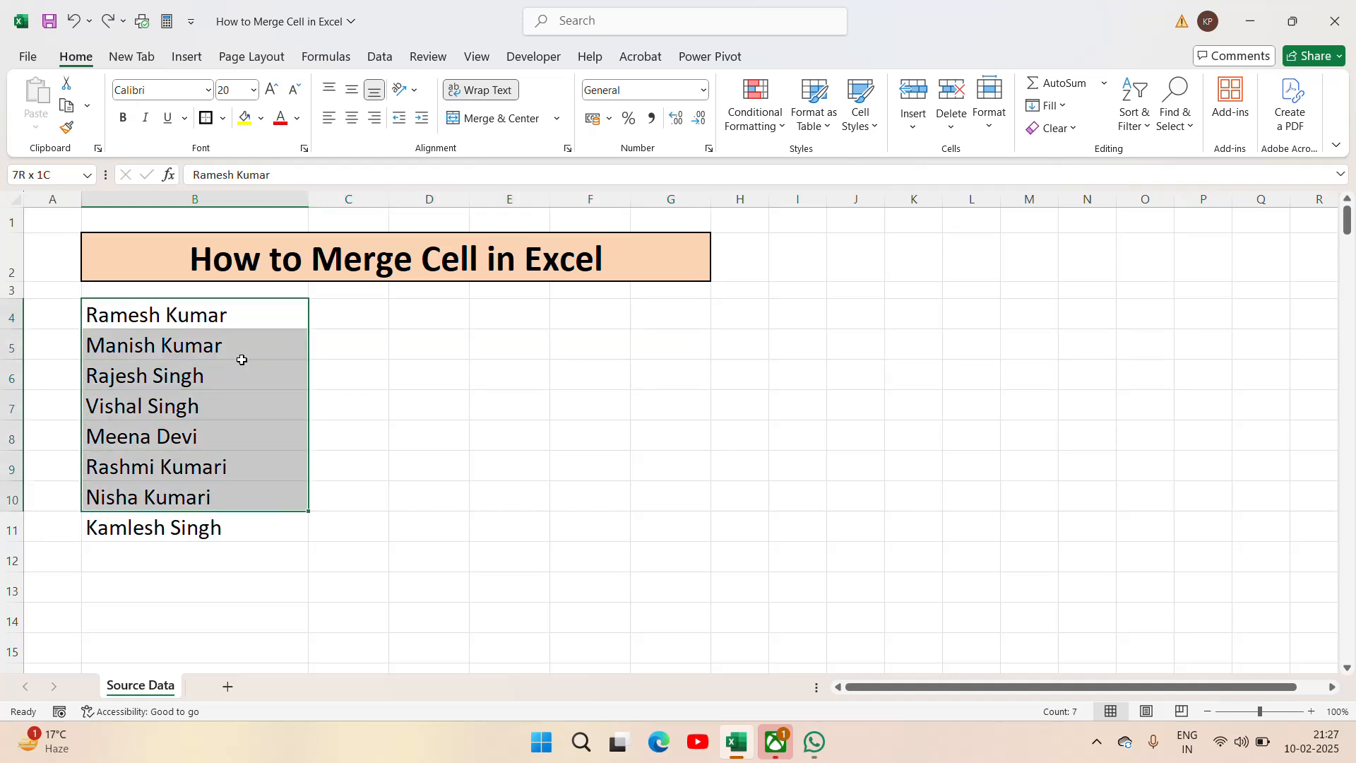
key(shift+Right)
key(shift+Right)
key(shift+Right)
key(shift+Right)
key(shift+Right)
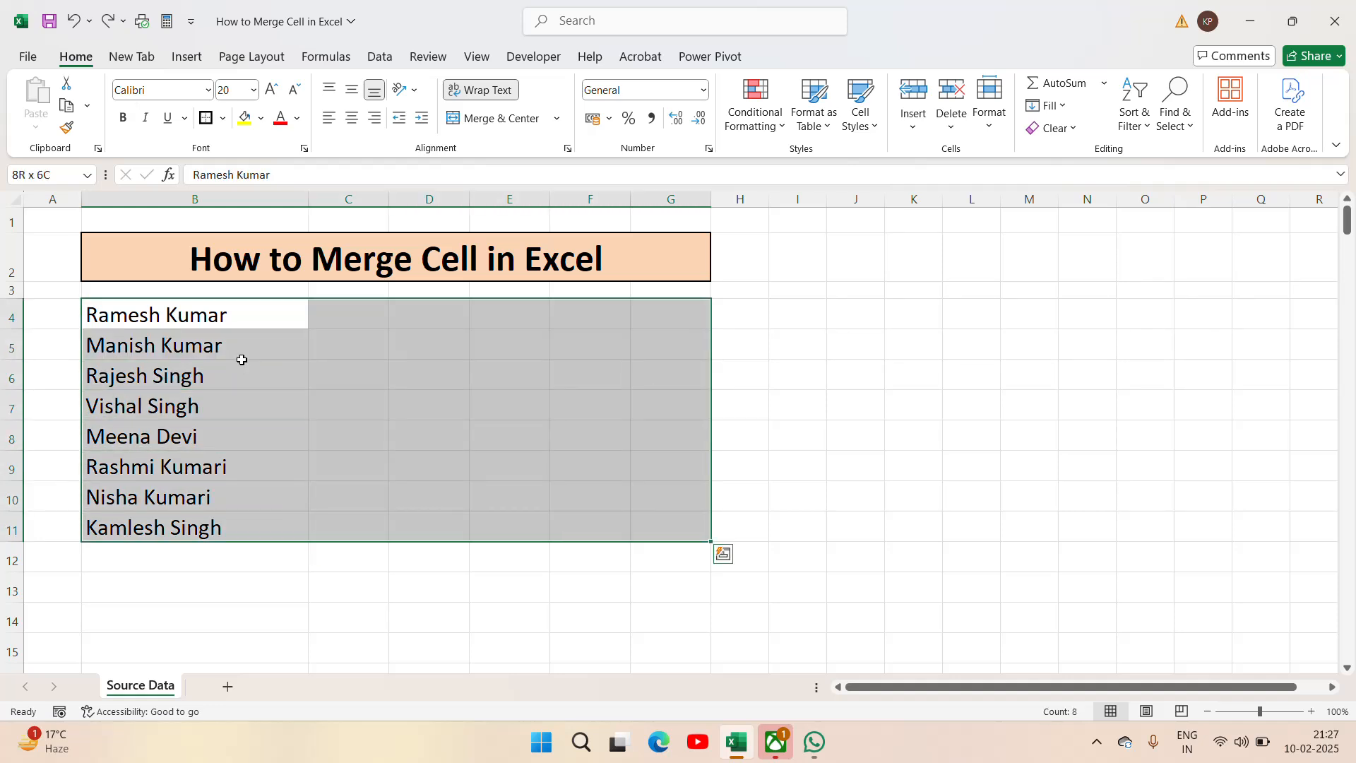
click(558, 120)
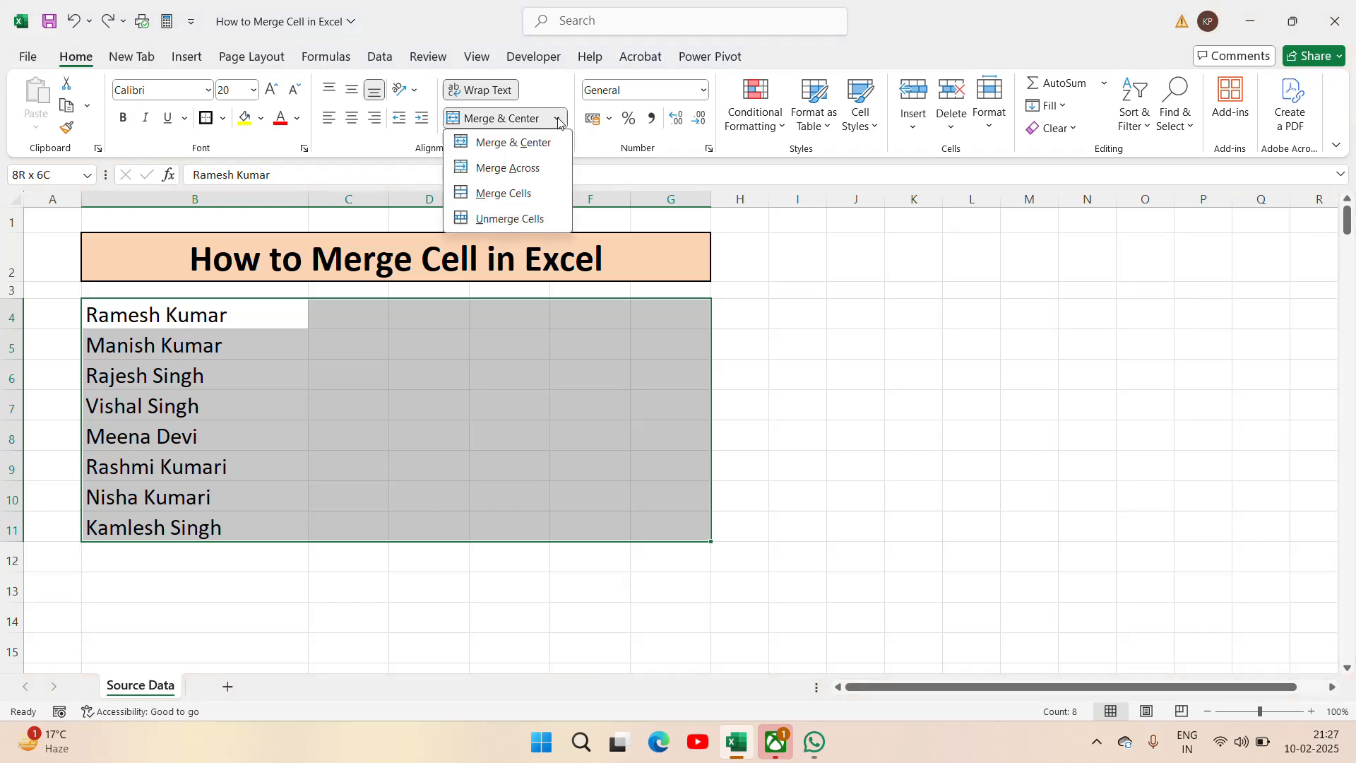
click(511, 177)
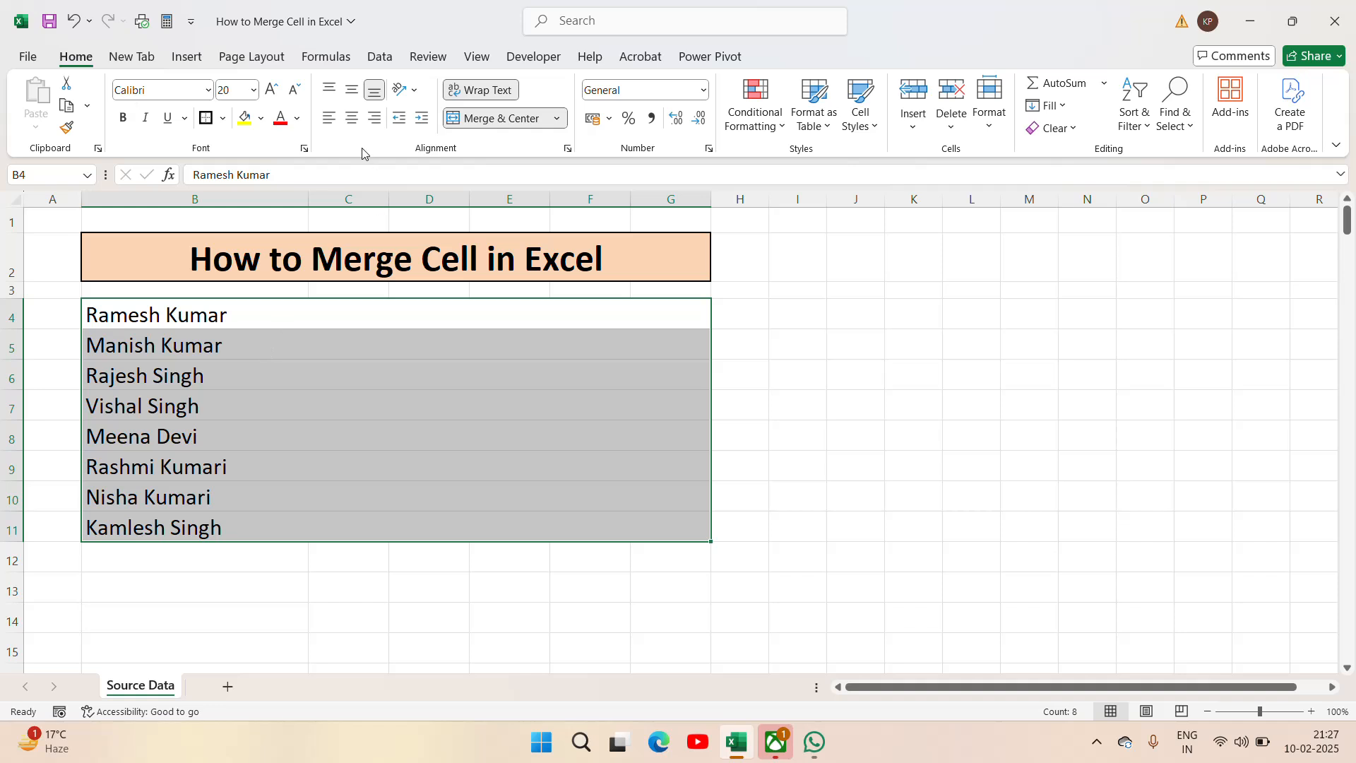
Step: Try center alignment on the merged name rows in B4:G11 and undo it after going through the rows
click(351, 119)
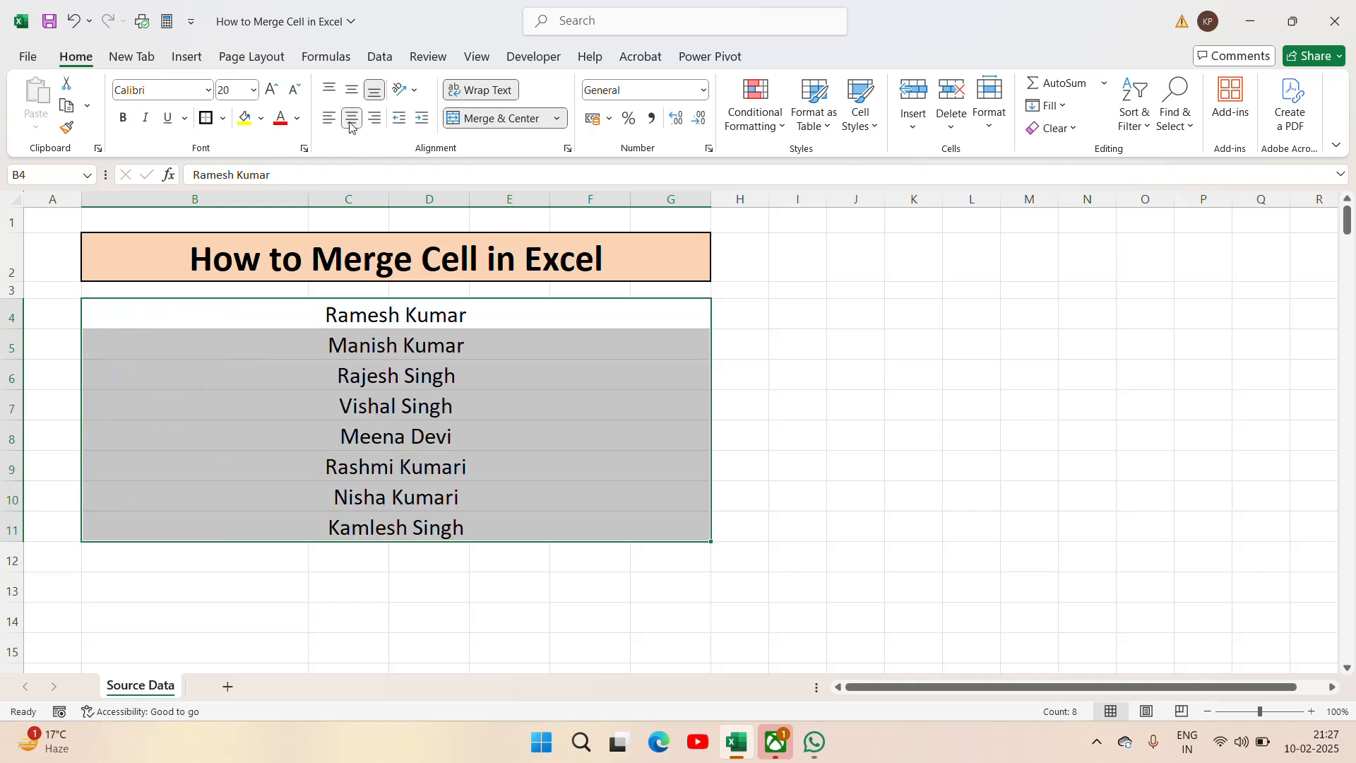
click(446, 353)
key(Up)
key(Down)
key(Down)
key(Down)
key(Down)
key(Down)
key(Down)
key(Down)
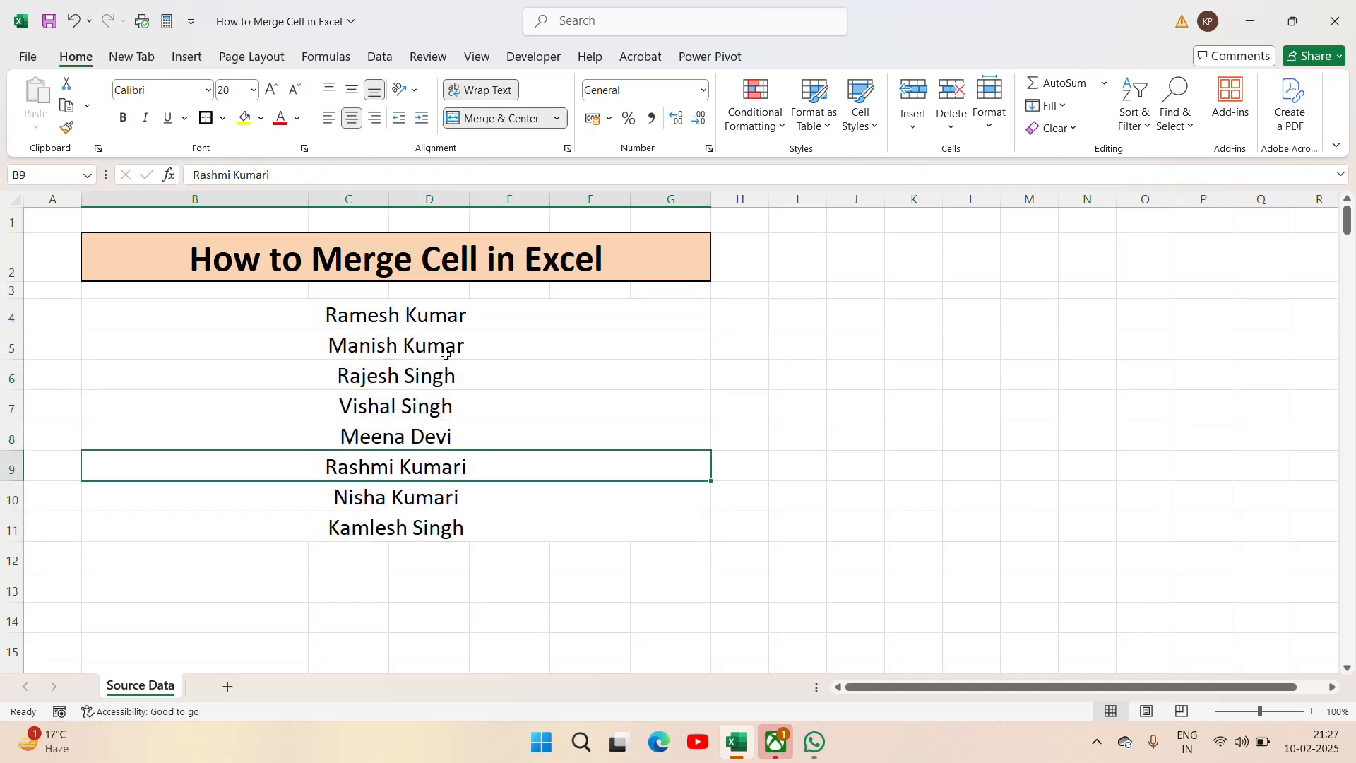
key(ctrl+z)
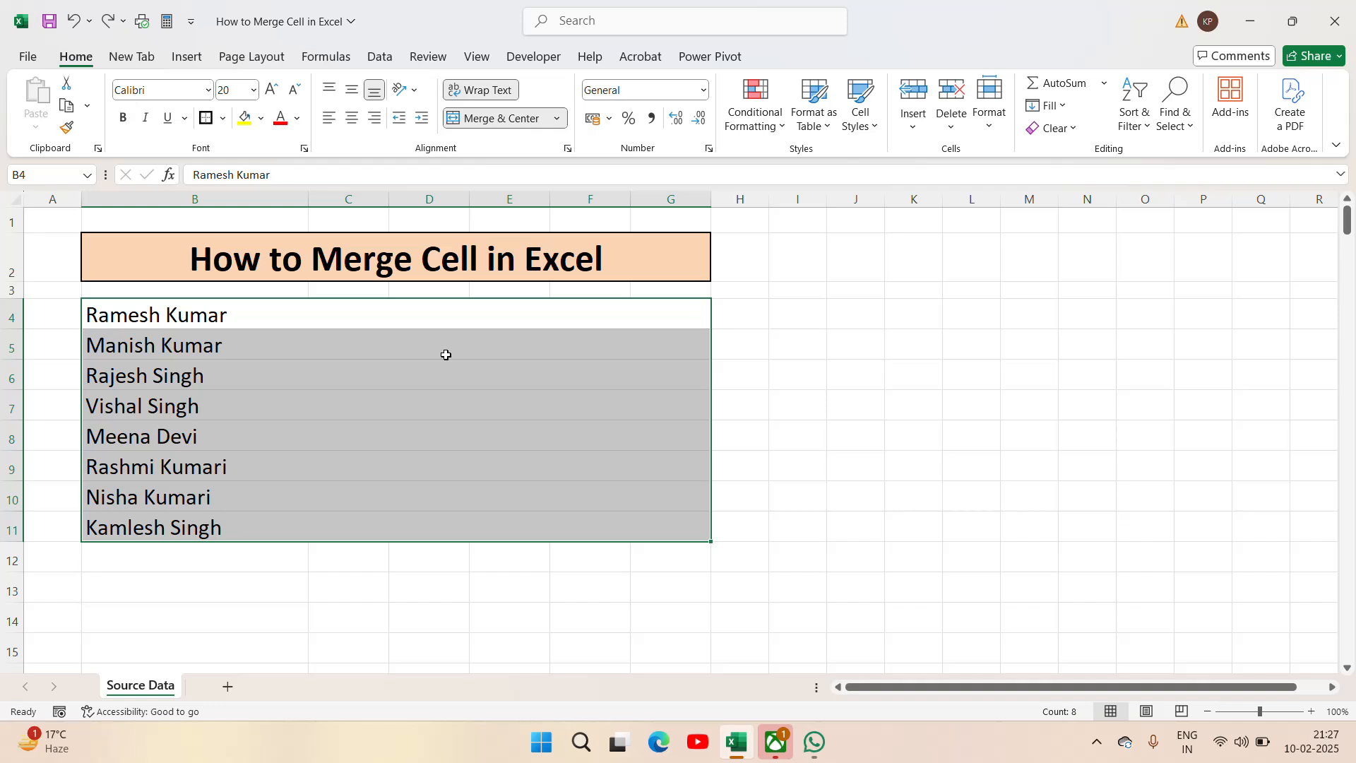
Step: Unmerge the name rows in B4:G11 and check the separated cells in row 4
click(556, 118)
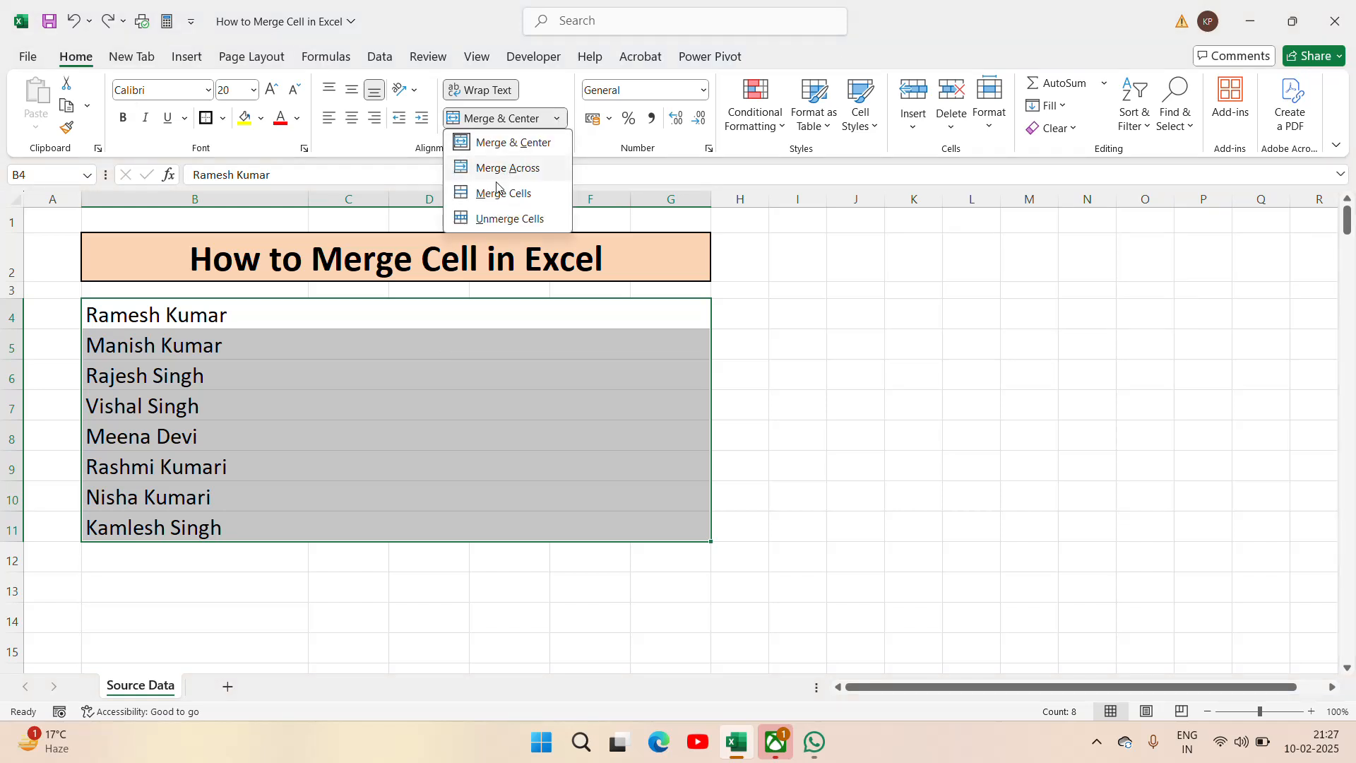
click(518, 219)
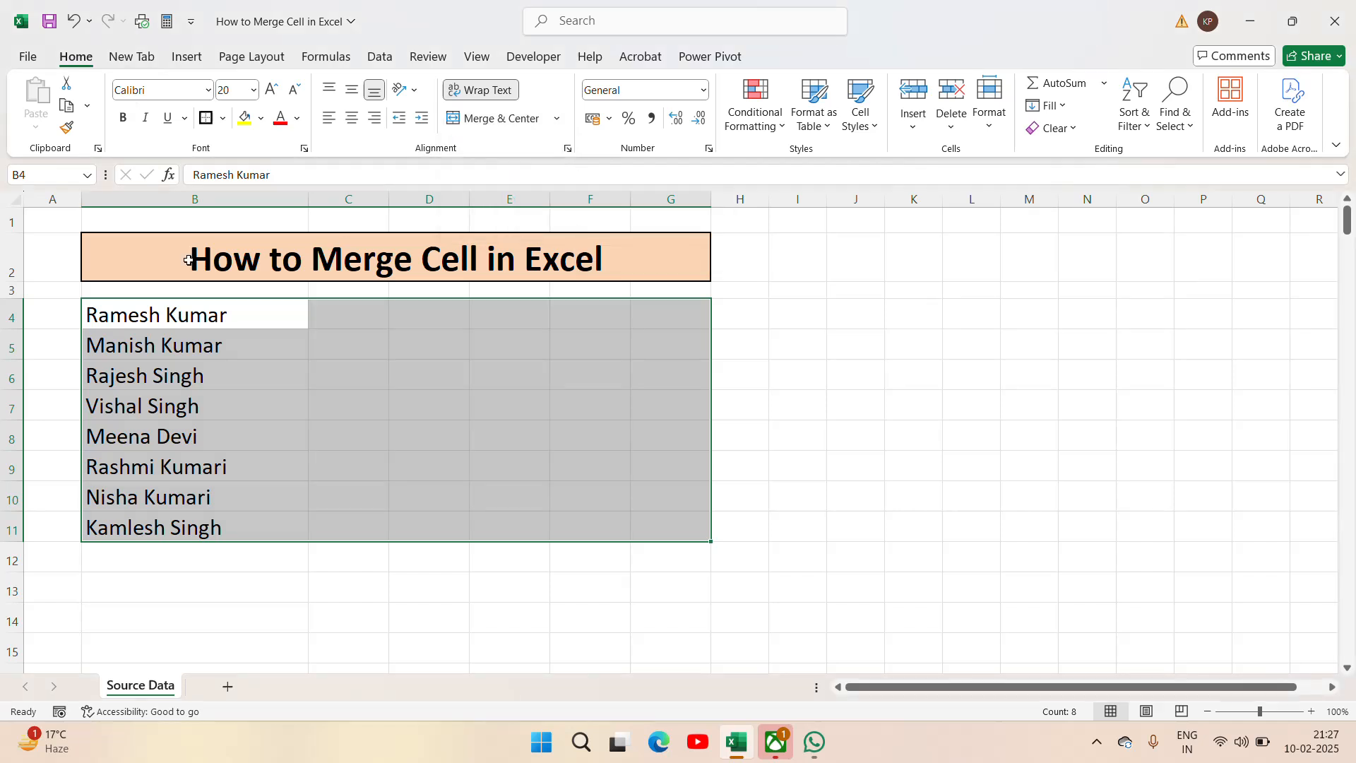
click(261, 359)
key(Up)
key(Right)
key(Right)
key(Left)
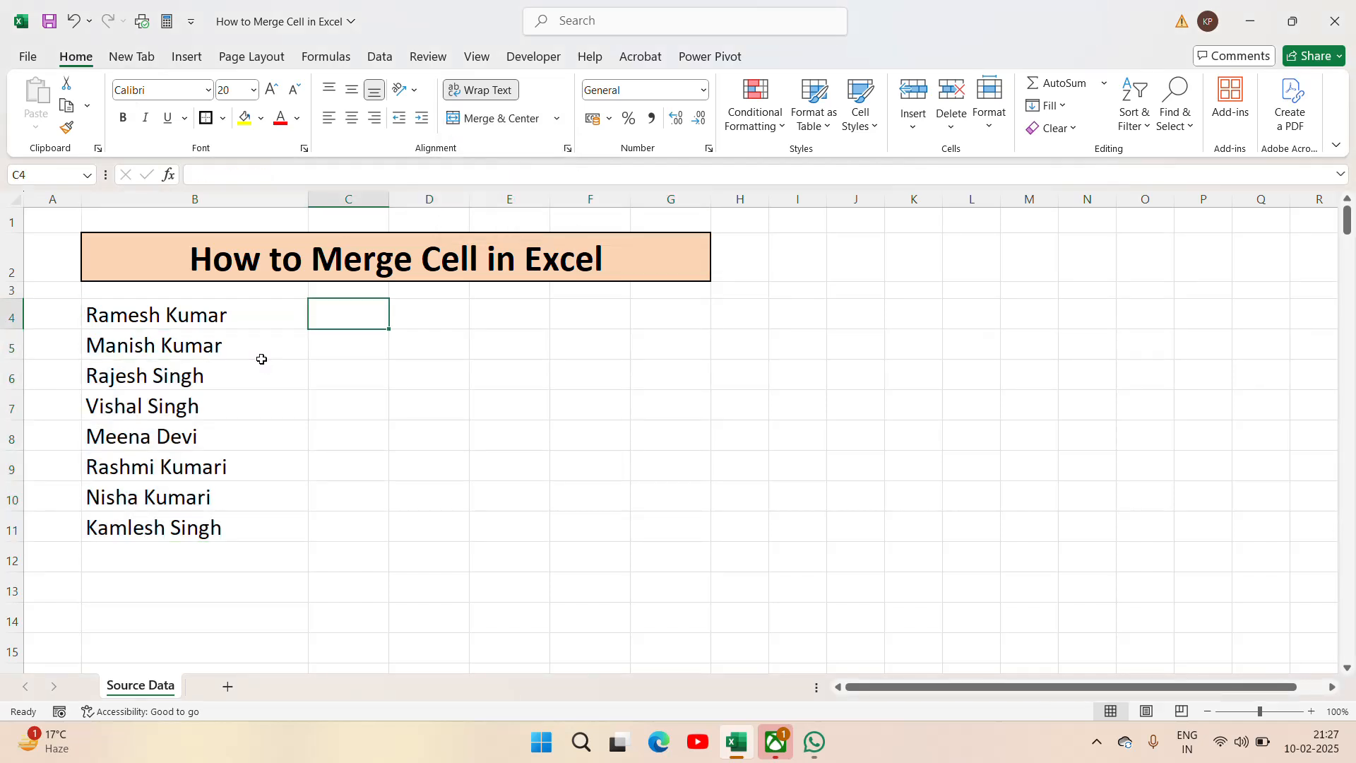
Step: Merge the empty block D4:M11 into one large cell with Merge Cells
click(557, 120)
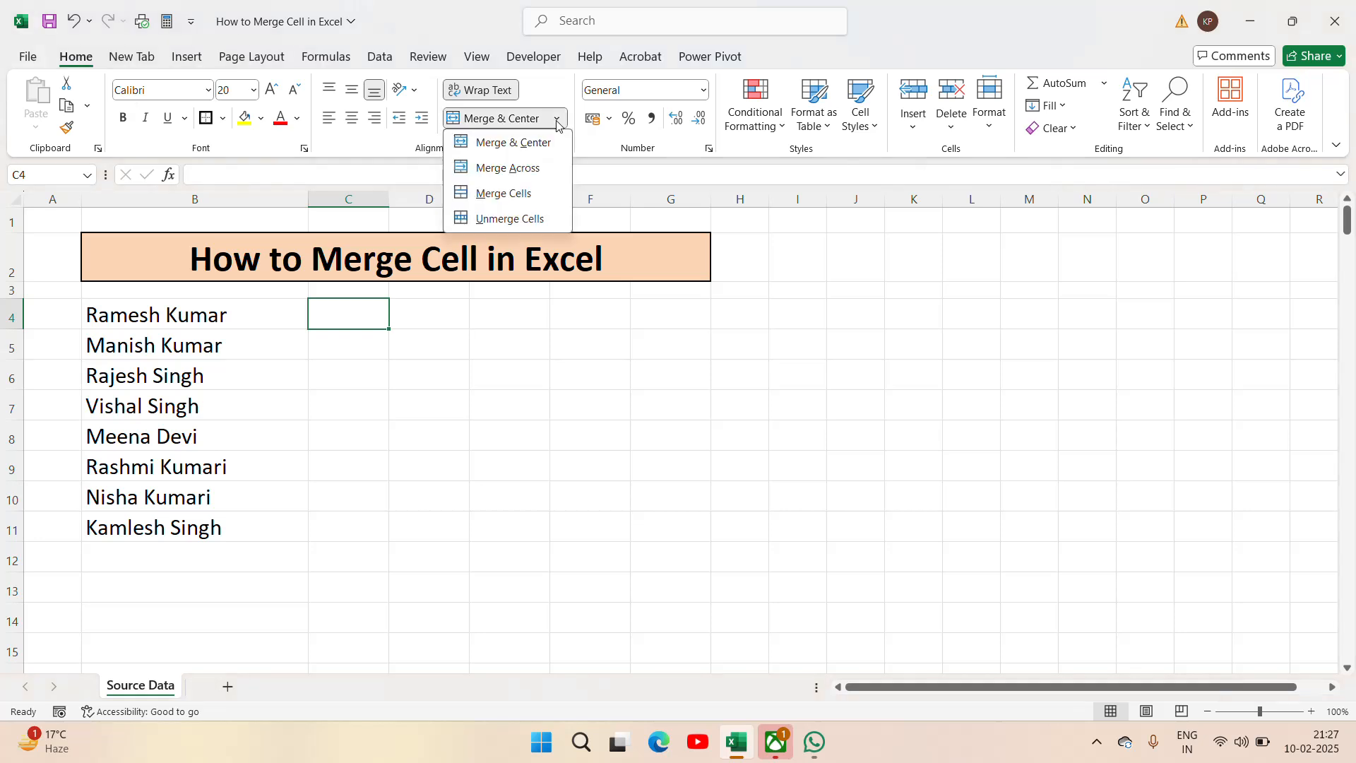
key(Escape)
key(Right)
key(Right)
key(Left)
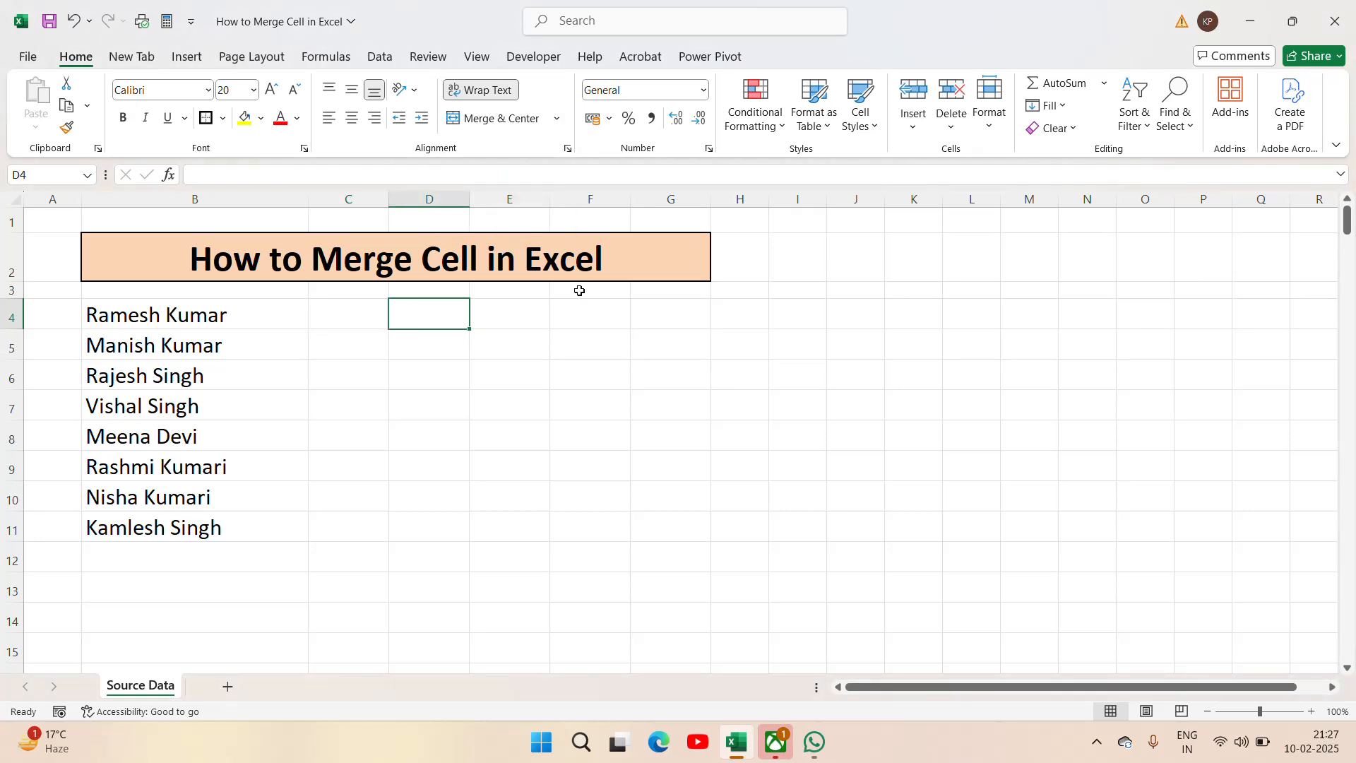
key(shift+Down)
key(shift+Down)
key(shift+Down)
key(shift+Down)
key(shift+Down)
key(shift+Down)
key(shift+Down)
key(shift+Right)
key(shift+Right)
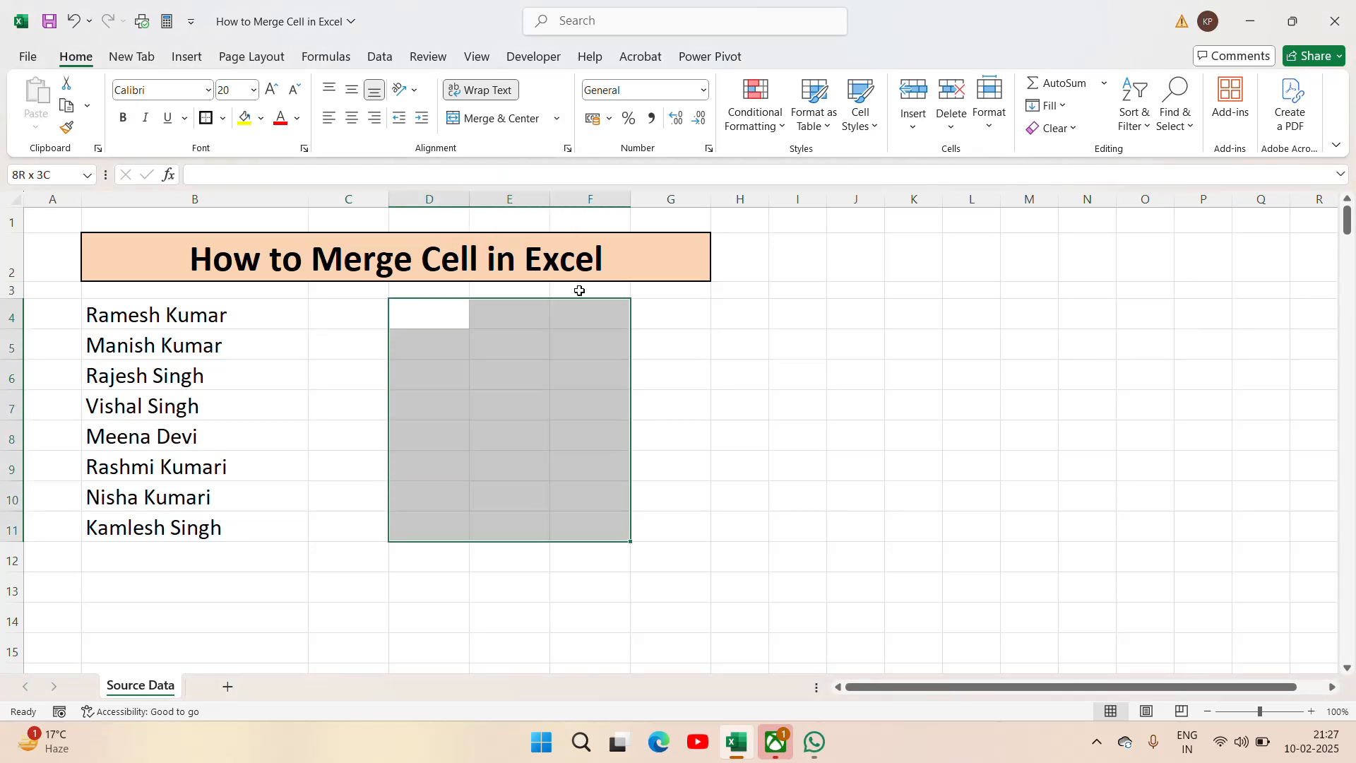
key(shift+Right)
key(shift+Right)
key(shift+Right)
key(shift+Right)
key(shift+Right)
key(shift+Right)
key(shift+Right)
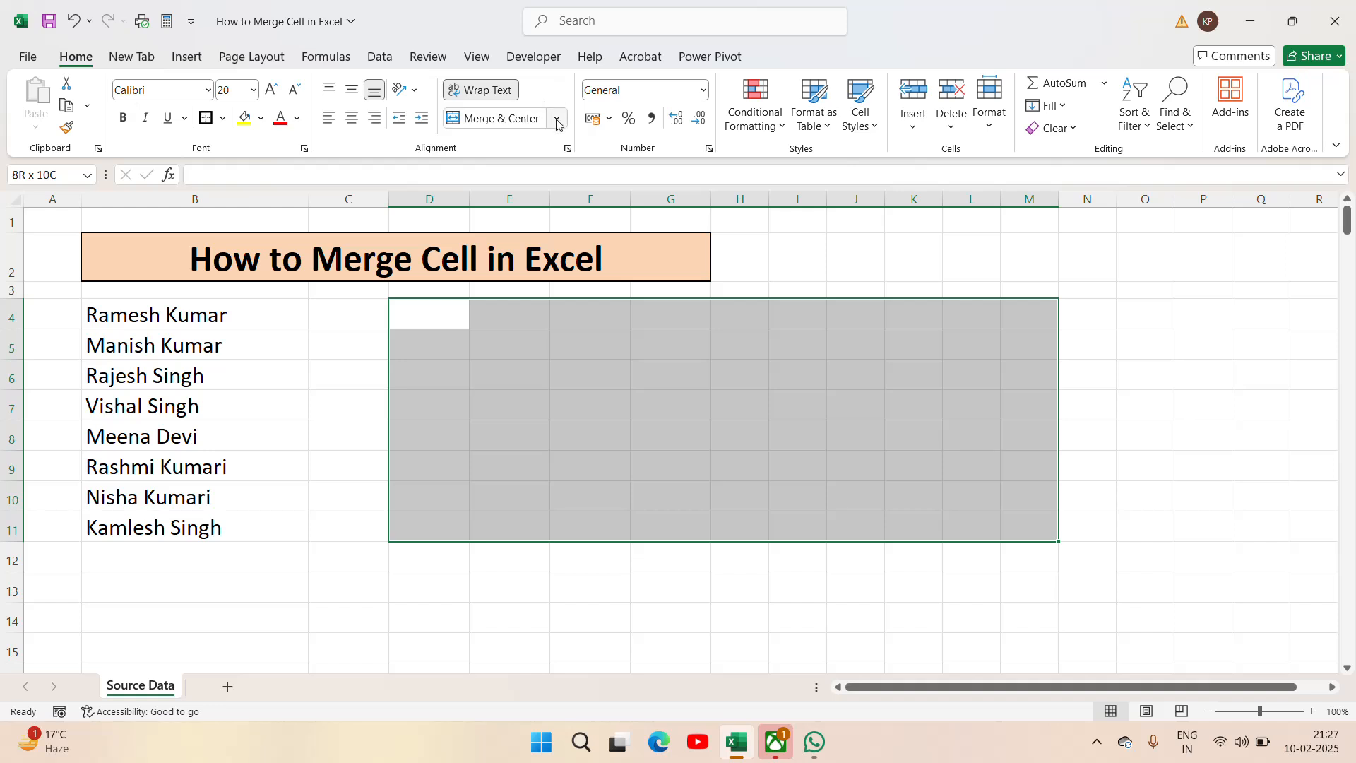
click(511, 120)
click(511, 120)
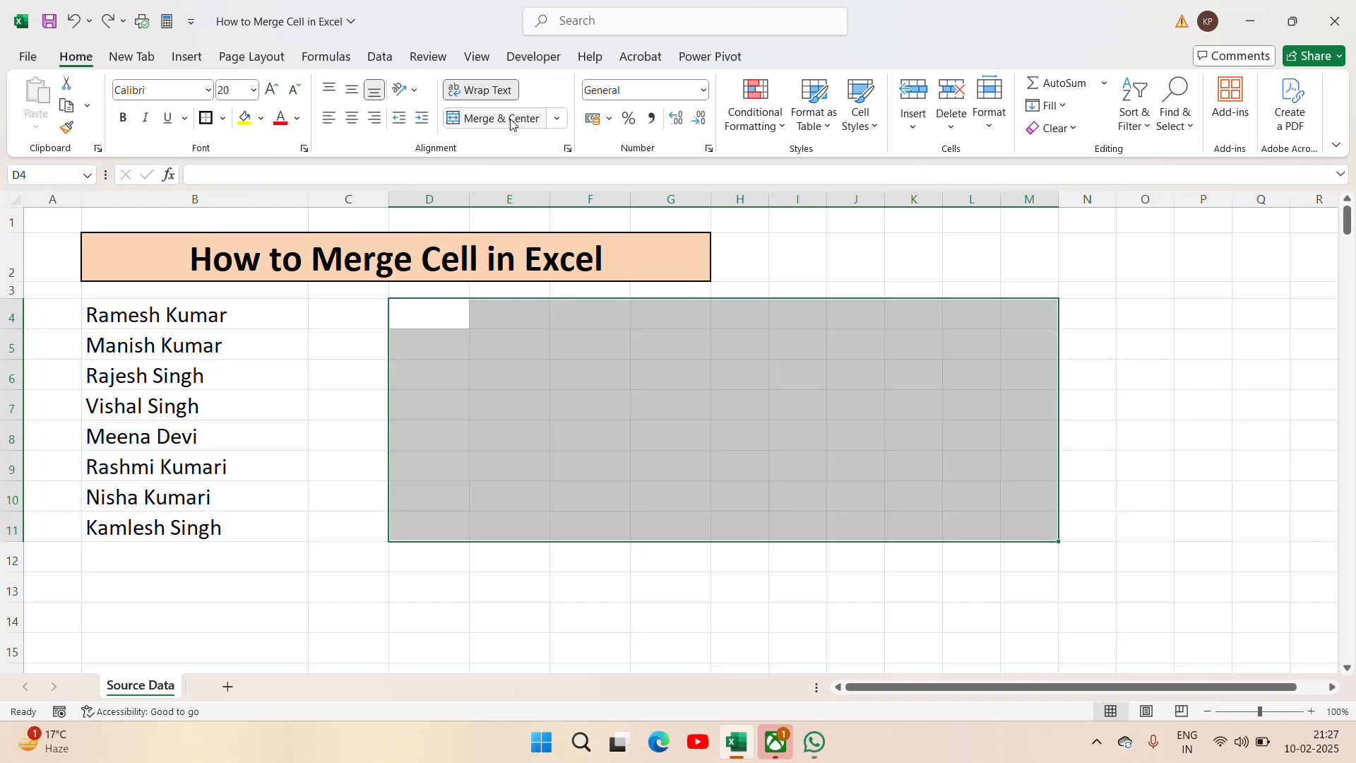
click(557, 117)
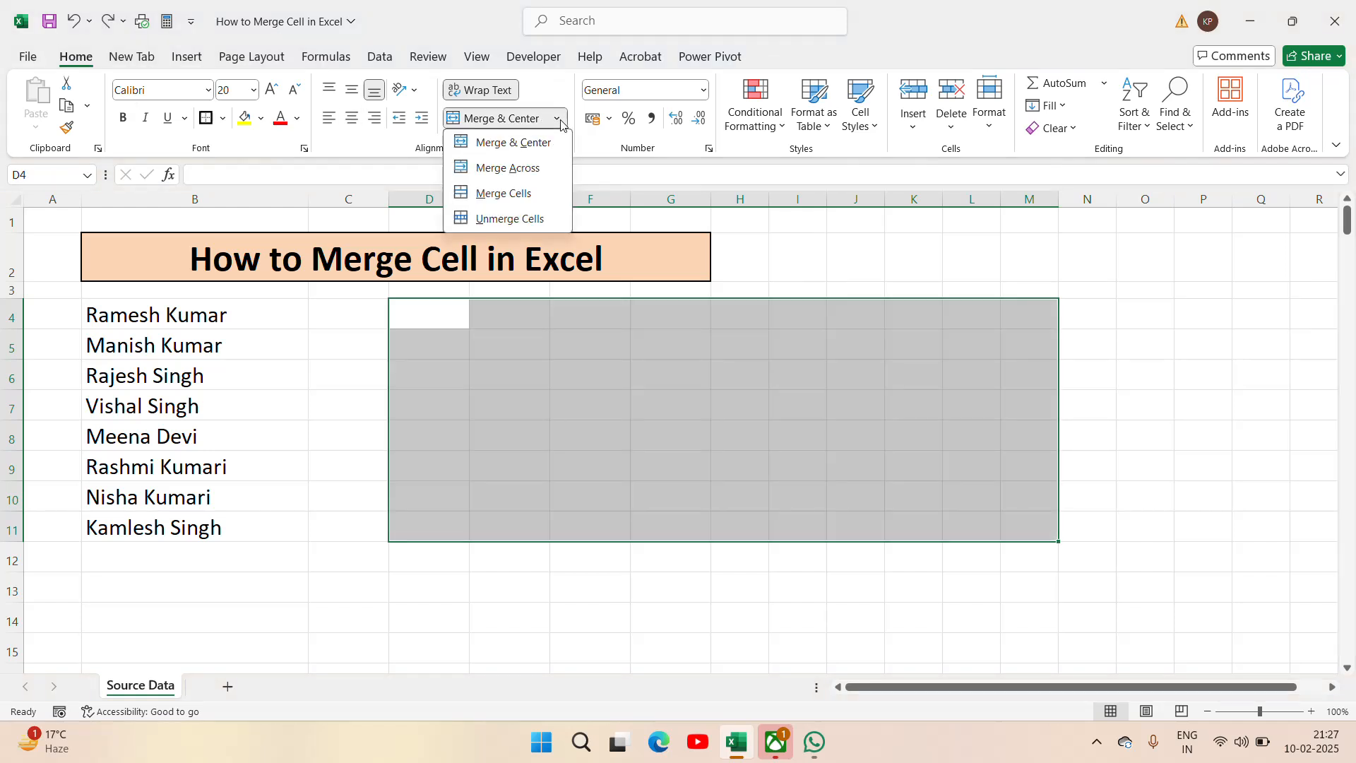
click(494, 194)
click(353, 412)
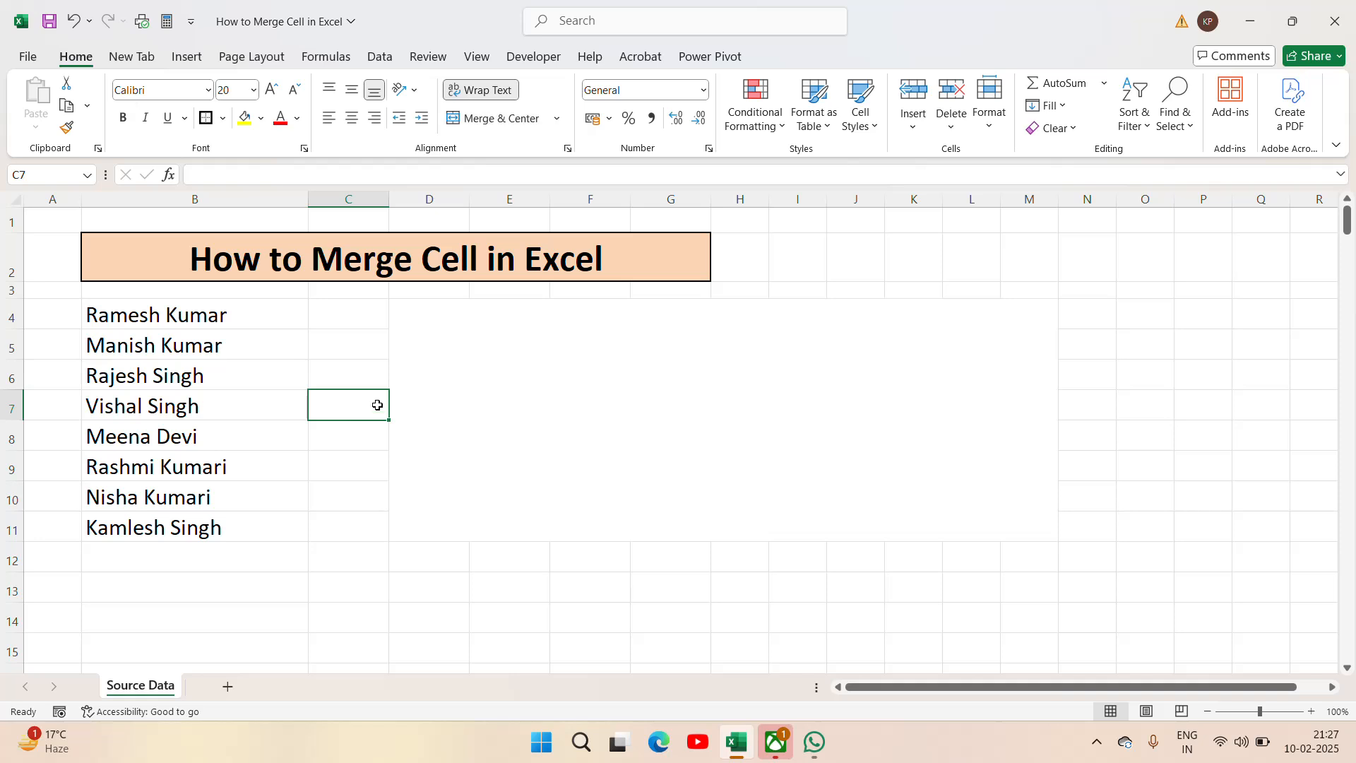
Step: Select the merged block D4:M11 and review the merge options offered for it
click(568, 353)
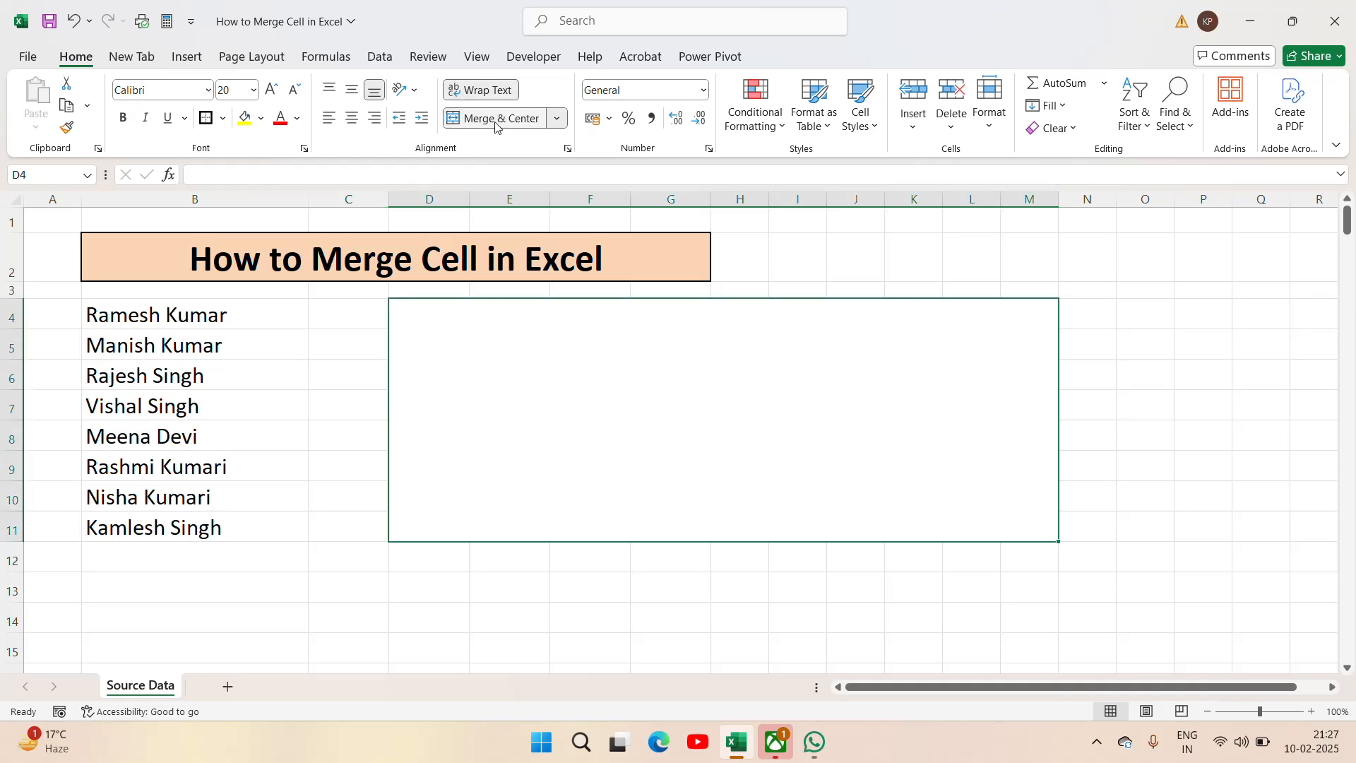
click(557, 119)
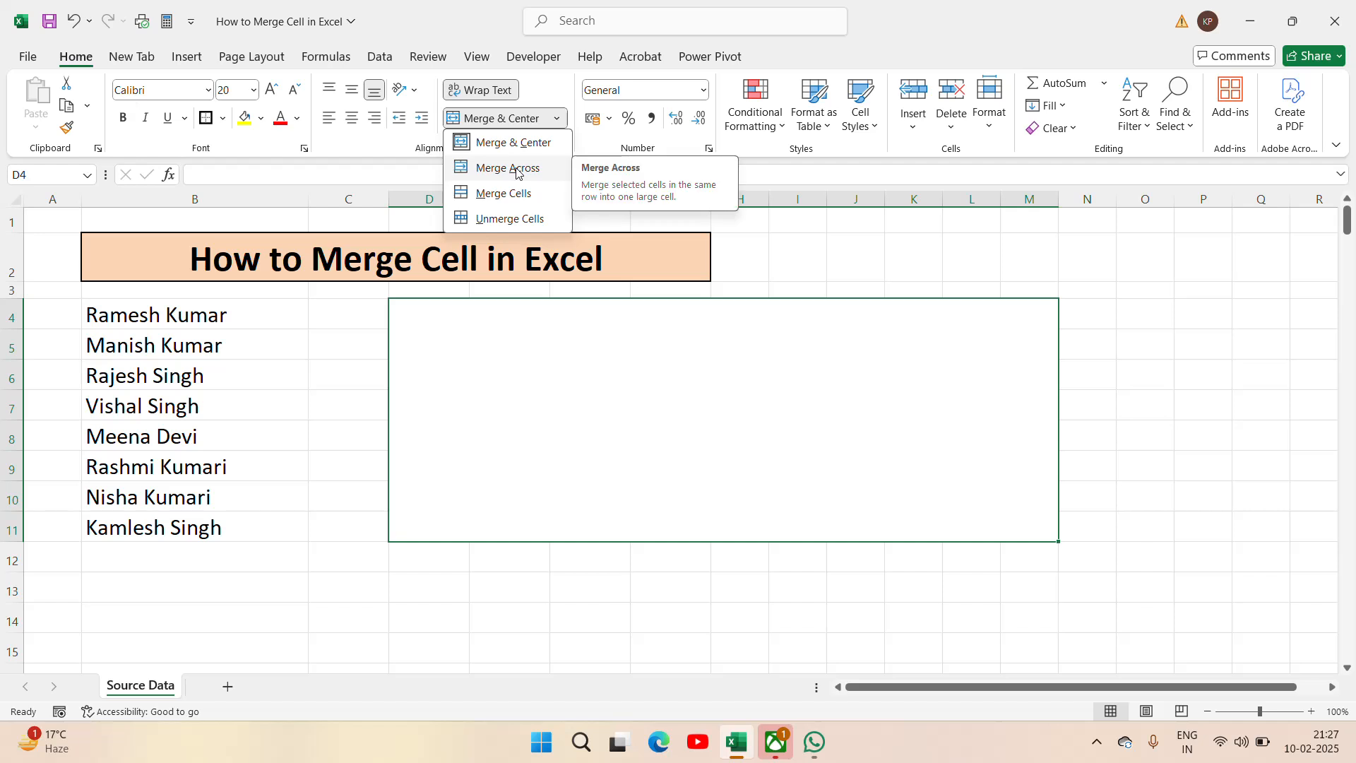
click(287, 423)
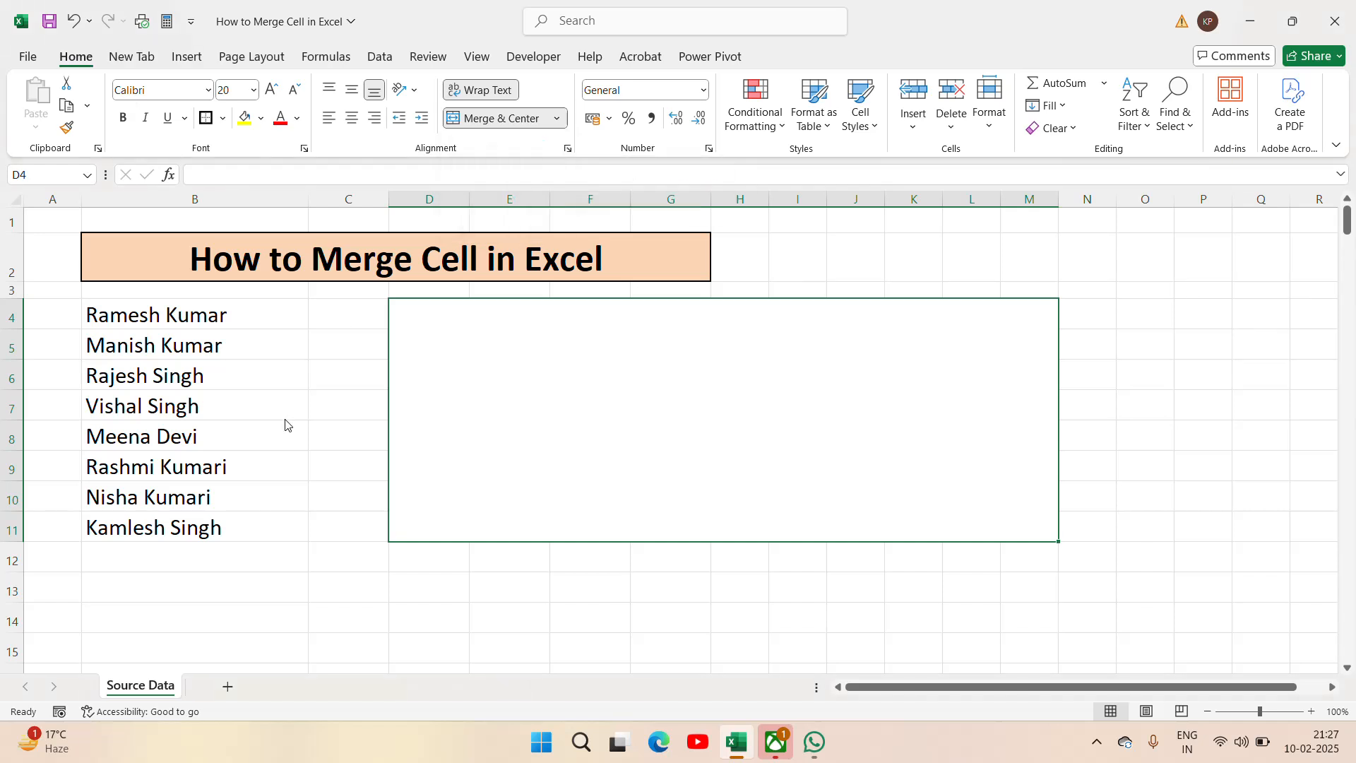
click(277, 380)
click(354, 322)
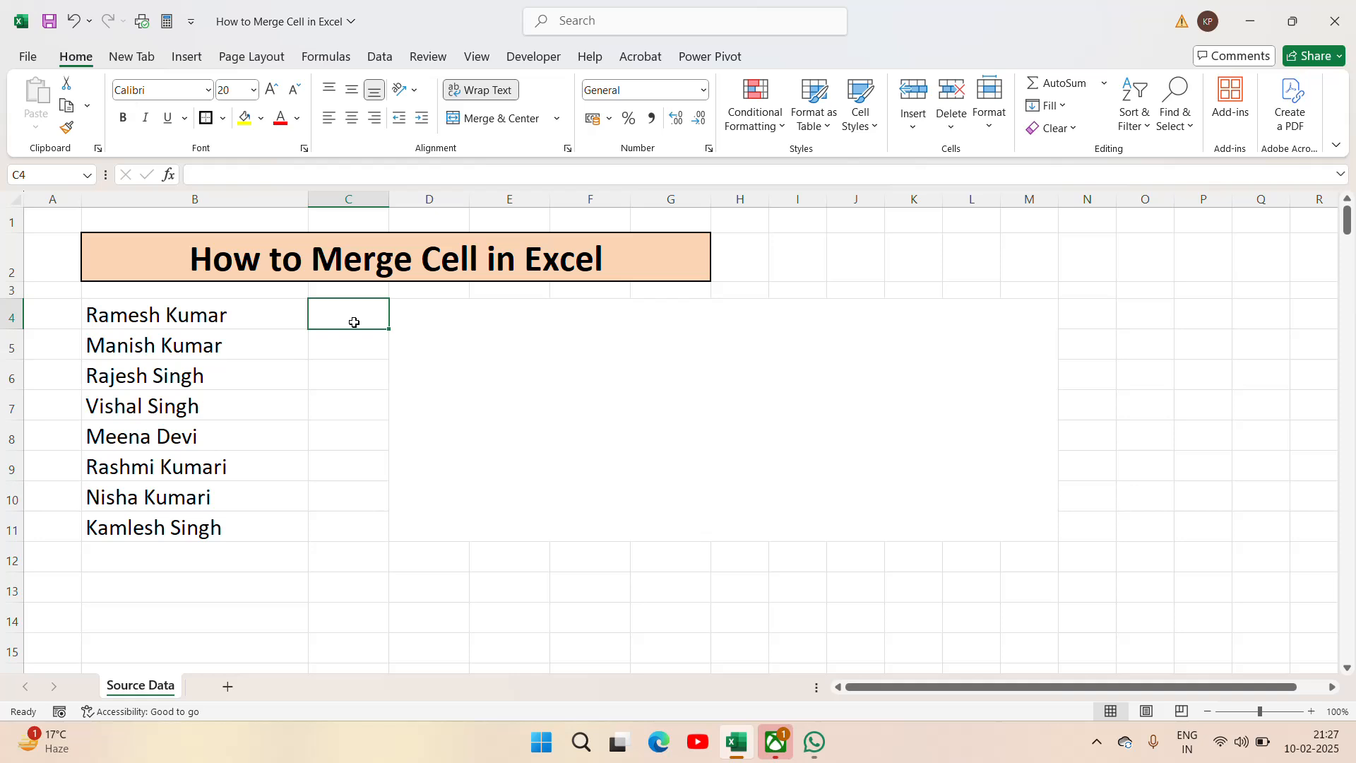
Step: Go through the names in B4:B11 cell by cell and return to the first one
click(180, 324)
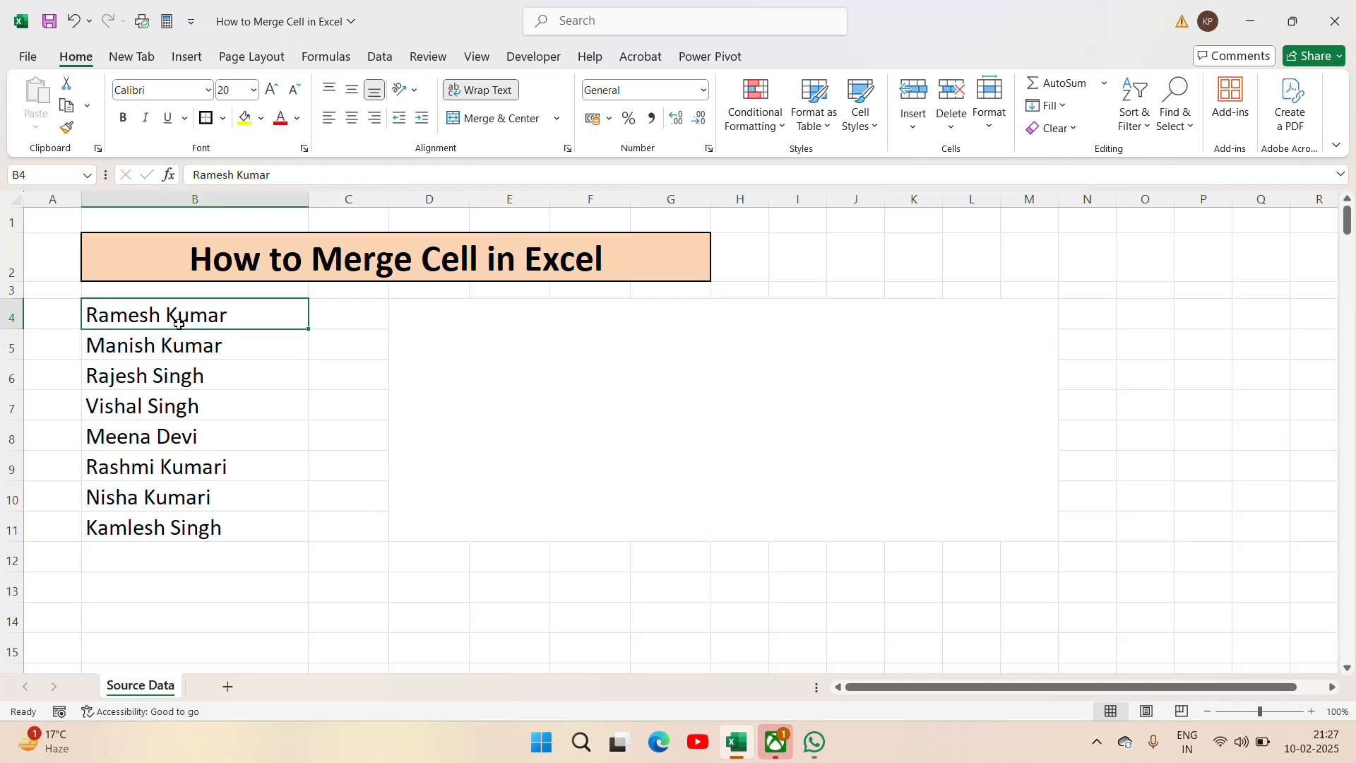
key(Down)
key(Down)
key(Down)
key(Up)
key(Up)
key(Up)
key(Down)
key(Down)
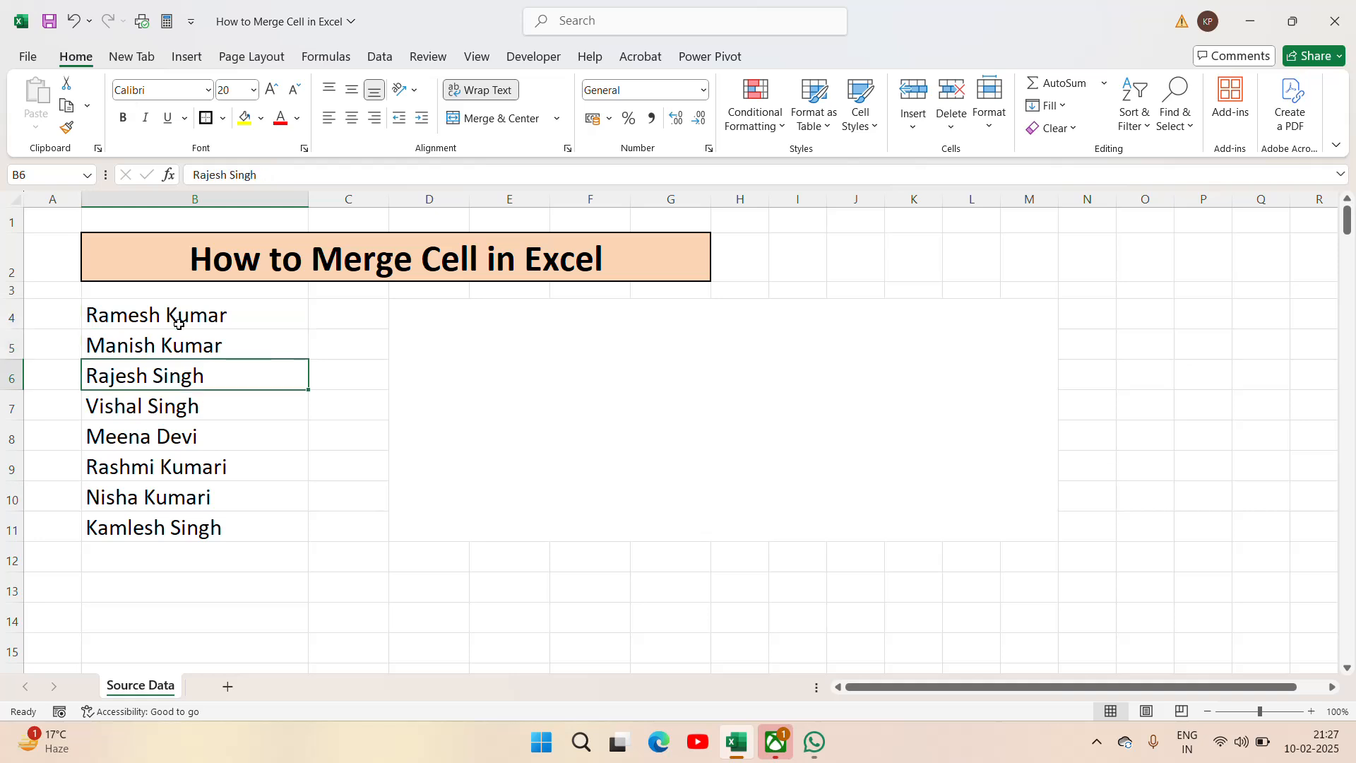
key(ctrl+Down)
key(Down)
key(Down)
key(Up)
key(Up)
key(Up)
key(Up)
key(Up)
key(Up)
key(Up)
key(Up)
key(Up)
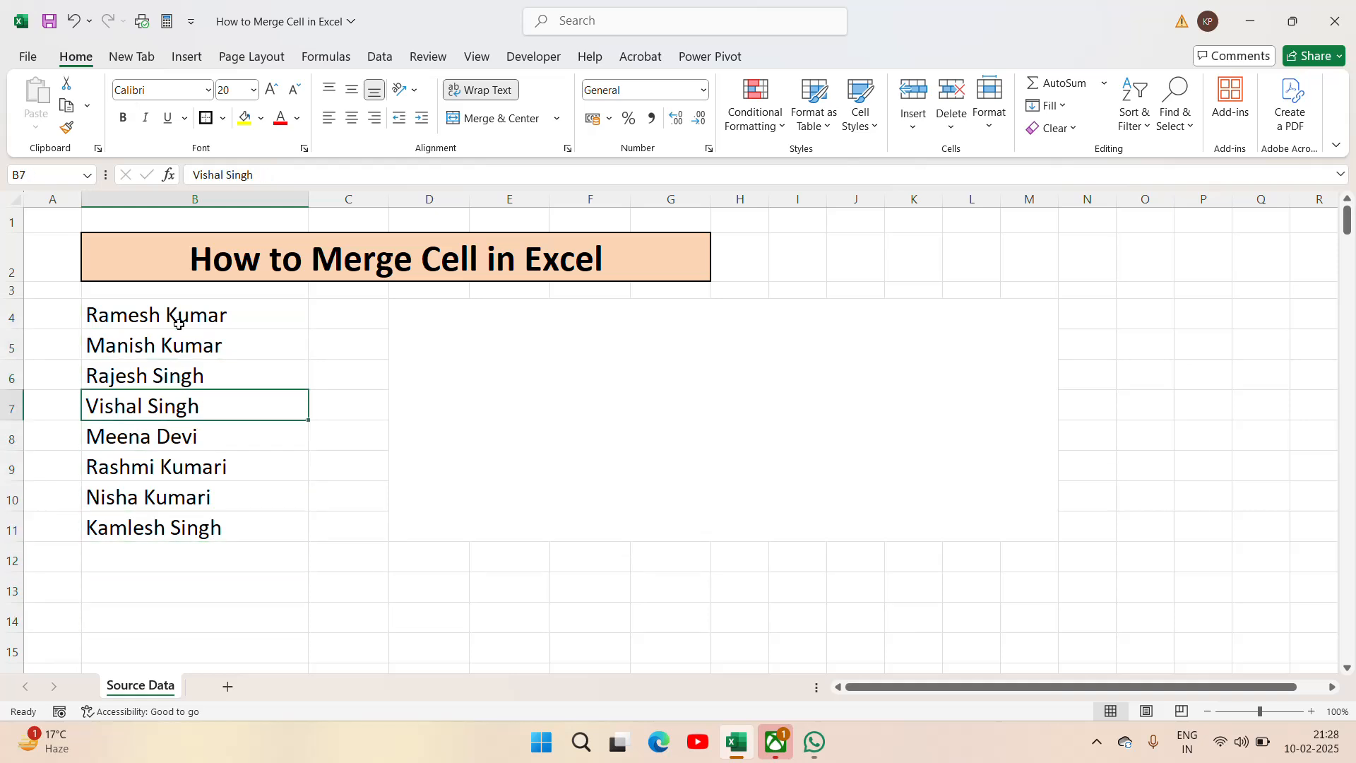
Step: Select the first two names in B4:B5 and review the merge options for them
key(shift+Down)
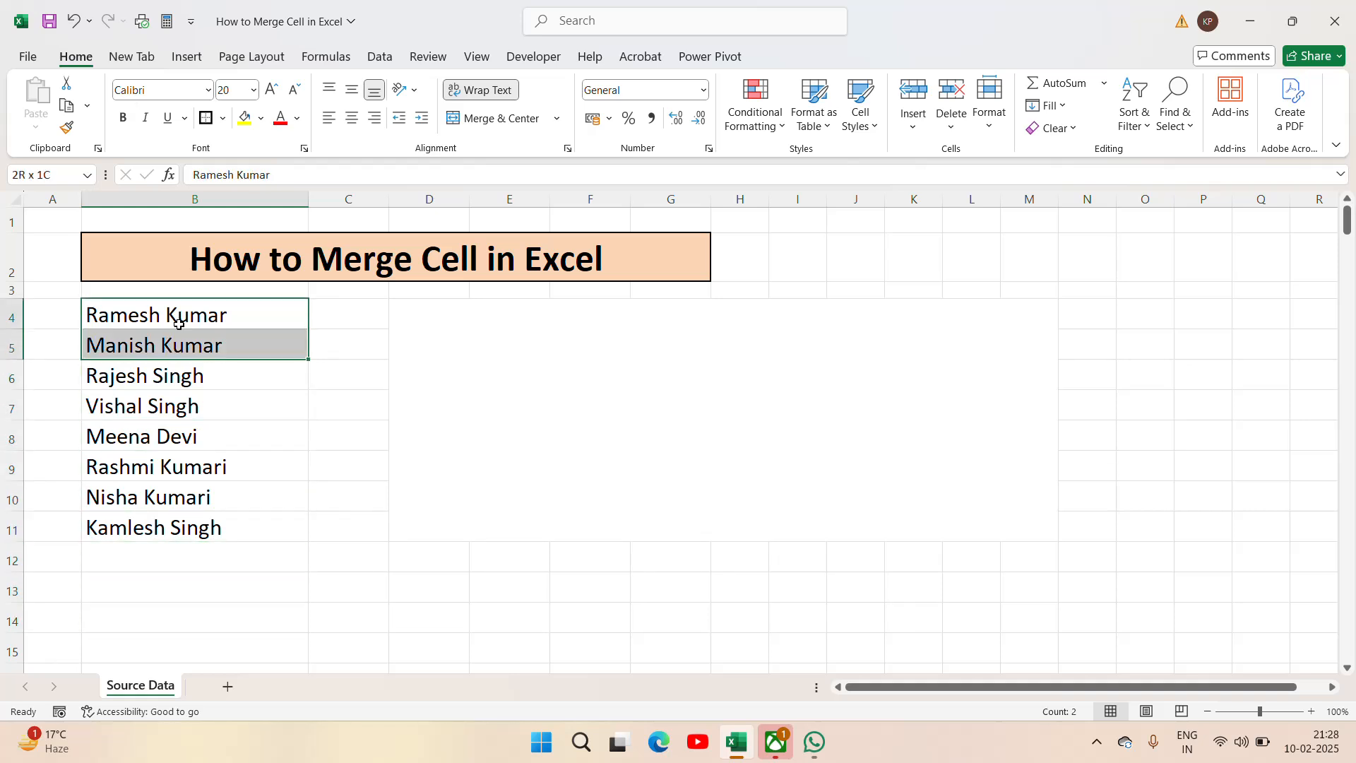
click(556, 119)
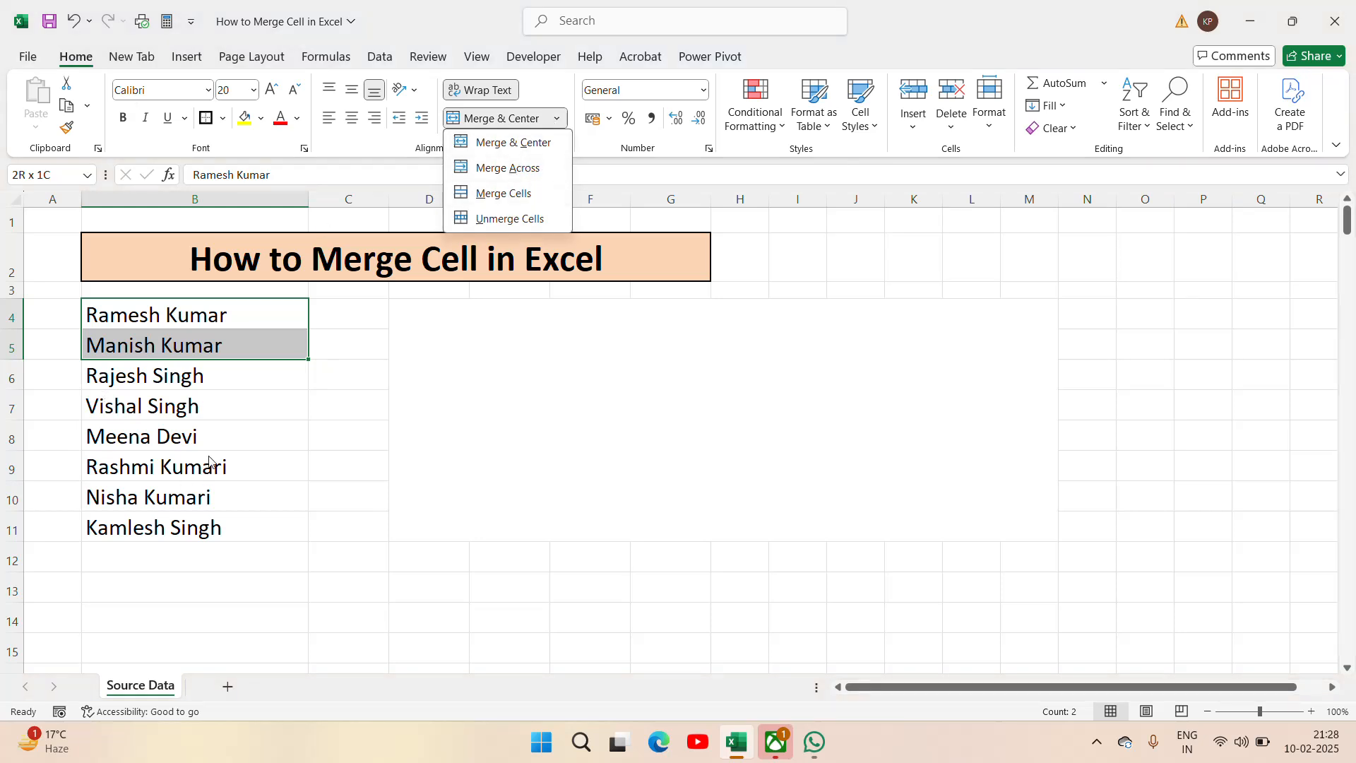
key(Escape)
key(Up)
key(Up)
key(Down)
key(Down)
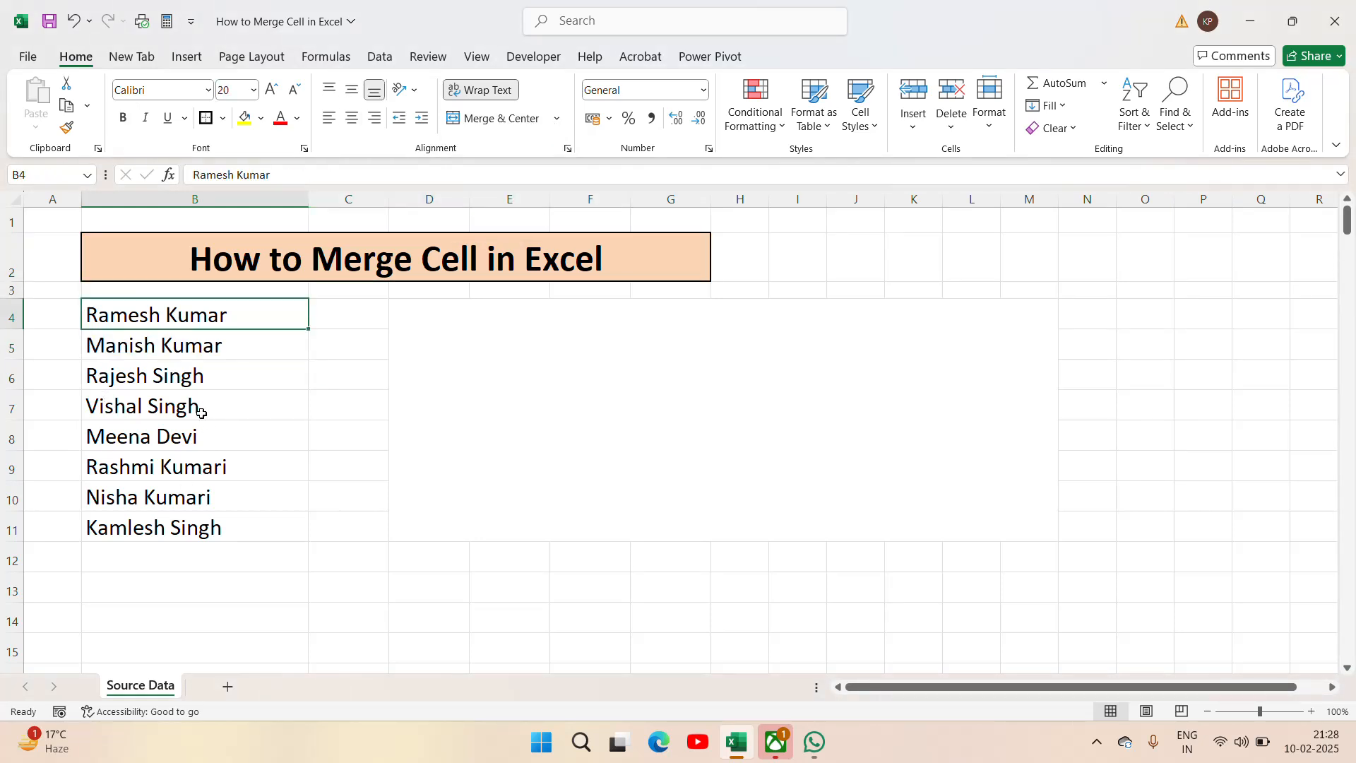
Step: Select the whole name list B4:B11 and review the merge options without applying any
key(ctrl+shift+Down)
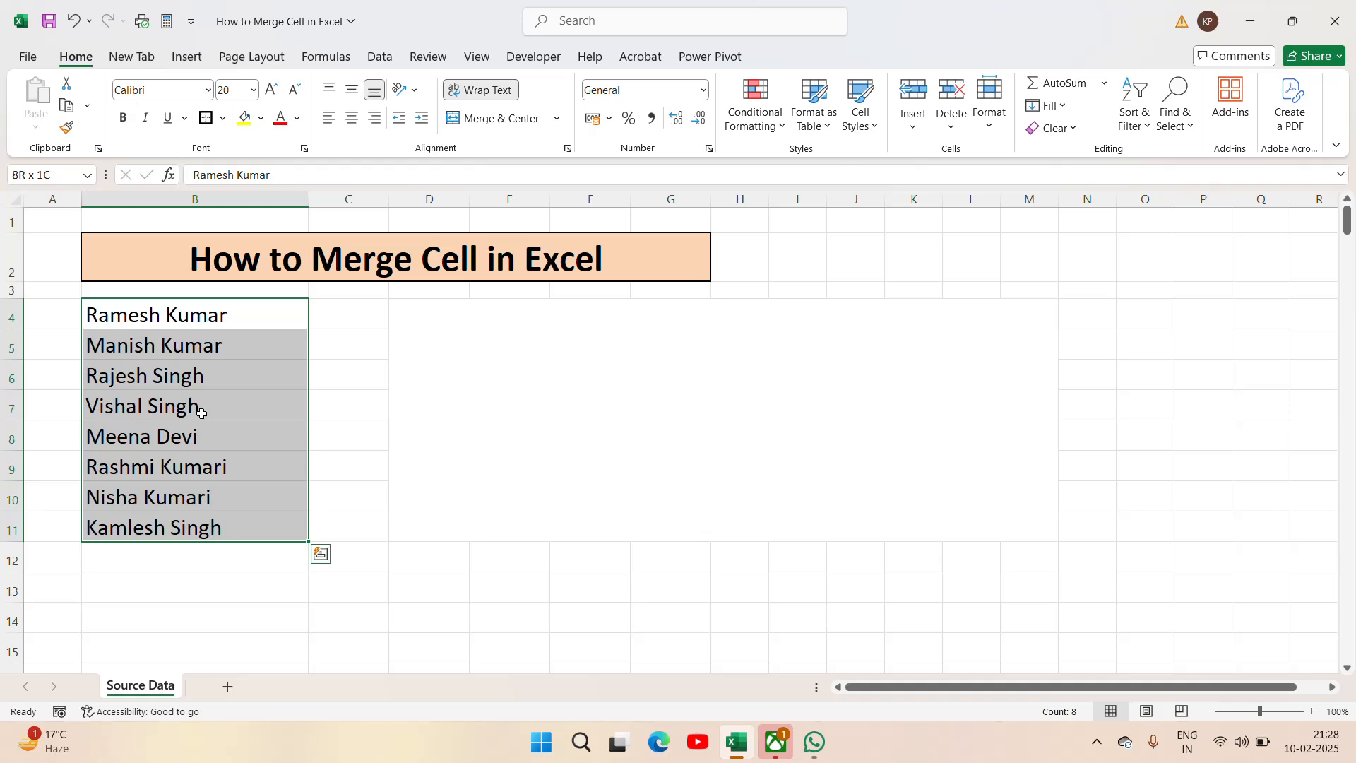
click(548, 124)
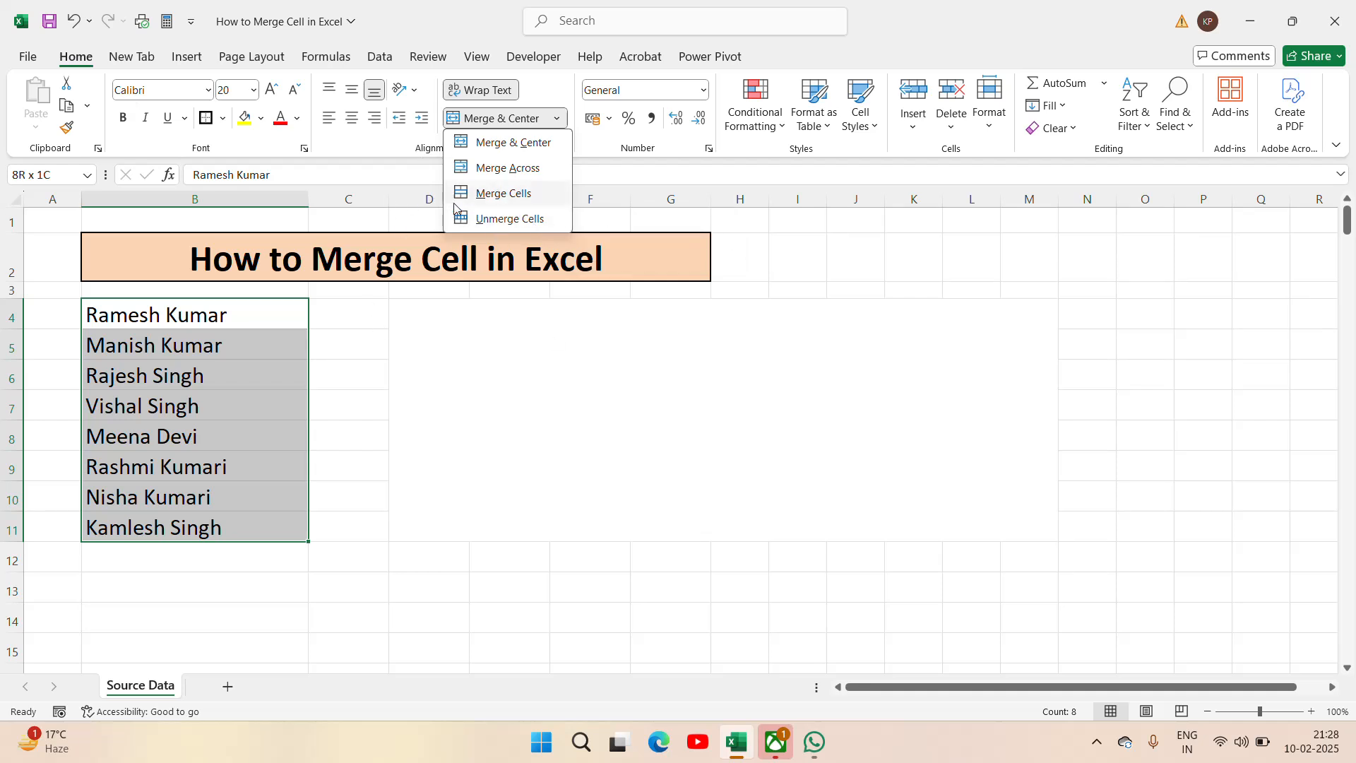
key(Escape)
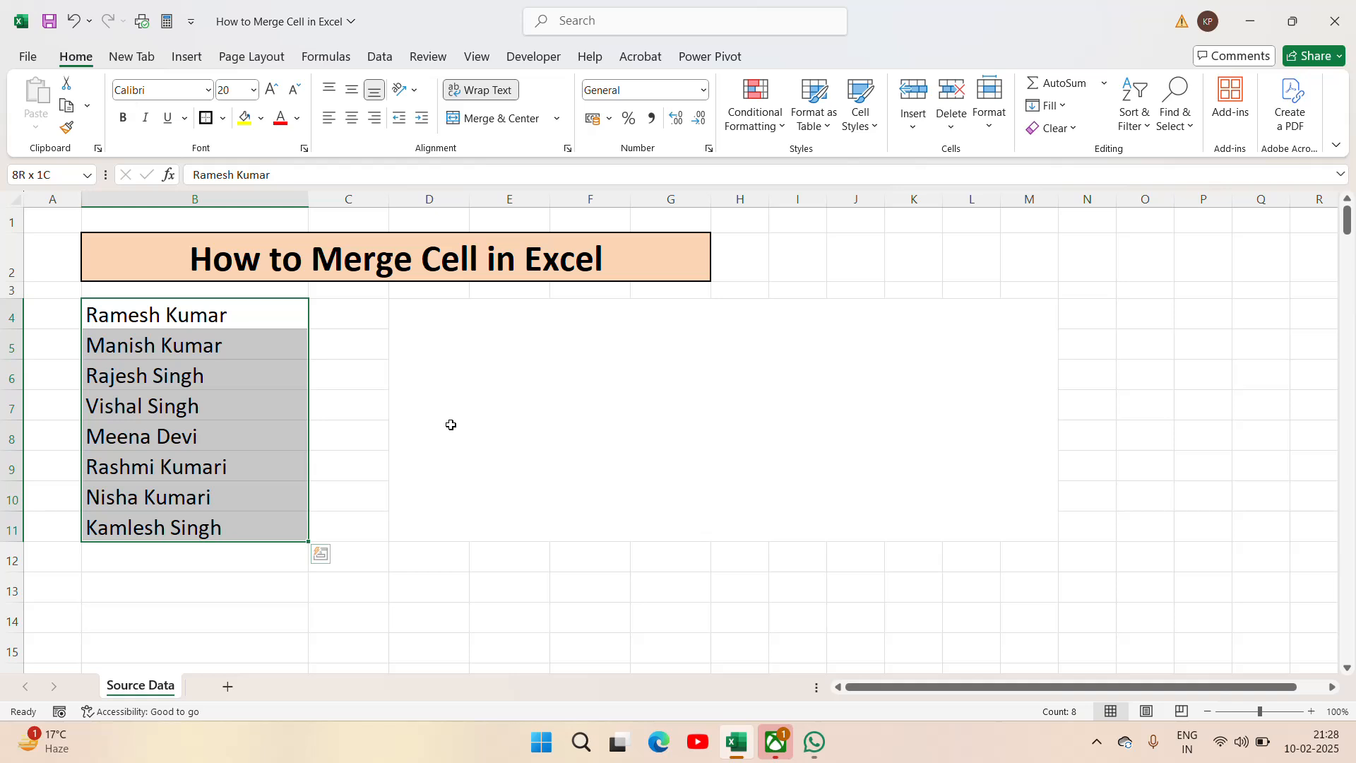
click(1097, 744)
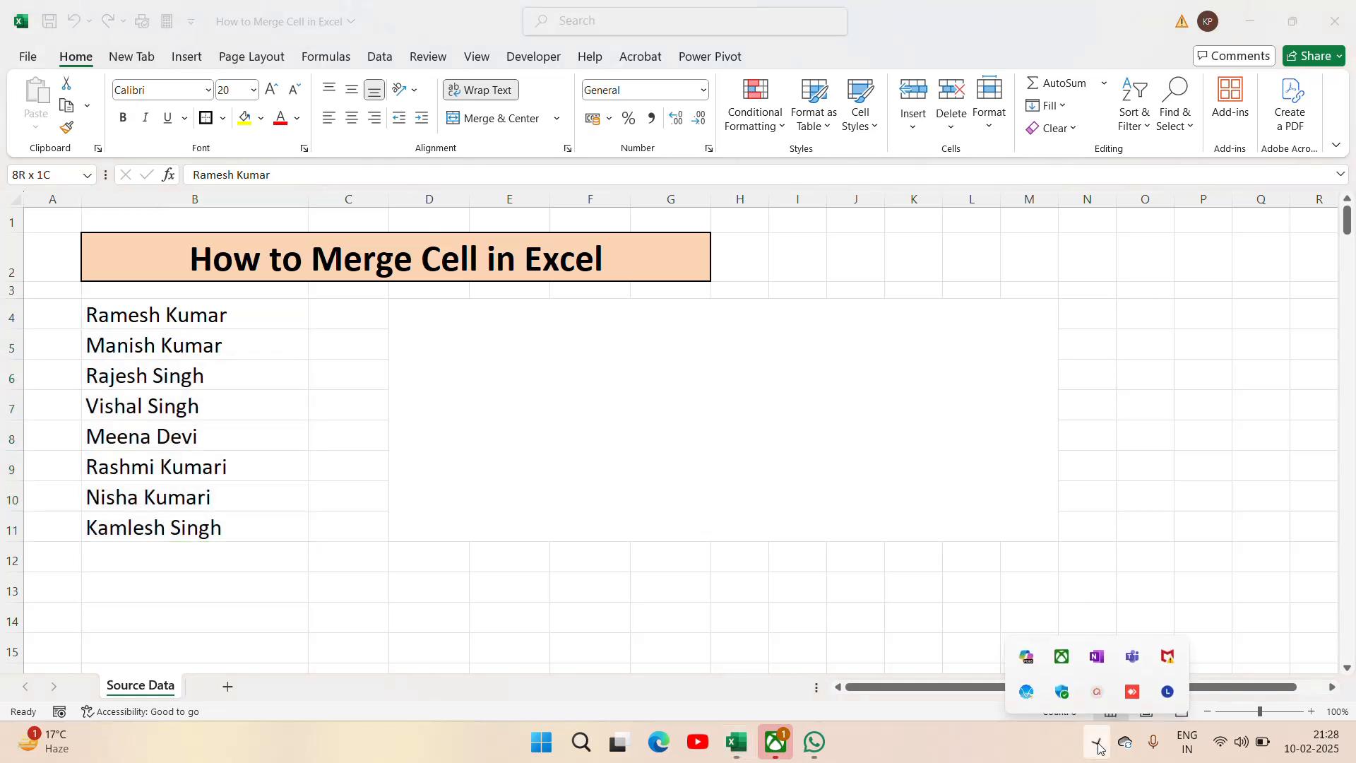
click(1097, 694)
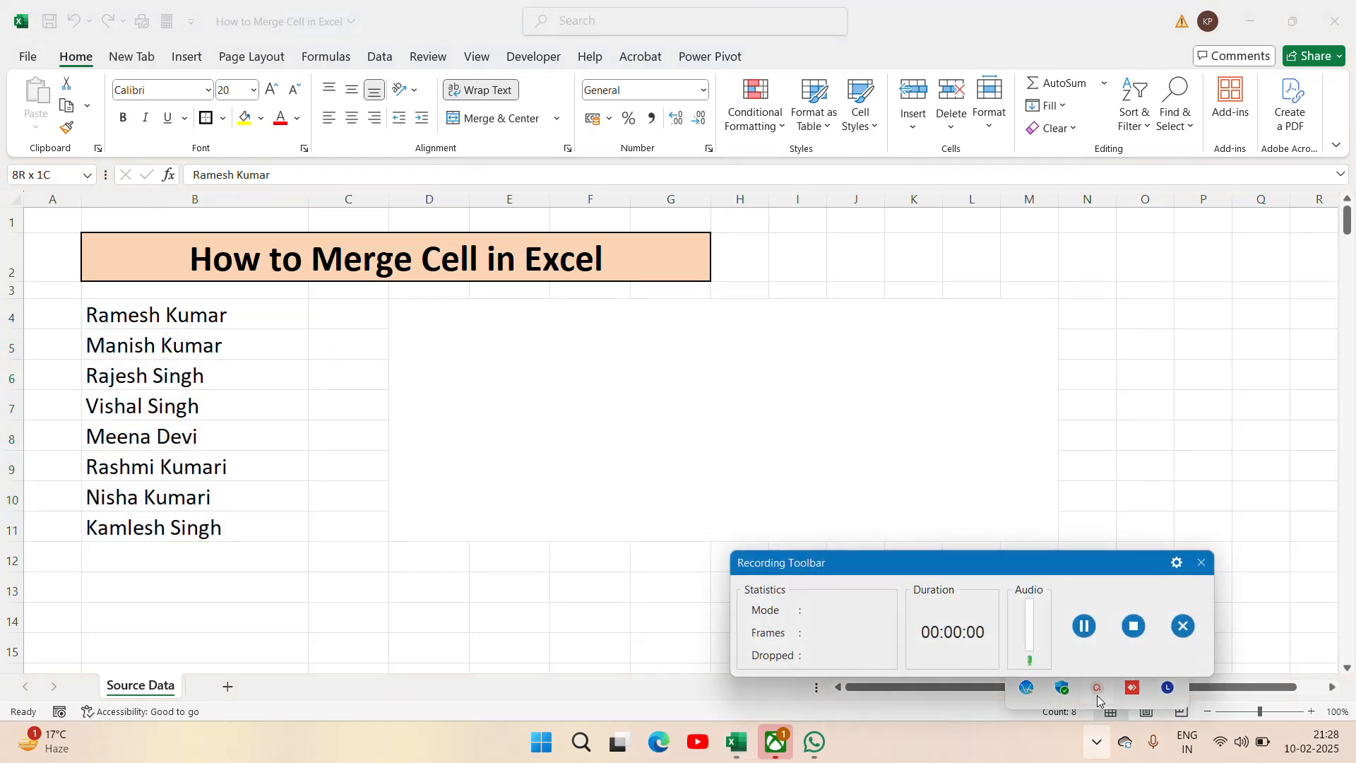